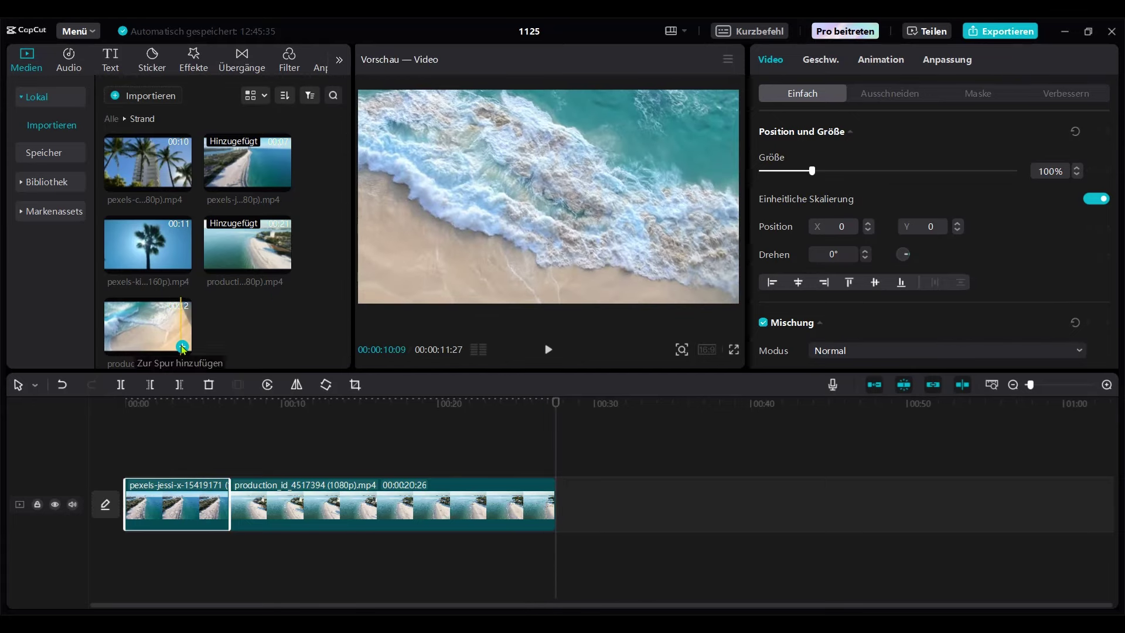
# - Add the beach wave clip at the end of the timeline and insert the palm-and-building clip directly before it
pyautogui.click(182, 346)
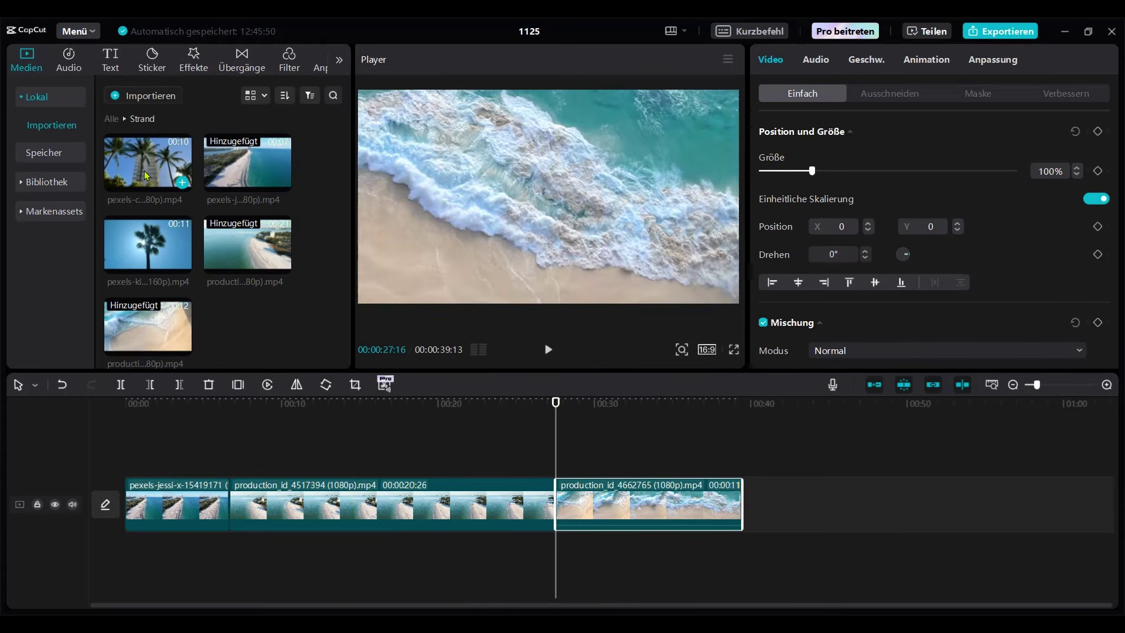
pyautogui.moveTo(146, 171); pyautogui.dragTo(569, 498)
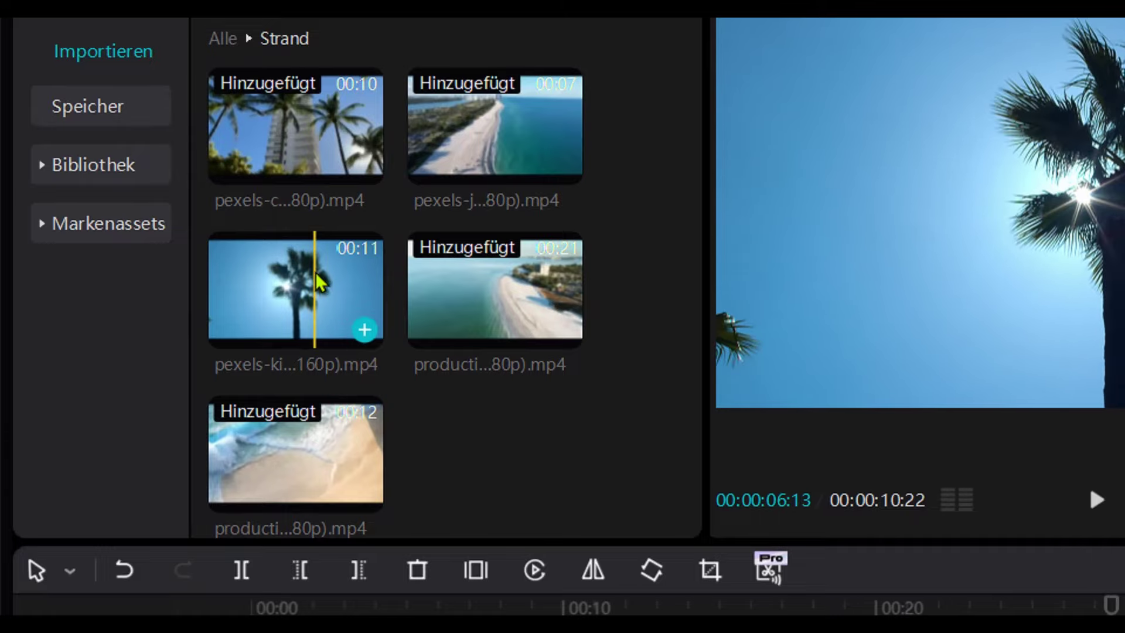
# - Trim the single palm tree clip in the media library to a middle section of about 5 s and append it to the timeline's end
pyautogui.click(320, 283)
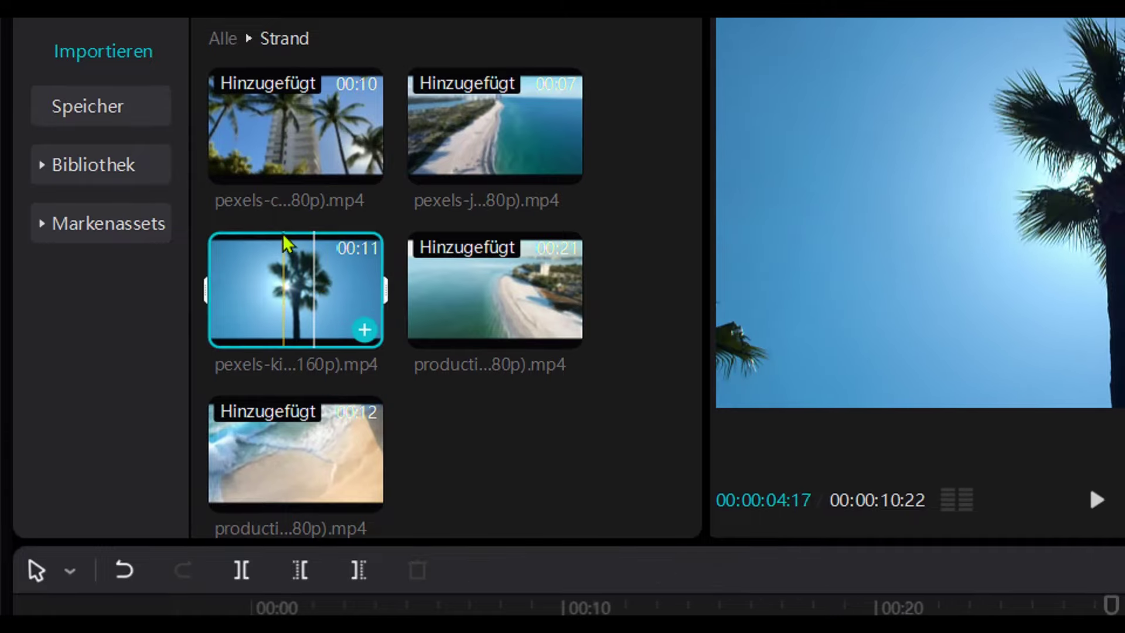
pyautogui.moveTo(387, 292); pyautogui.dragTo(344, 291)
pyautogui.moveTo(202, 290)
pyautogui.mouseDown()
pyautogui.moveTo(245, 291)
pyautogui.moveTo(210, 289)
pyautogui.mouseUp()
pyautogui.moveTo(352, 291)
pyautogui.mouseDown()
pyautogui.moveTo(276, 292)
pyautogui.moveTo(351, 294)
pyautogui.mouseUp()
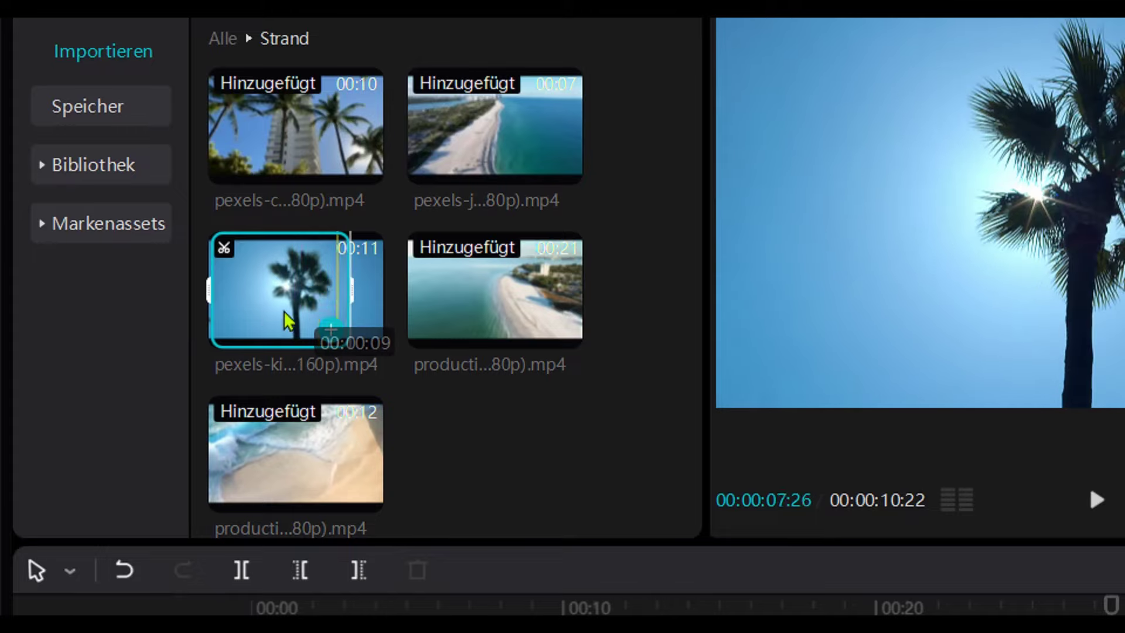
pyautogui.moveTo(210, 293); pyautogui.dragTo(264, 293)
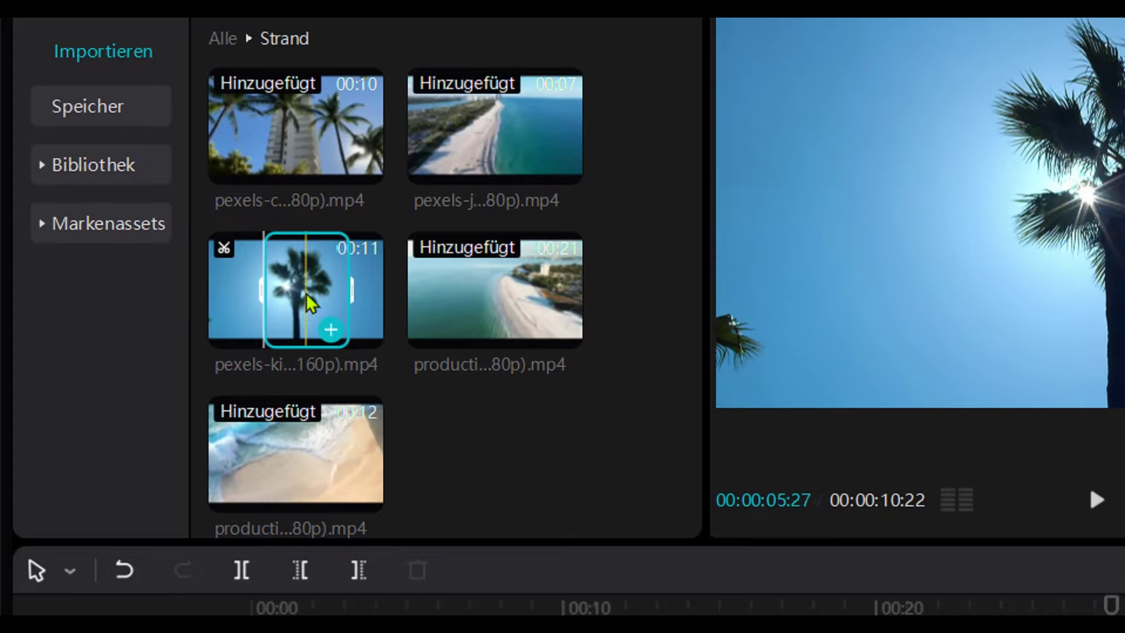
pyautogui.moveTo(304, 283); pyautogui.dragTo(482, 419)
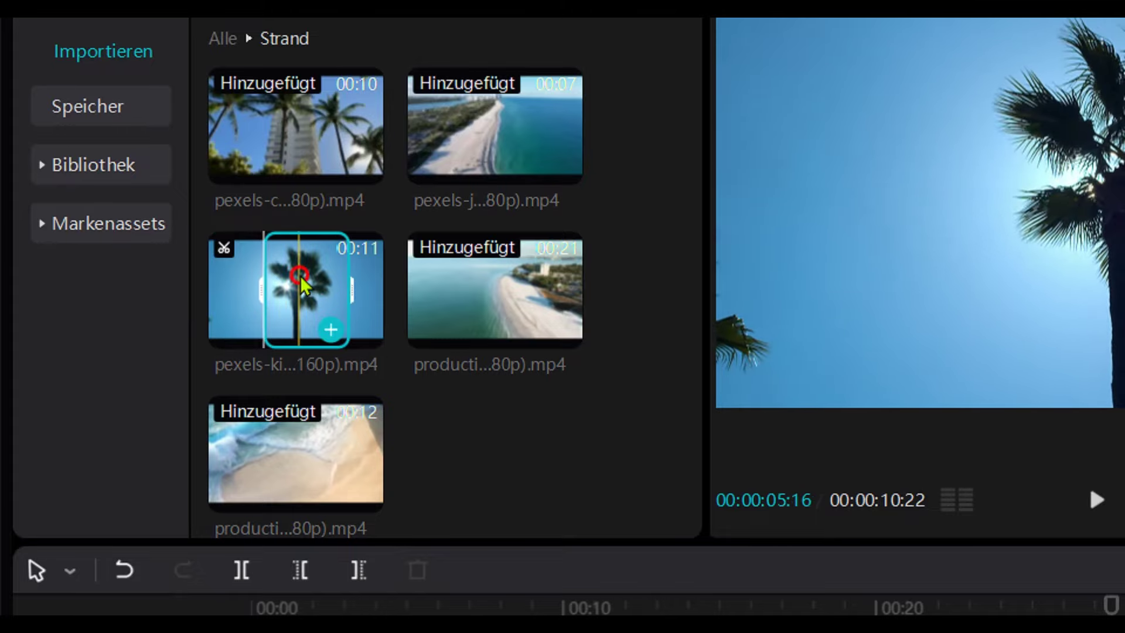
pyautogui.moveTo(257, 313); pyautogui.dragTo(962, 528)
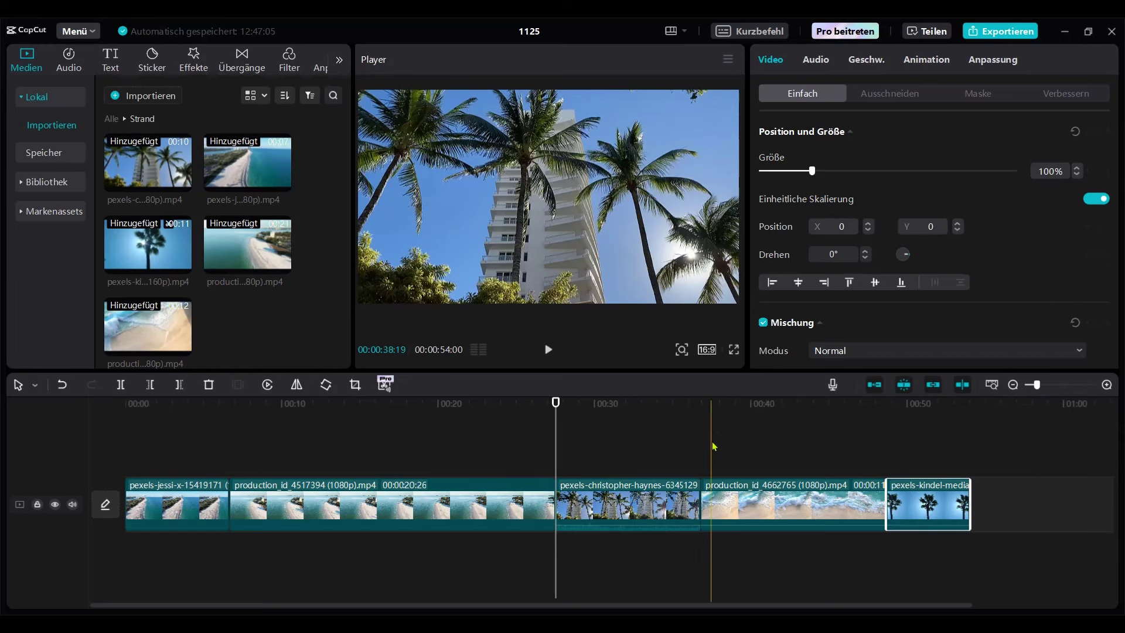
# - Select the palm-and-building clip and examine it and its neighbours on the timeline, both in close-up and in overview
pyautogui.click(586, 428)
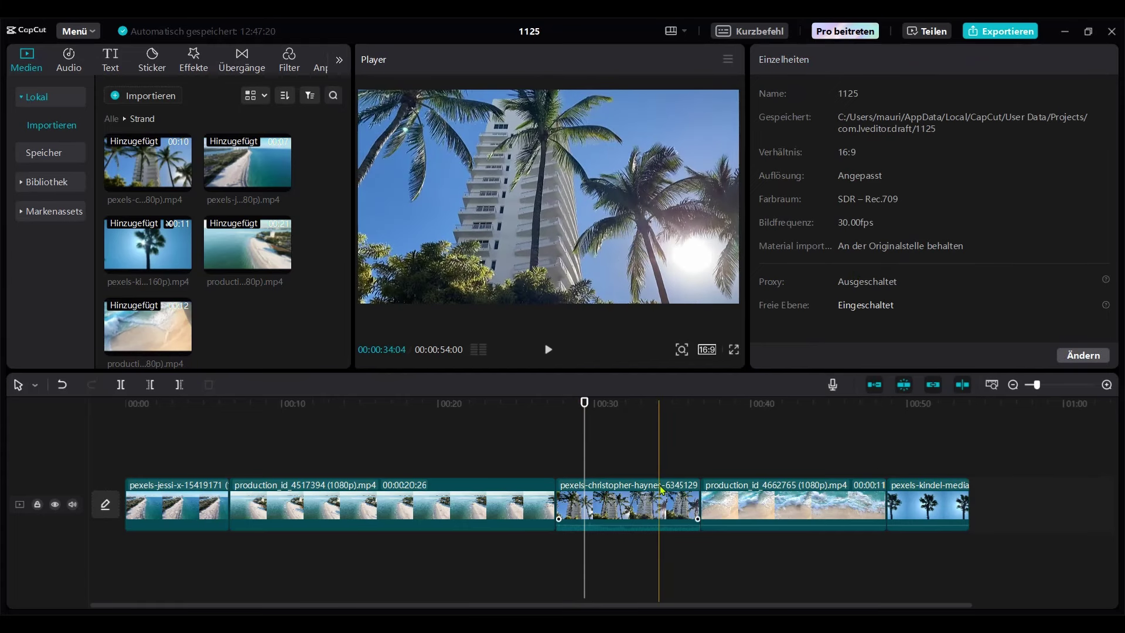
pyautogui.click(674, 504)
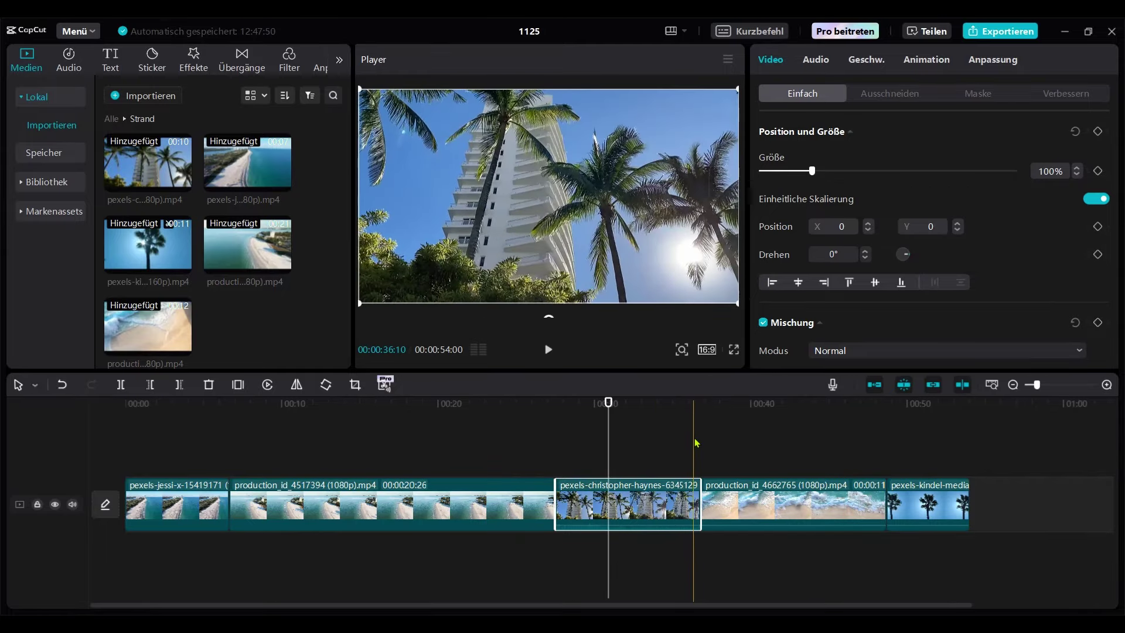
pyautogui.click(1106, 385)
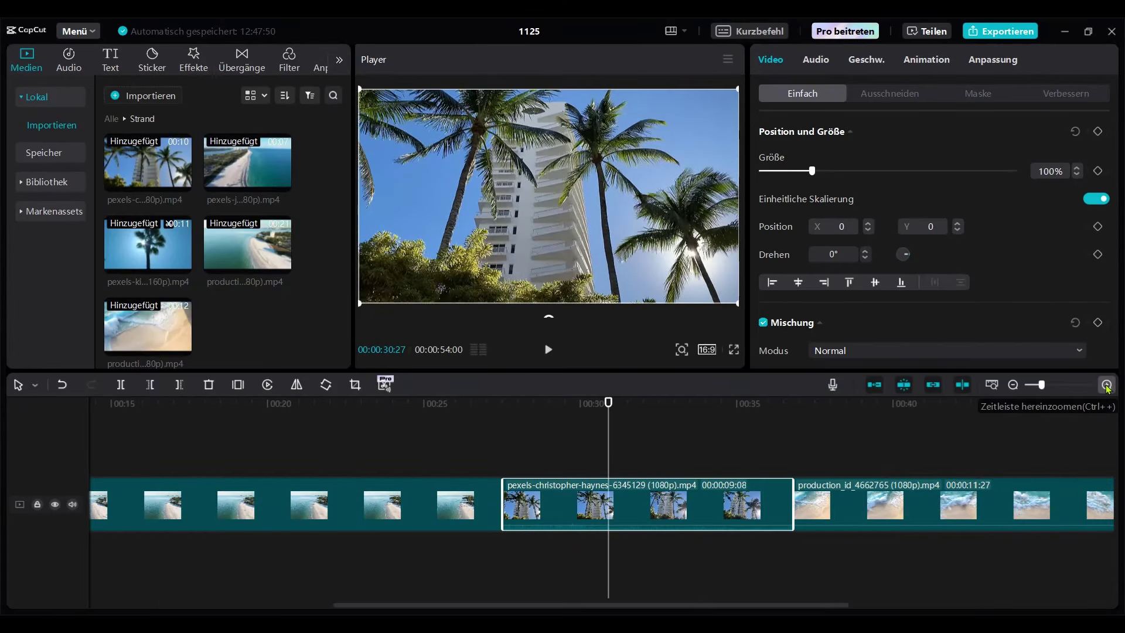
pyautogui.click(1107, 385)
pyautogui.click(1107, 385)
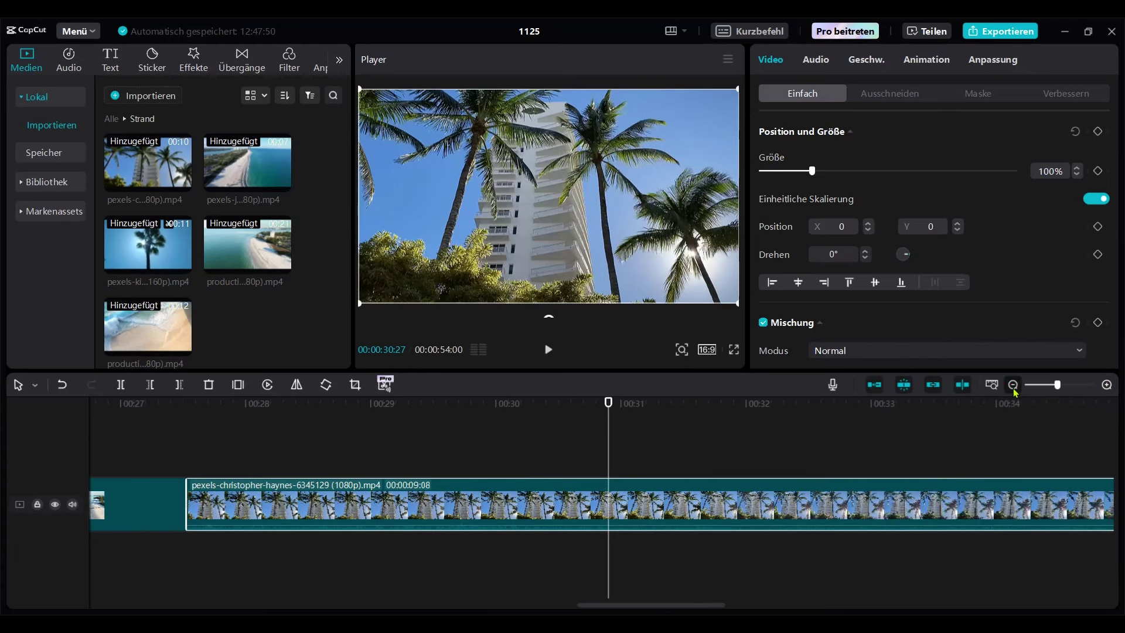
pyautogui.click(1014, 385)
pyautogui.click(1013, 385)
pyautogui.click(1013, 385)
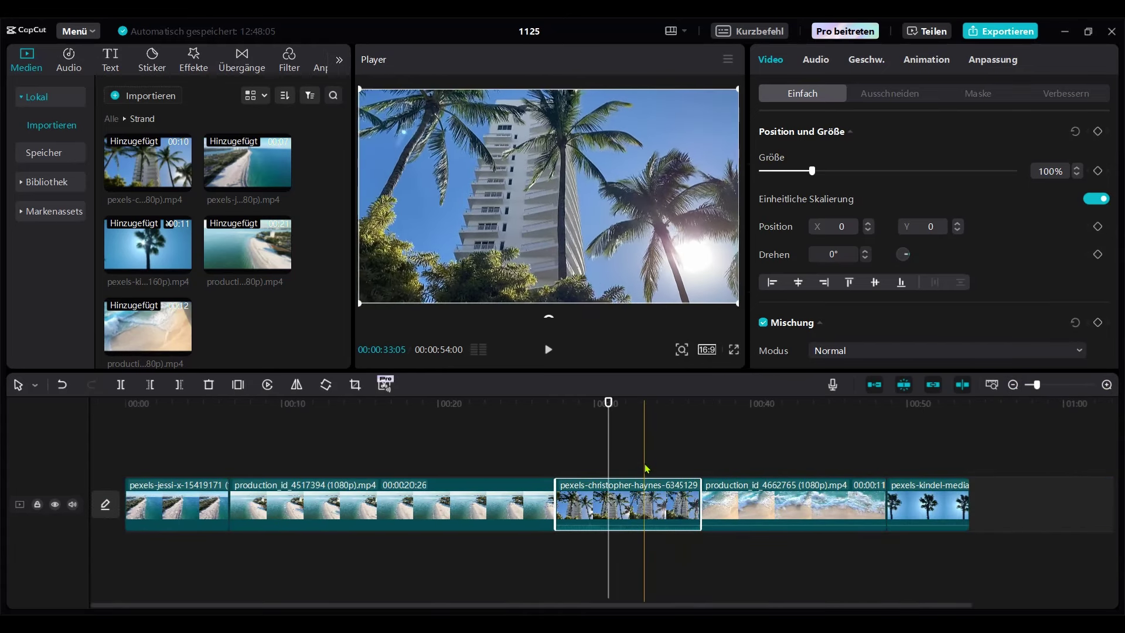
pyautogui.keyDown('ctrl'); pyautogui.scroll(2, 631, 461); pyautogui.keyUp('ctrl')
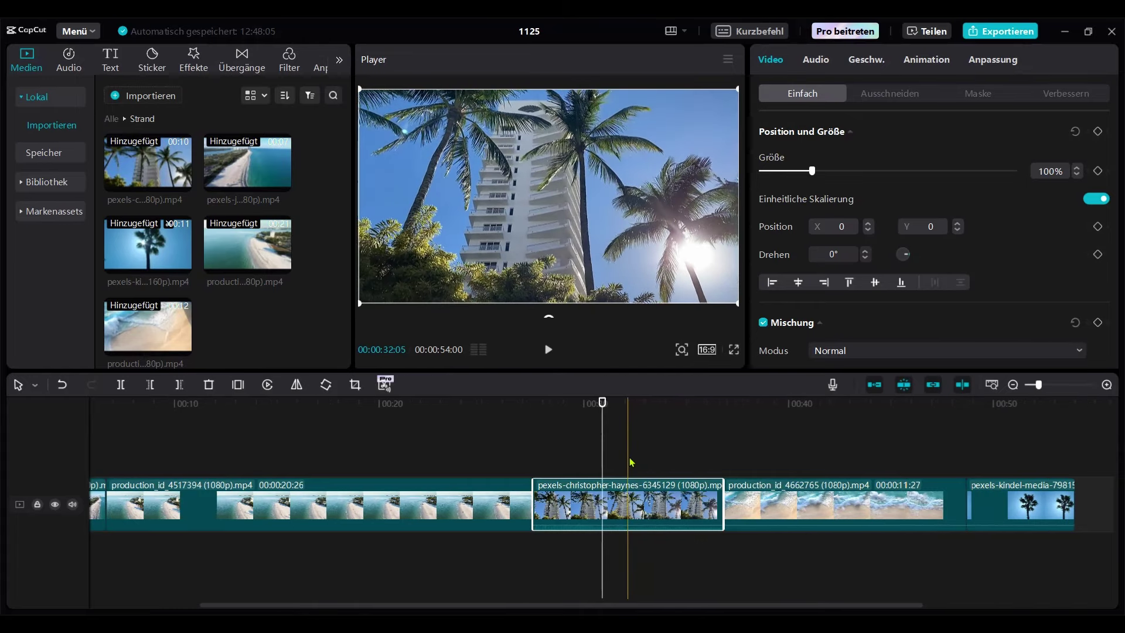
pyautogui.keyDown('ctrl'); pyautogui.scroll(3, 632, 460); pyautogui.keyUp('ctrl')
pyautogui.keyDown('ctrl'); pyautogui.scroll(-2, 630, 461); pyautogui.keyUp('ctrl')
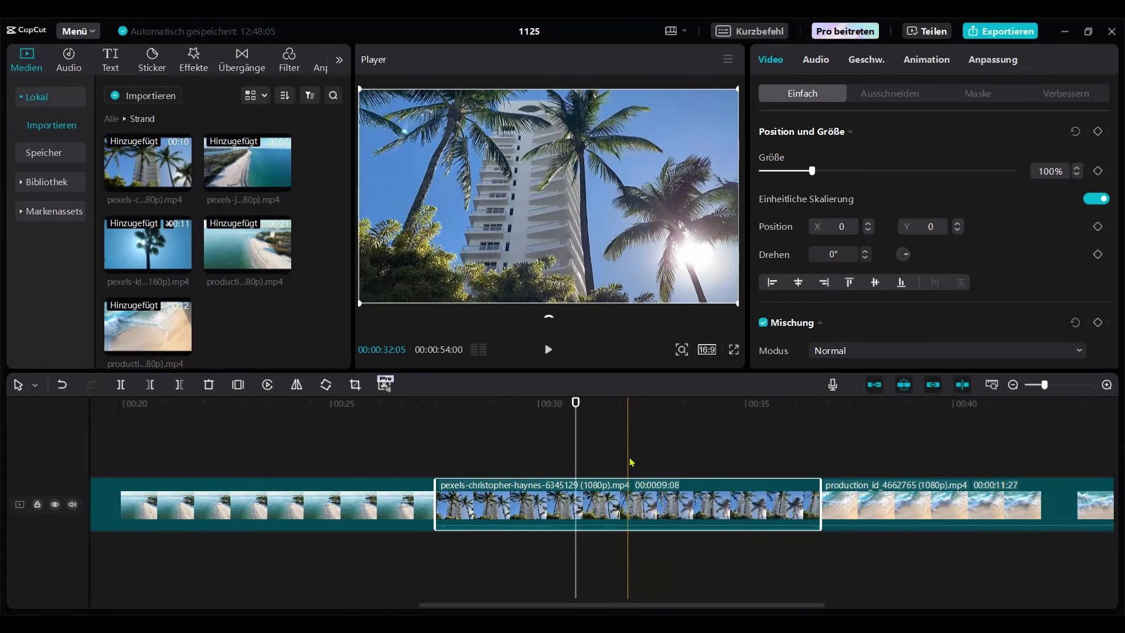
pyautogui.keyDown('ctrl'); pyautogui.scroll(-3, 529, 444); pyautogui.keyUp('ctrl')
pyautogui.keyDown('ctrl'); pyautogui.scroll(3, 491, 452); pyautogui.keyUp('ctrl')
pyautogui.keyDown('ctrl'); pyautogui.scroll(-3, 490, 454); pyautogui.keyUp('ctrl')
pyautogui.keyDown('ctrl'); pyautogui.scroll(3, 490, 454); pyautogui.keyUp('ctrl')
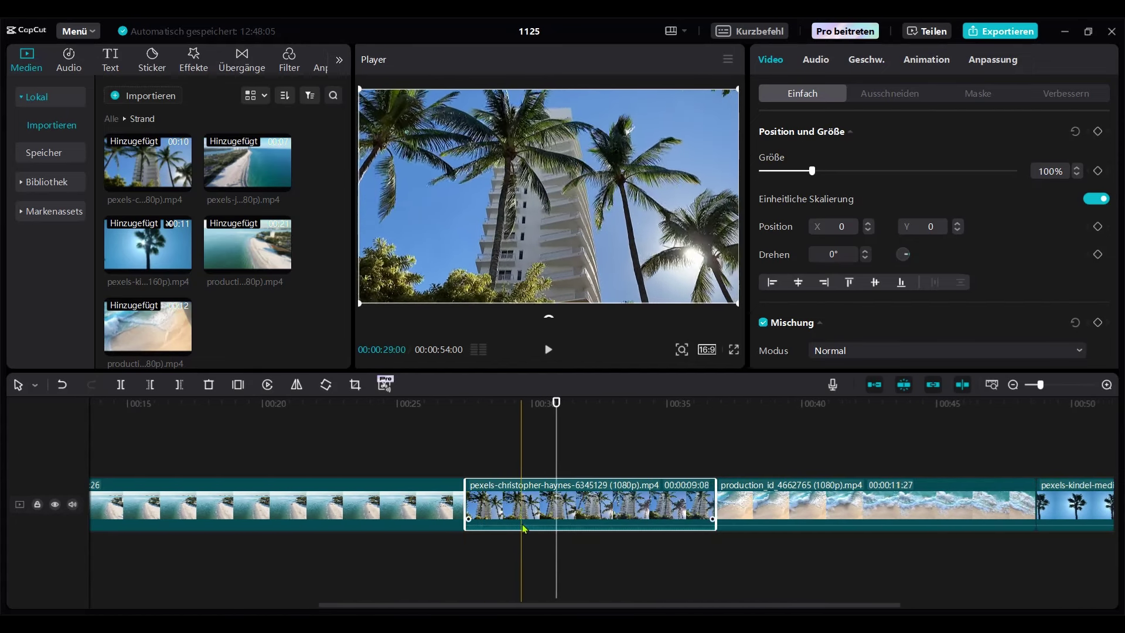
# - Place the playhead at about 5 s in the first clip and look over the whole clip sequence
pyautogui.moveTo(566, 610); pyautogui.dragTo(336, 591)
pyautogui.click(249, 445)
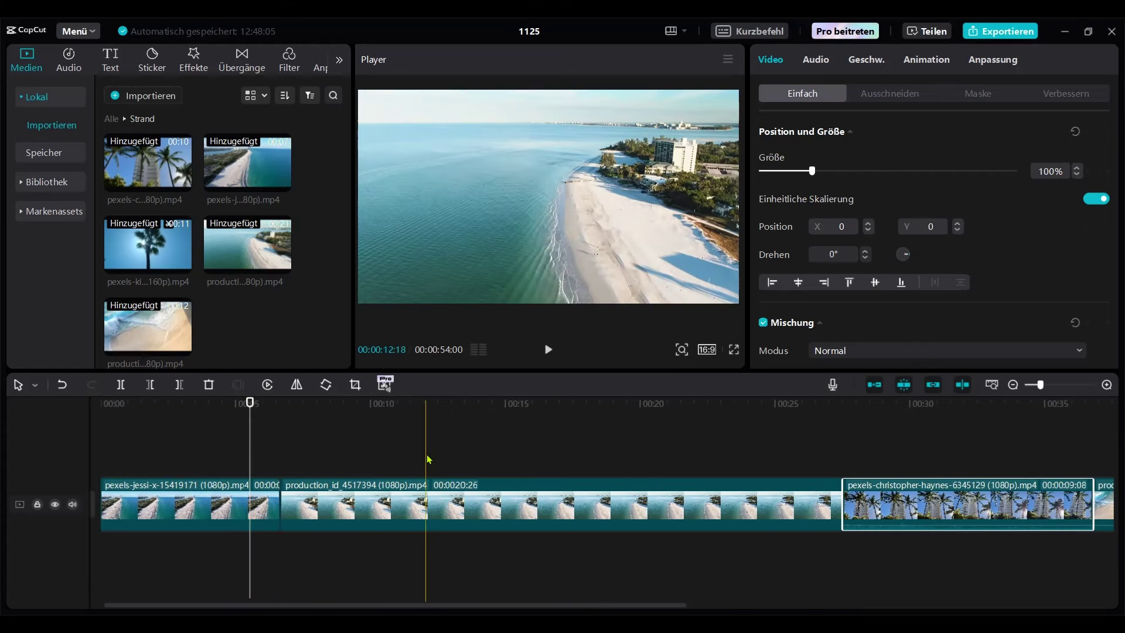
pyautogui.keyDown('ctrl'); pyautogui.scroll(-3, 349, 452); pyautogui.keyUp('ctrl')
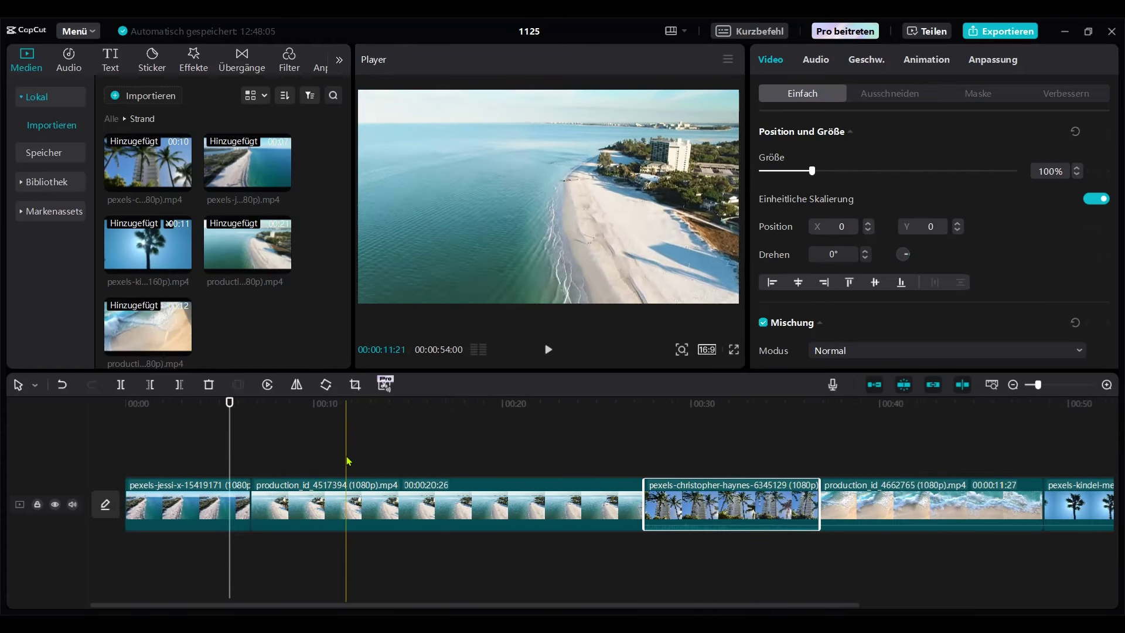
pyautogui.keyDown('ctrl'); pyautogui.scroll(-2, 592, 574); pyautogui.keyUp('ctrl')
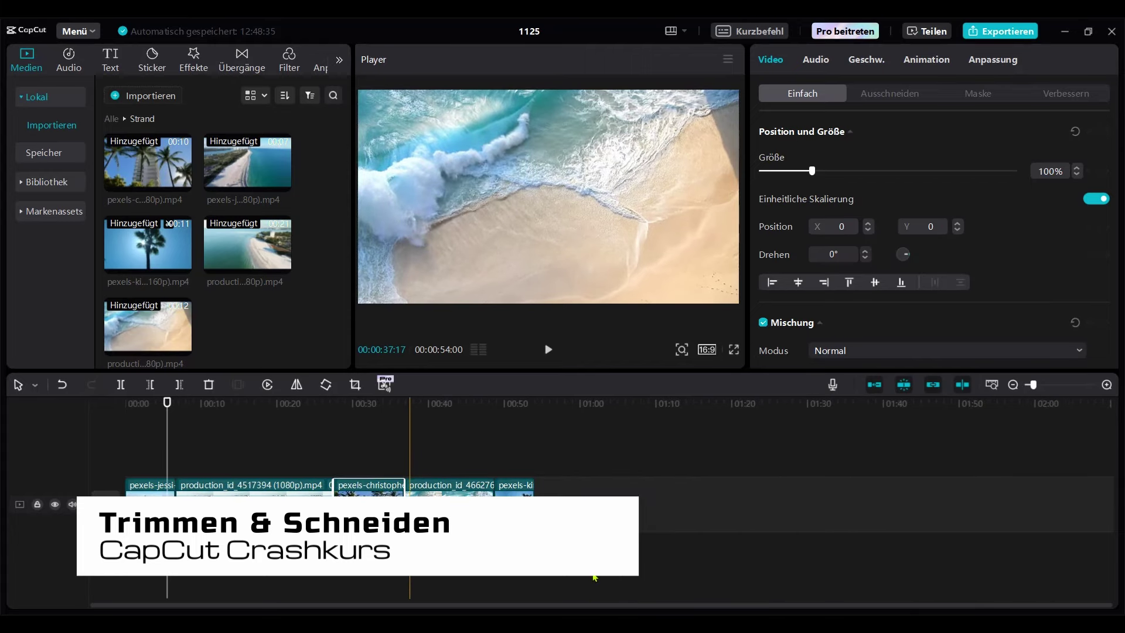
# - Shorten the palm-and-building clip on the timeline from both ends to about 4 s
pyautogui.keyDown('ctrl'); pyautogui.scroll(3, 510, 584); pyautogui.keyUp('ctrl')
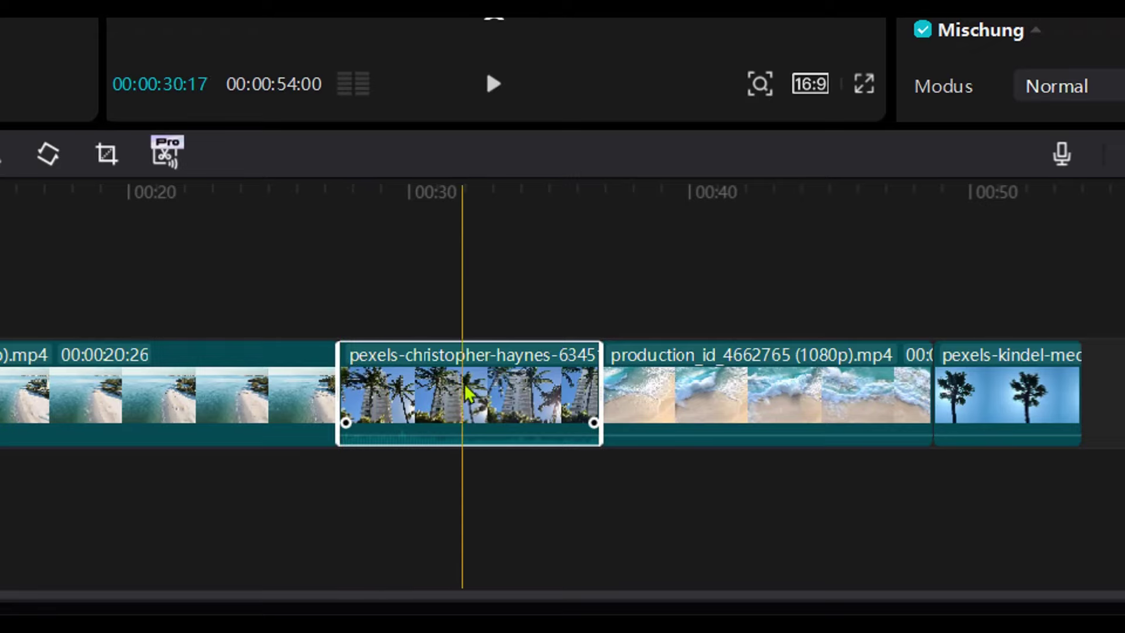
pyautogui.moveTo(597, 387); pyautogui.dragTo(514, 397)
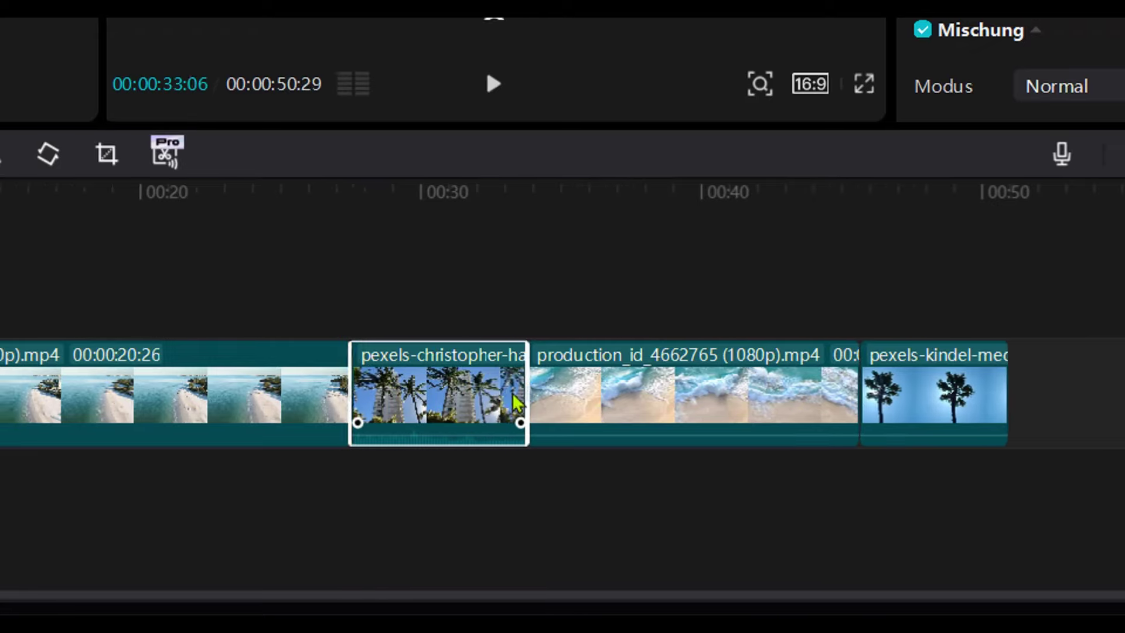
pyautogui.moveTo(361, 393); pyautogui.dragTo(410, 394)
pyautogui.click(597, 385)
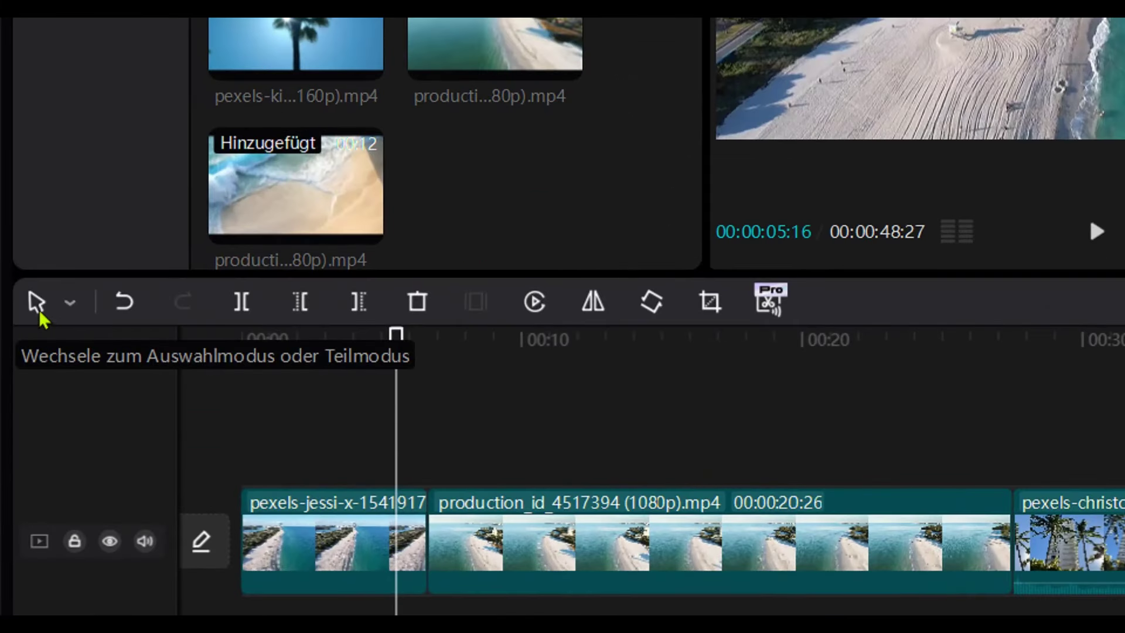
# - Split the production_id_4517394 clip at about 19 s and 22.6 s on the timeline and delete the section between the cuts
pyautogui.click(70, 304)
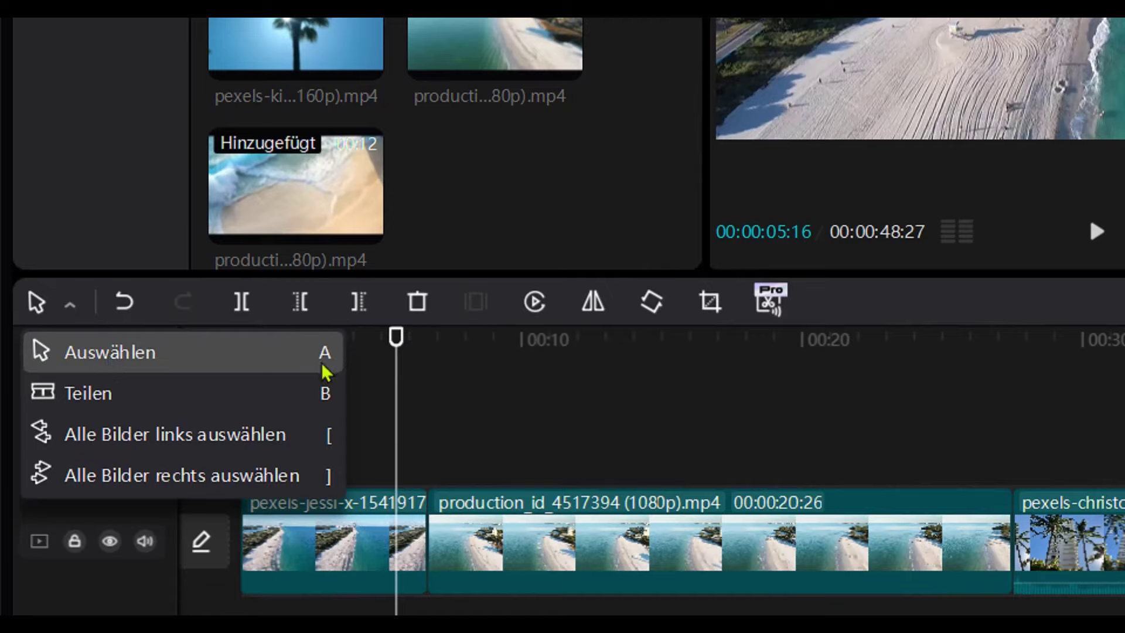
pyautogui.click(71, 311)
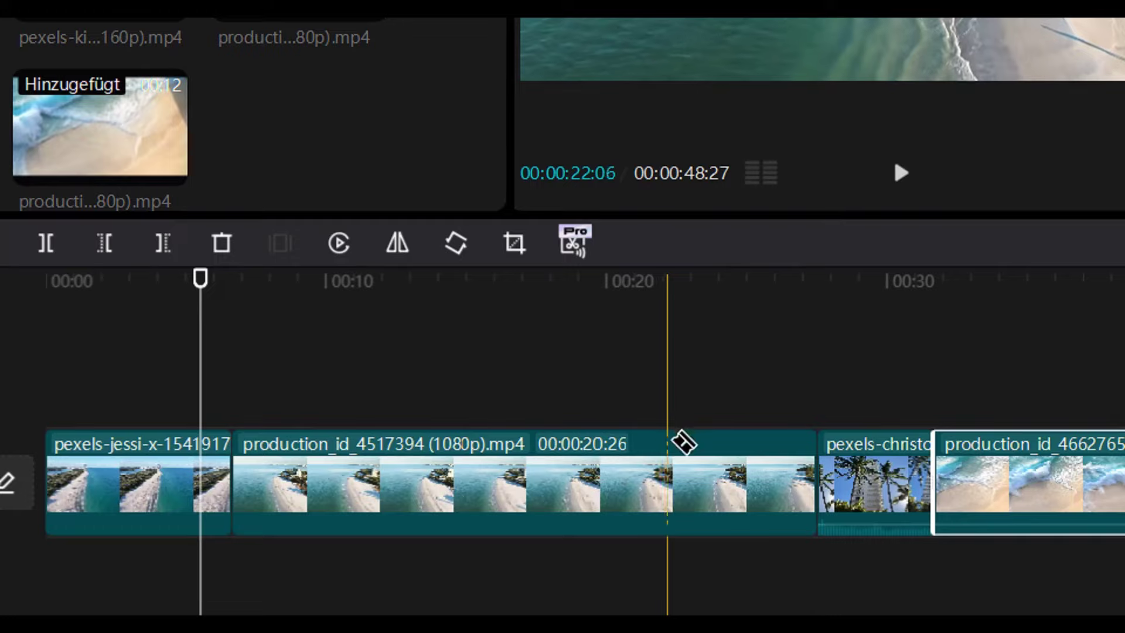
pyautogui.click(574, 447)
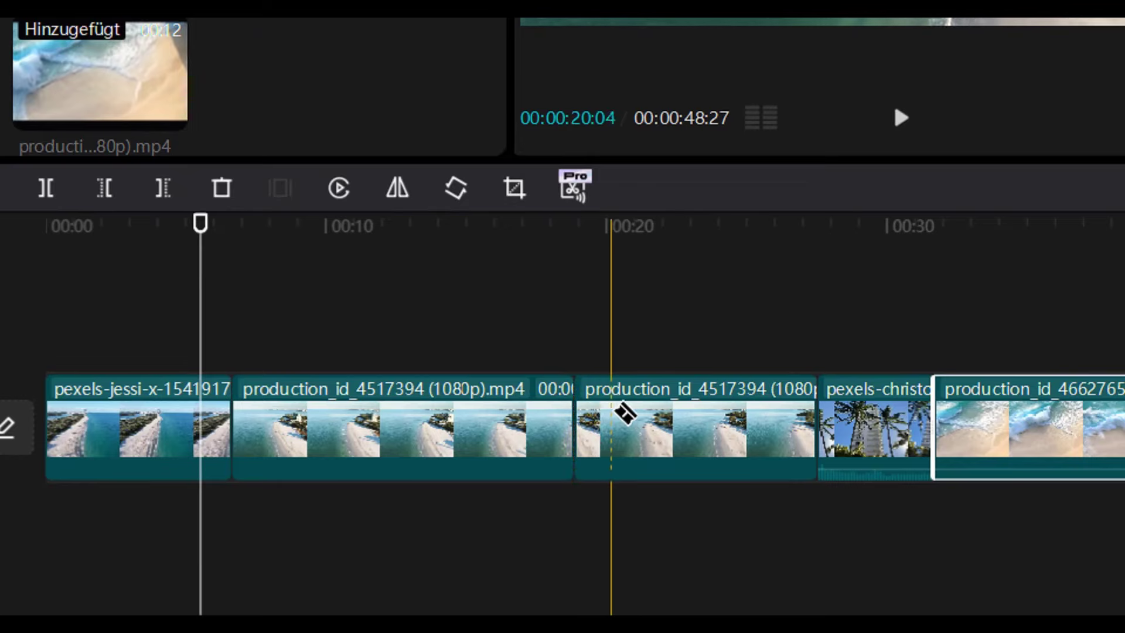
pyautogui.click(683, 410)
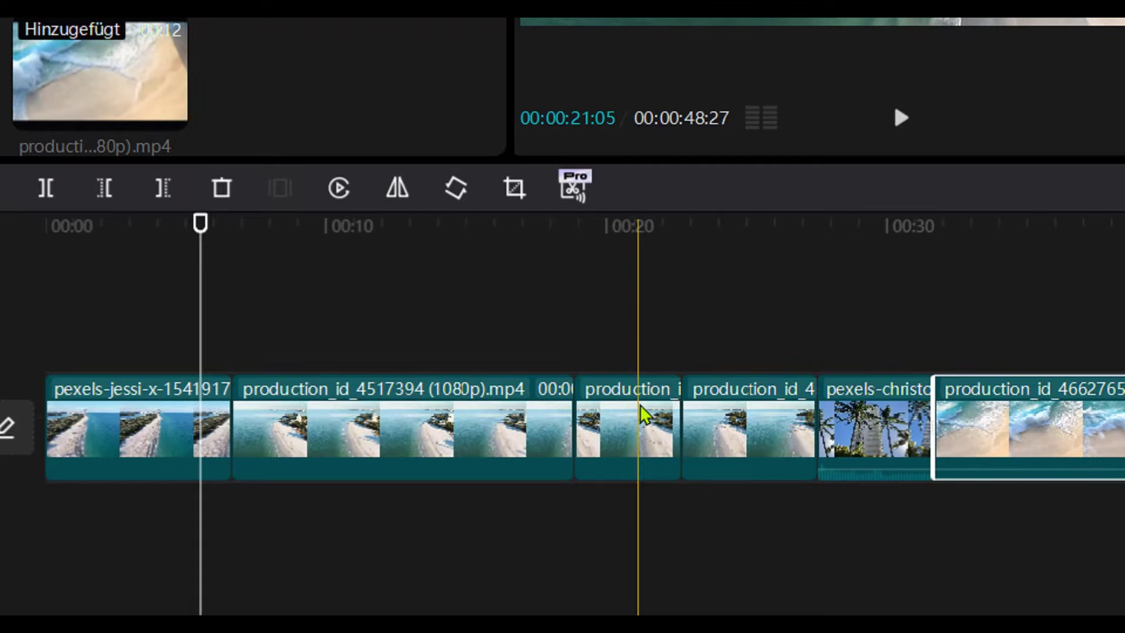
pyautogui.click(633, 417)
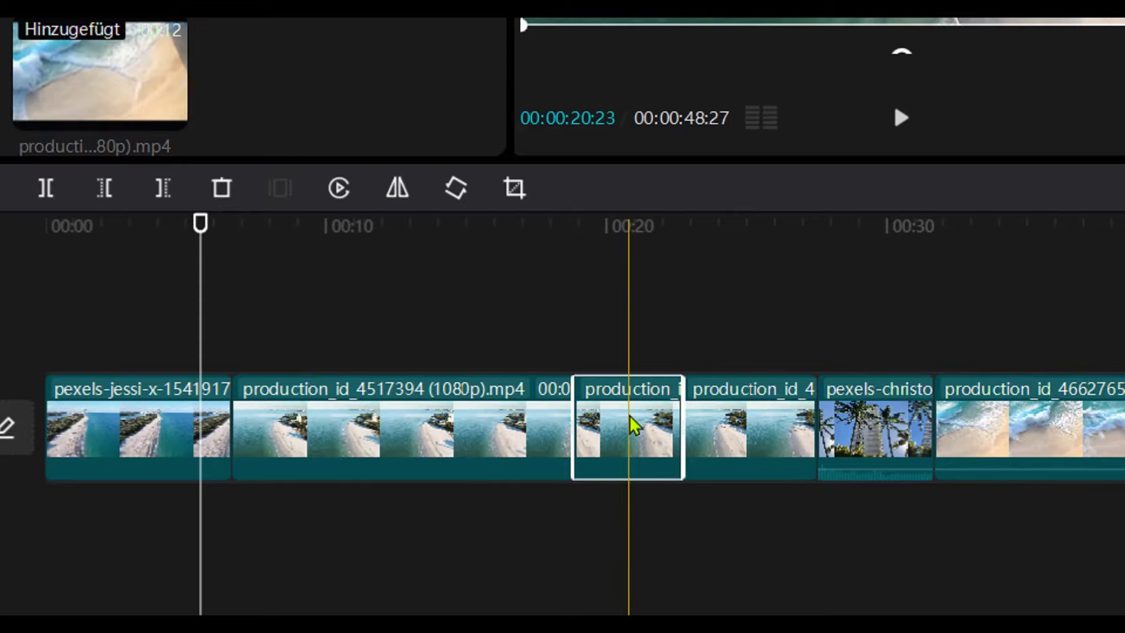
pyautogui.press('Delete')
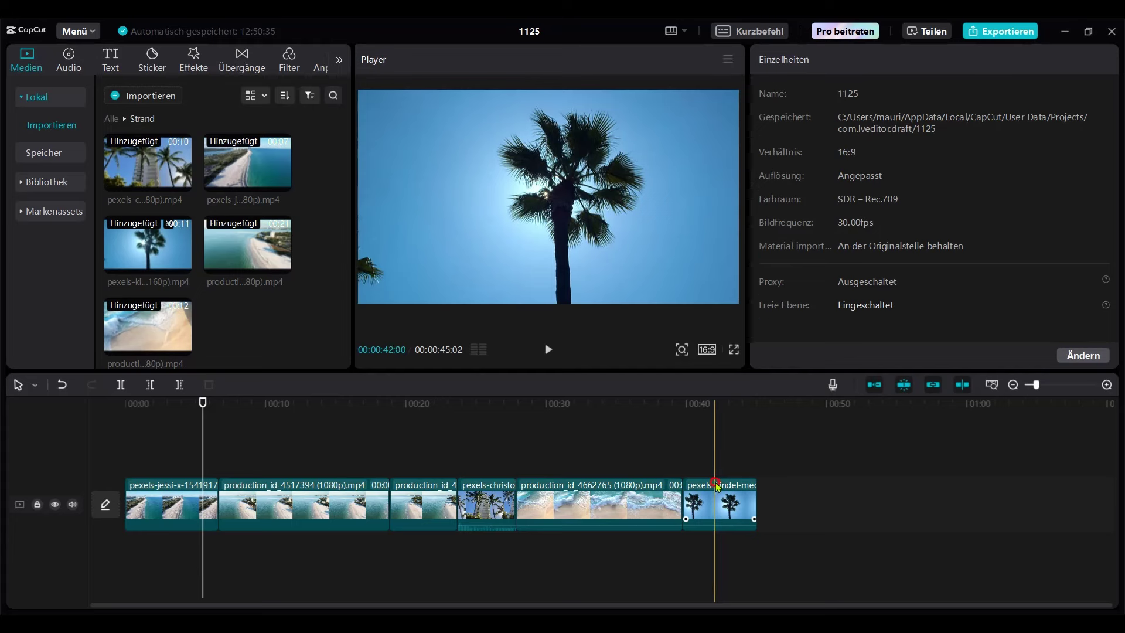
# - Try to pull the last palm clip and the wave clip away from their neighbours while the main track magnet is on
pyautogui.moveTo(718, 486); pyautogui.dragTo(855, 491)
pyautogui.moveTo(645, 490); pyautogui.dragTo(715, 490)
pyautogui.moveTo(578, 489); pyautogui.dragTo(809, 490)
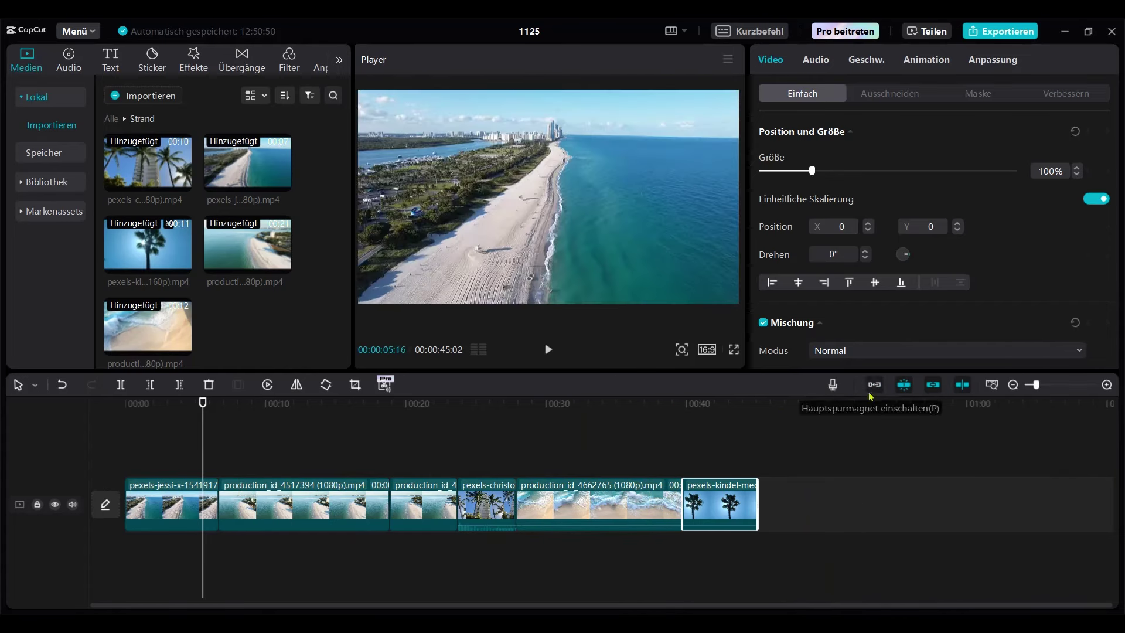
# - With the main track magnet off, move the wave and last palm clips freely, leaving a gap of about 1 s before the palm clip
pyautogui.moveTo(720, 504); pyautogui.dragTo(805, 504)
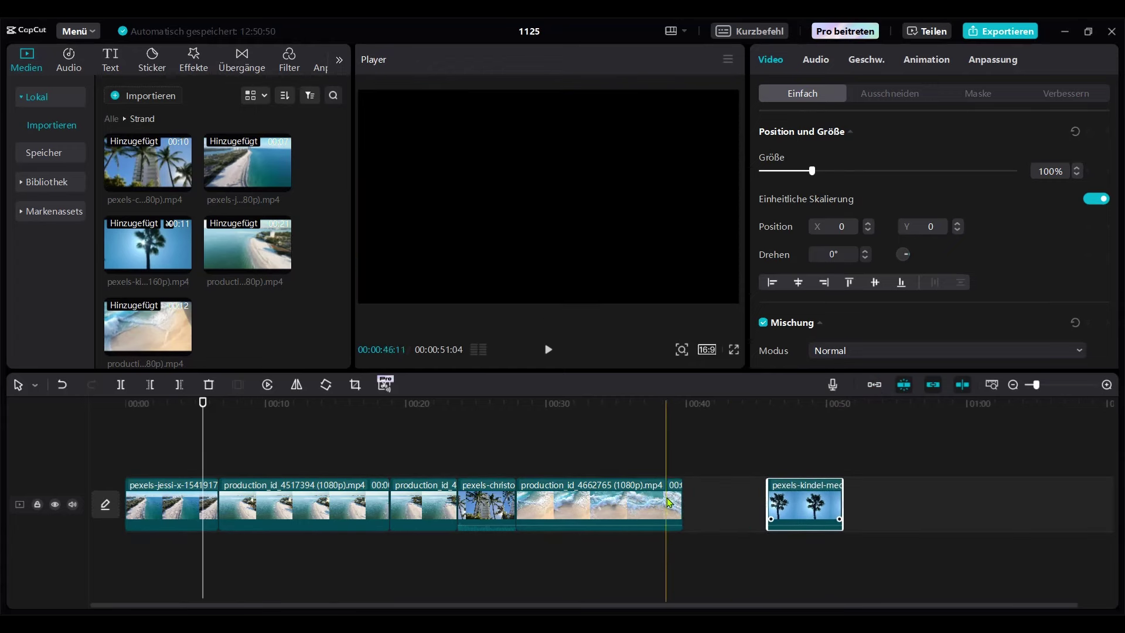
pyautogui.moveTo(628, 502); pyautogui.dragTo(660, 503)
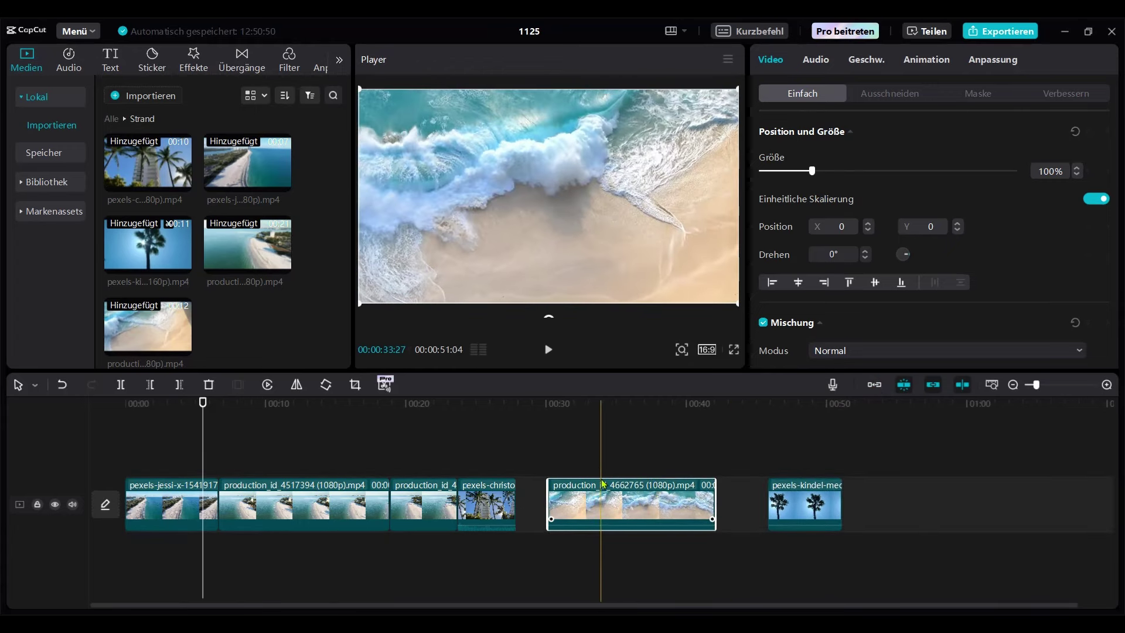
pyautogui.moveTo(602, 482); pyautogui.dragTo(574, 483)
pyautogui.moveTo(790, 485); pyautogui.dragTo(719, 488)
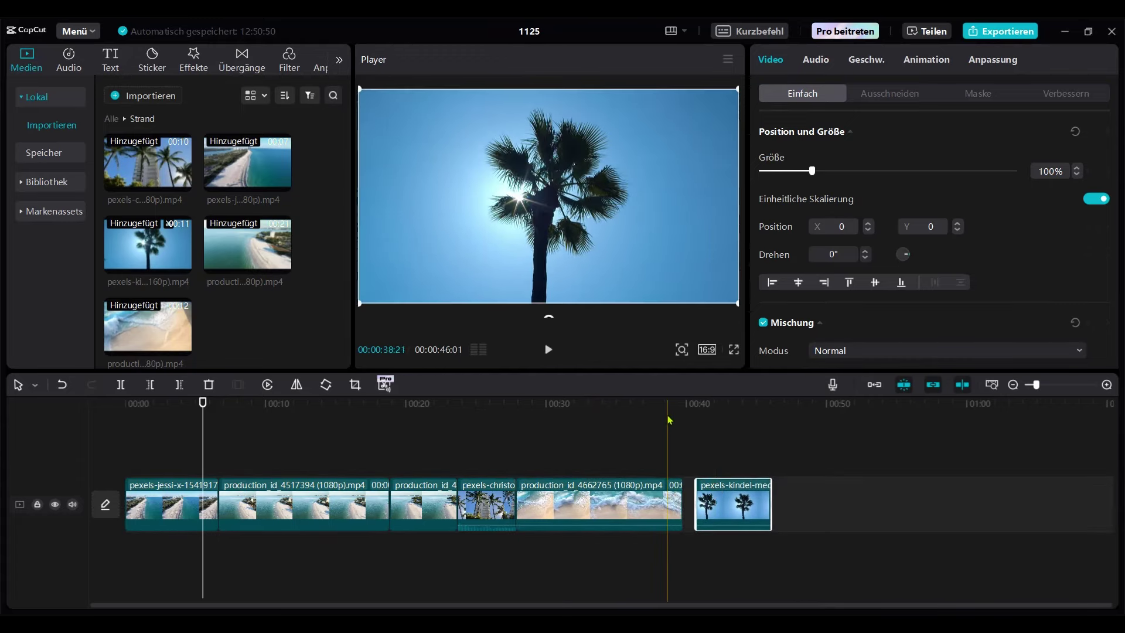
# - Move the last palm clip closer to the wave clip so that only a gap of about 8 frames remains
pyautogui.click(668, 445)
pyautogui.scroll(2, 756, 495)
pyautogui.scroll(1, 757, 495)
pyautogui.moveTo(811, 484); pyautogui.dragTo(804, 482)
pyautogui.scroll(-3, 805, 481)
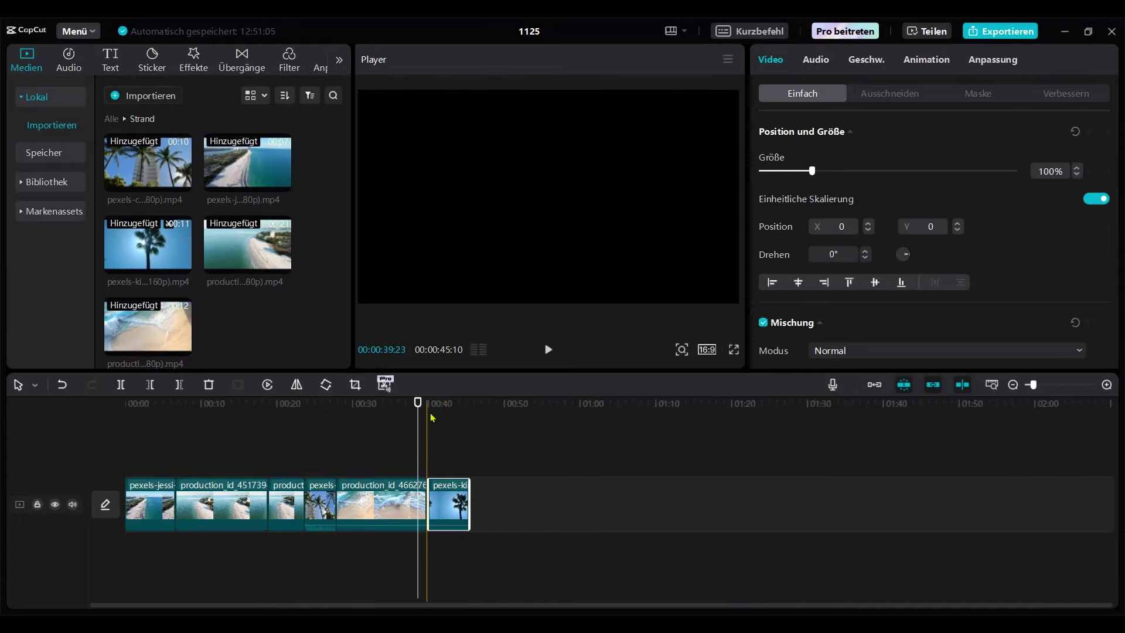
# - Play back the passage from the wave clip across the small gap into the last palm clip
pyautogui.press('space')
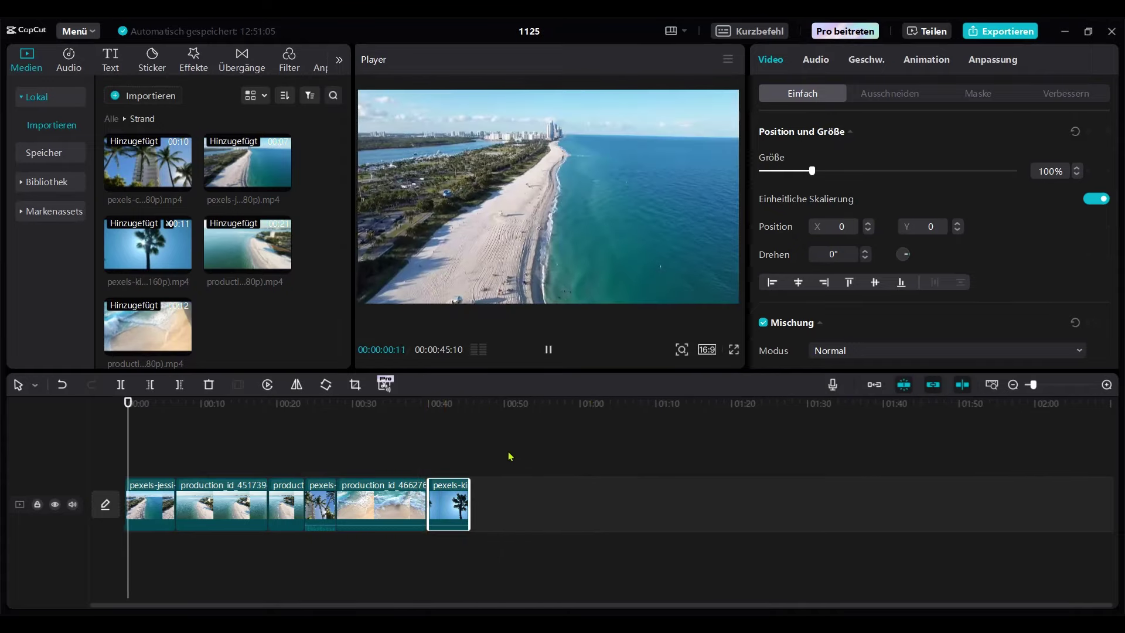
pyautogui.click(409, 403)
pyautogui.click(548, 351)
pyautogui.click(549, 351)
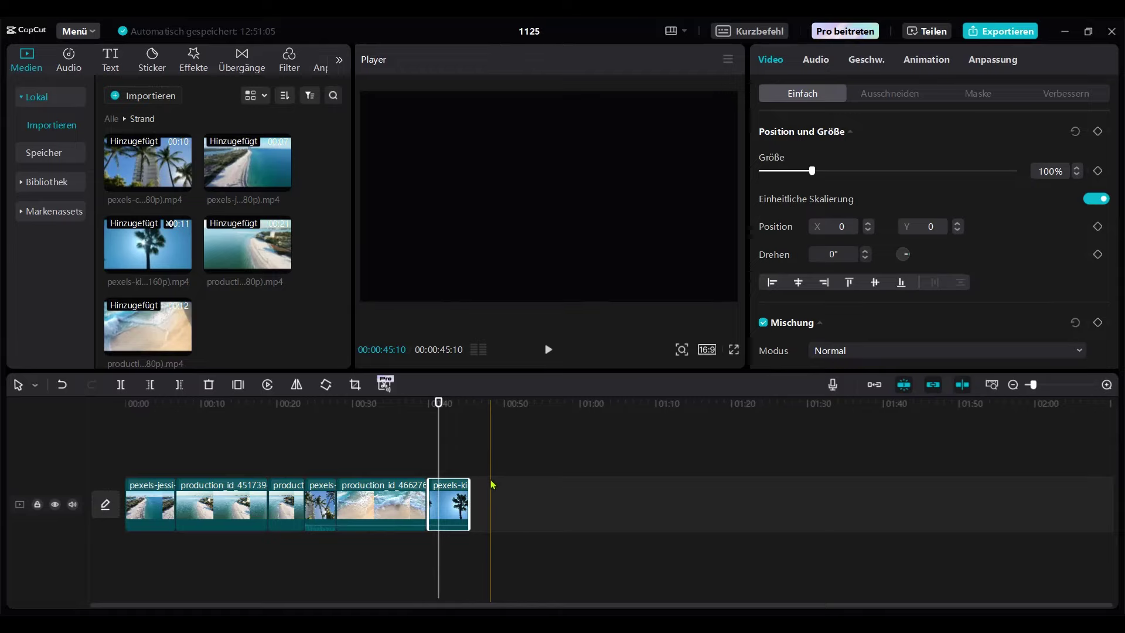
# - Close the small gap between the wave clip and the last palm clip with the main track magnet
pyautogui.keyDown('ctrl'); pyautogui.scroll(4, 490, 498); pyautogui.keyUp('ctrl')
pyautogui.click(873, 390)
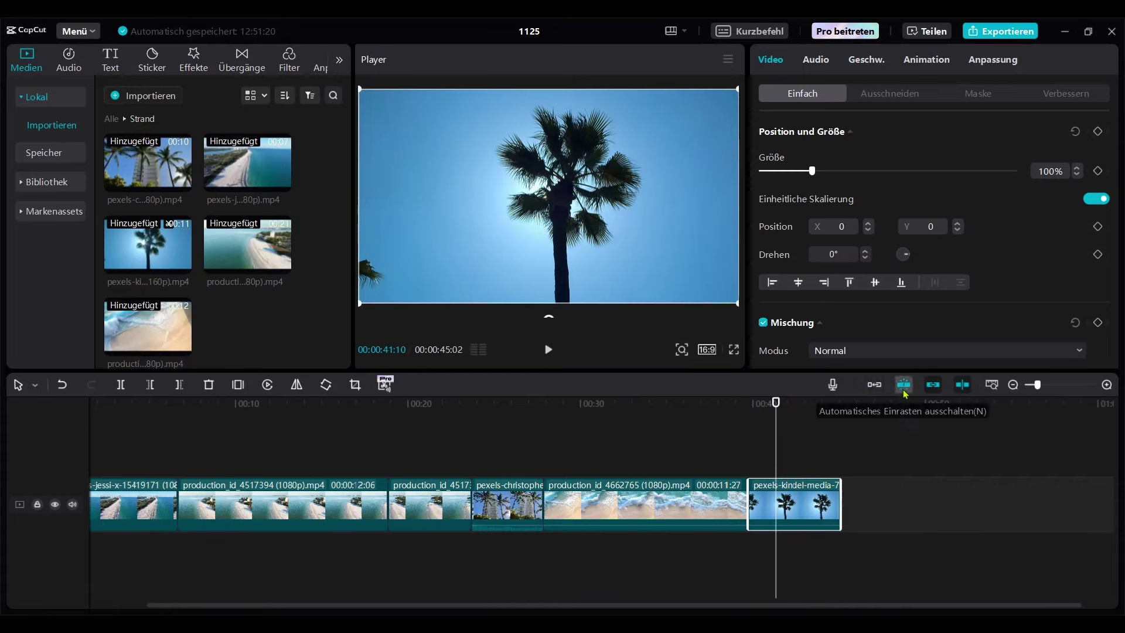
# - Move the last palm clip onto a separate track above the wave clip, near the wave clip's end
pyautogui.hotkey('ctrl', 'z')
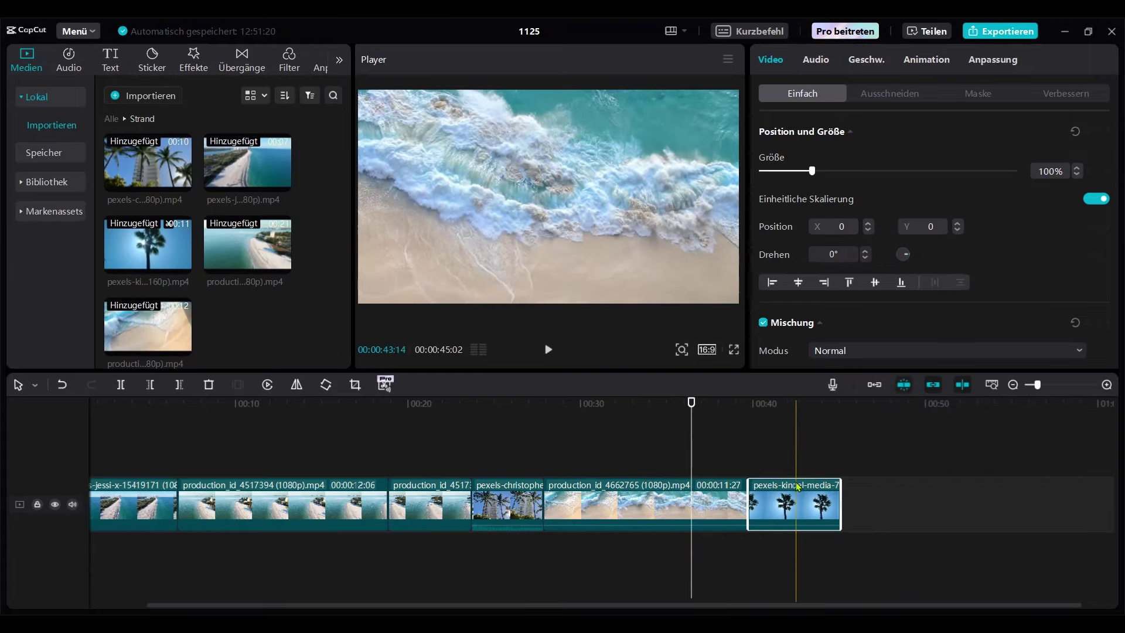
pyautogui.moveTo(794, 488); pyautogui.dragTo(729, 454)
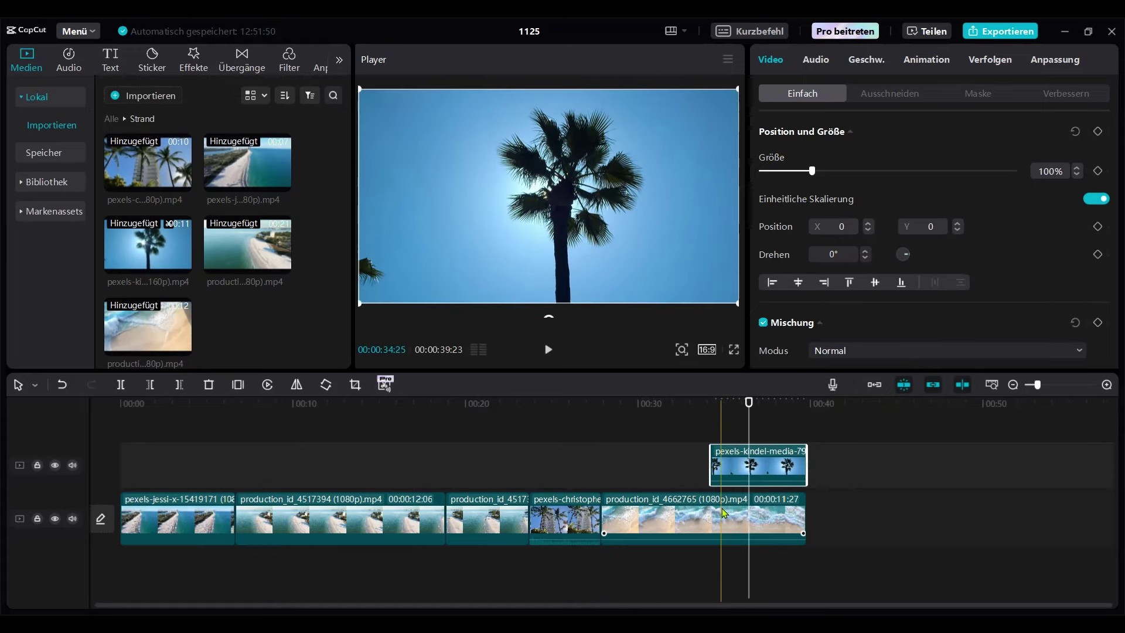
# - Trim the start of the wave clip to match the palm clip's length, and place the palm clip behind it on the main track
pyautogui.click(603, 530)
pyautogui.moveTo(602, 537); pyautogui.dragTo(620, 505)
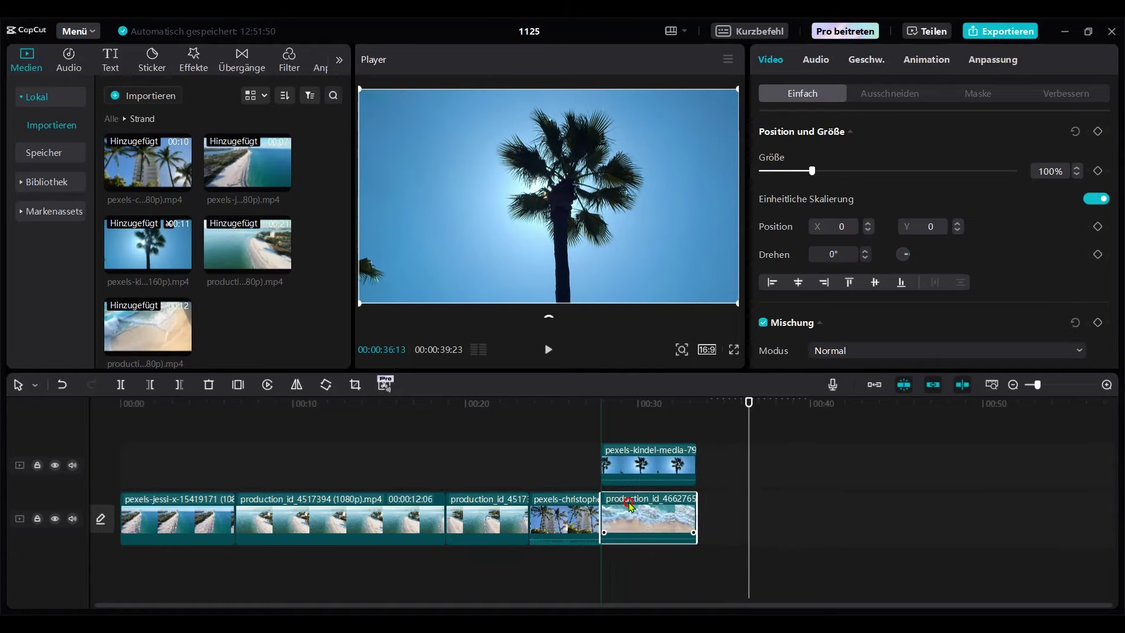
pyautogui.moveTo(649, 454); pyautogui.dragTo(744, 503)
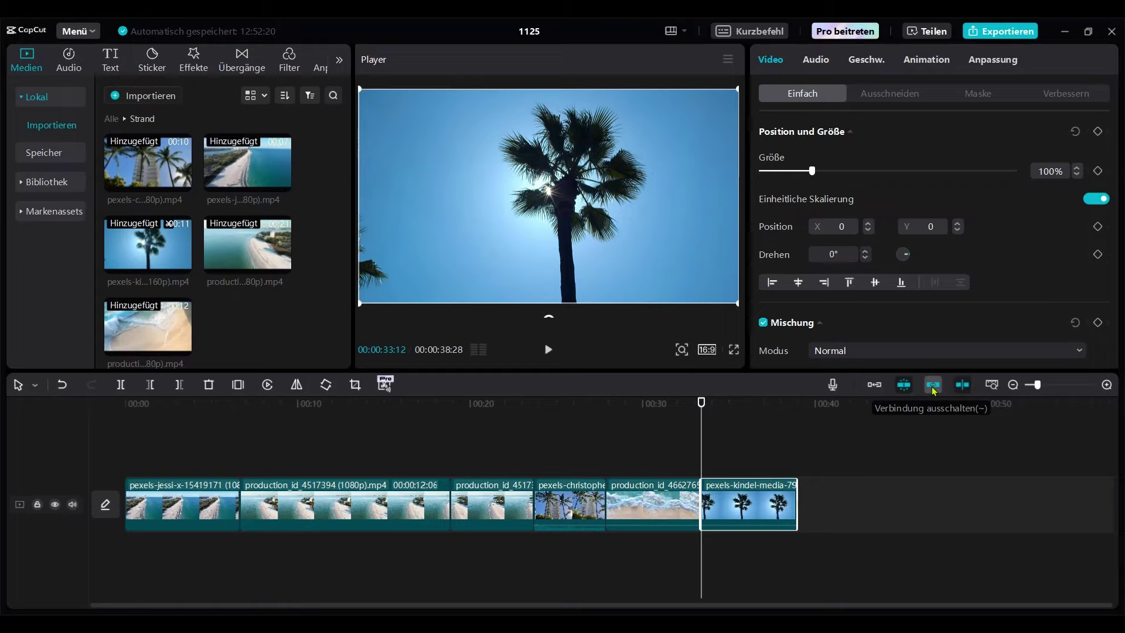
# - Extract the audio from the clip with the palm trees and white building onto its own audio track
pyautogui.click(571, 401)
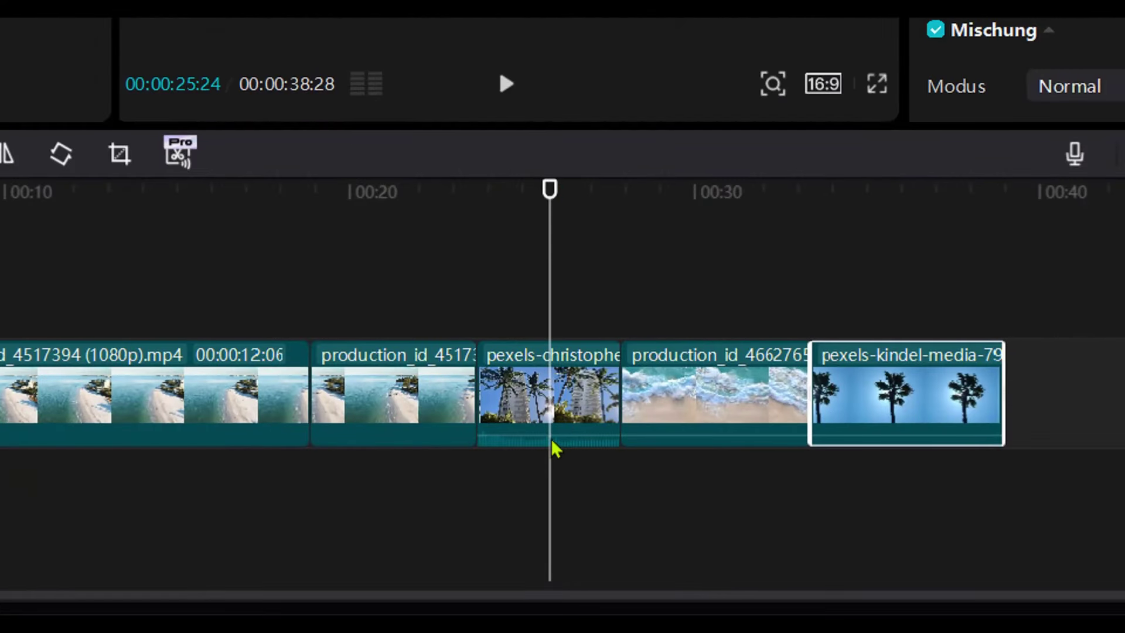
pyautogui.rightClick(579, 402)
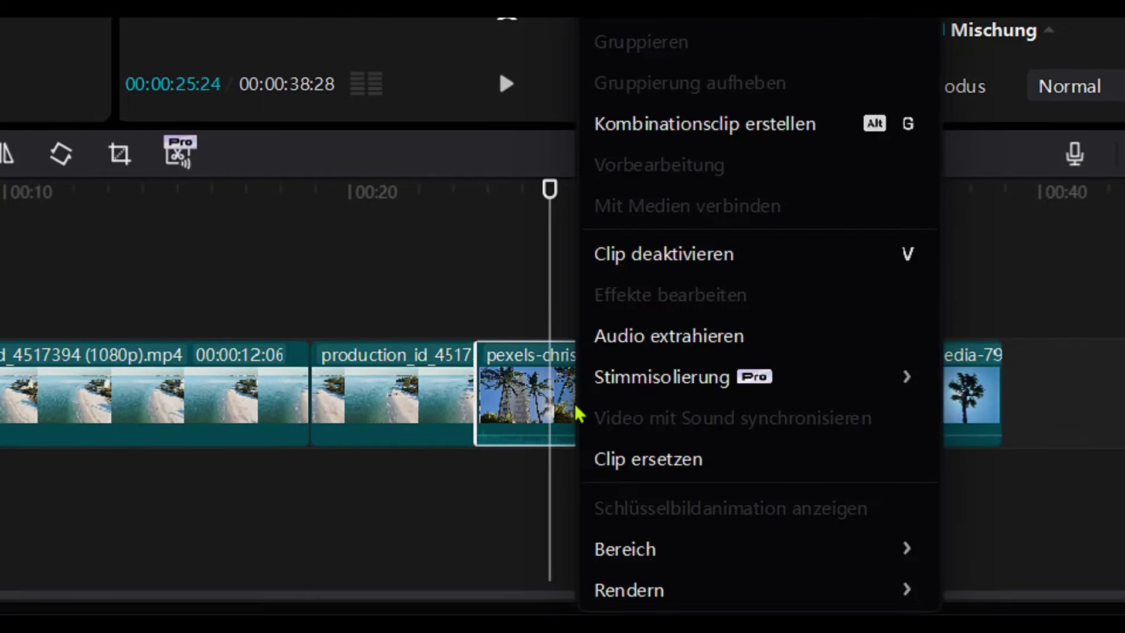
pyautogui.click(674, 339)
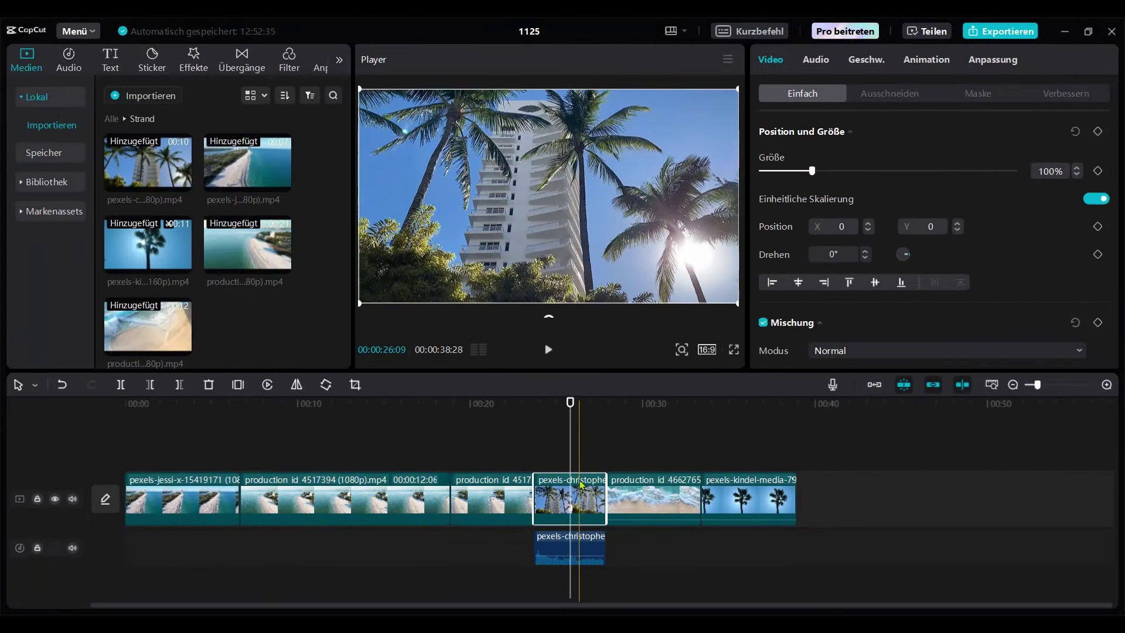
# - Try moving the building clip with its linked audio along the main track and back, and switch linkage on again
pyautogui.moveTo(583, 355); pyautogui.dragTo(743, 347)
pyautogui.moveTo(667, 482); pyautogui.dragTo(549, 499)
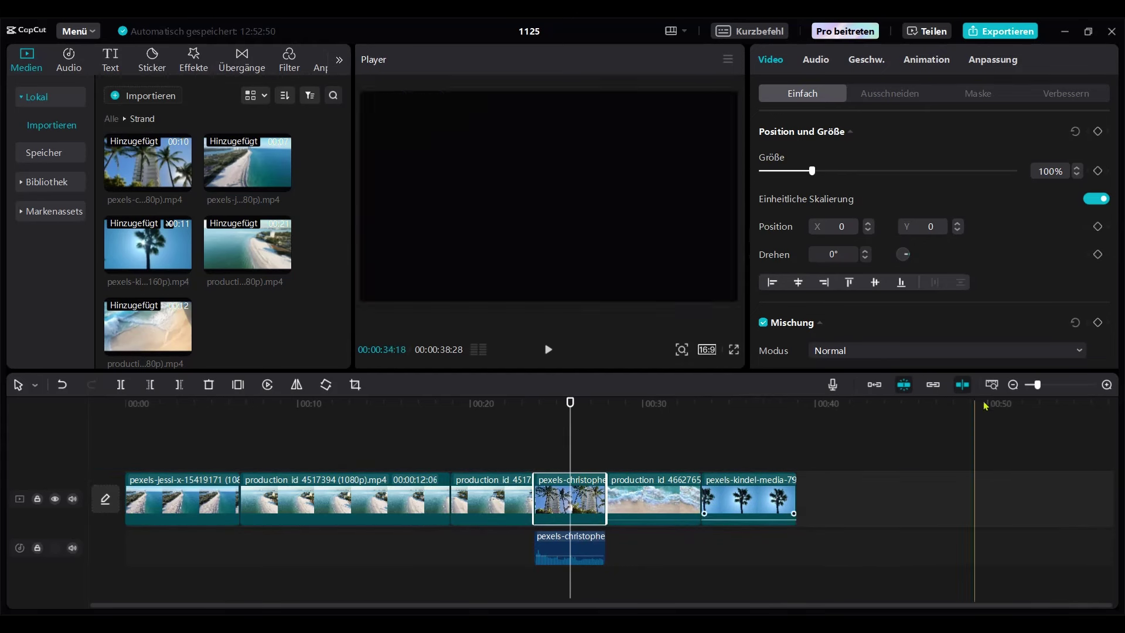
pyautogui.click(932, 385)
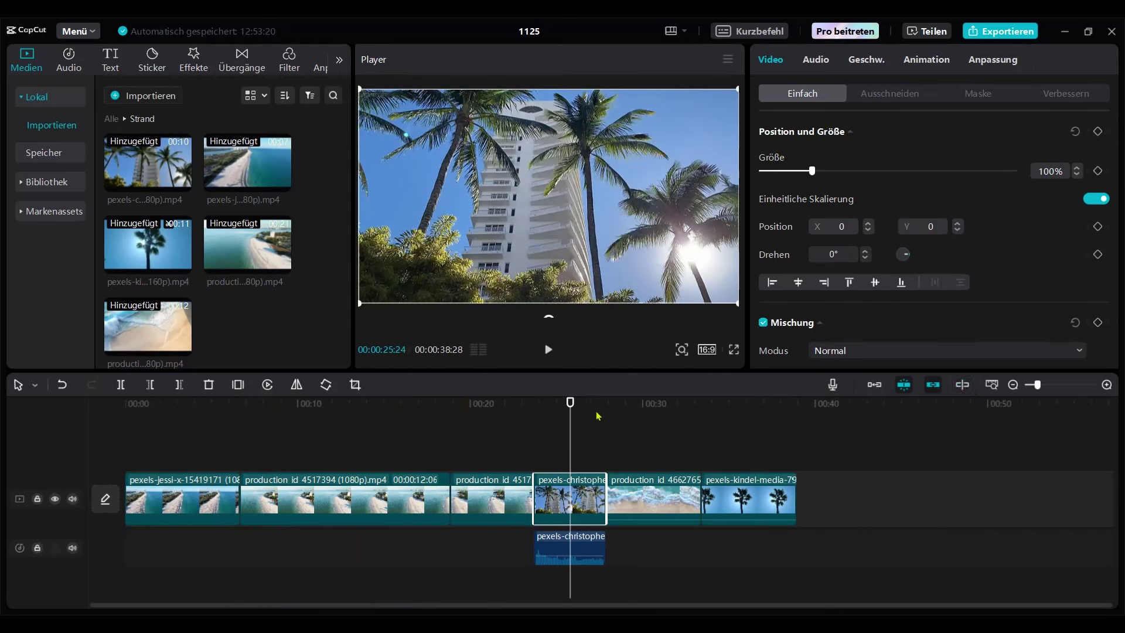
# - With the preview axis off, move the playhead to several clips along the timeline to inspect their frames
pyautogui.moveTo(571, 415); pyautogui.dragTo(402, 422)
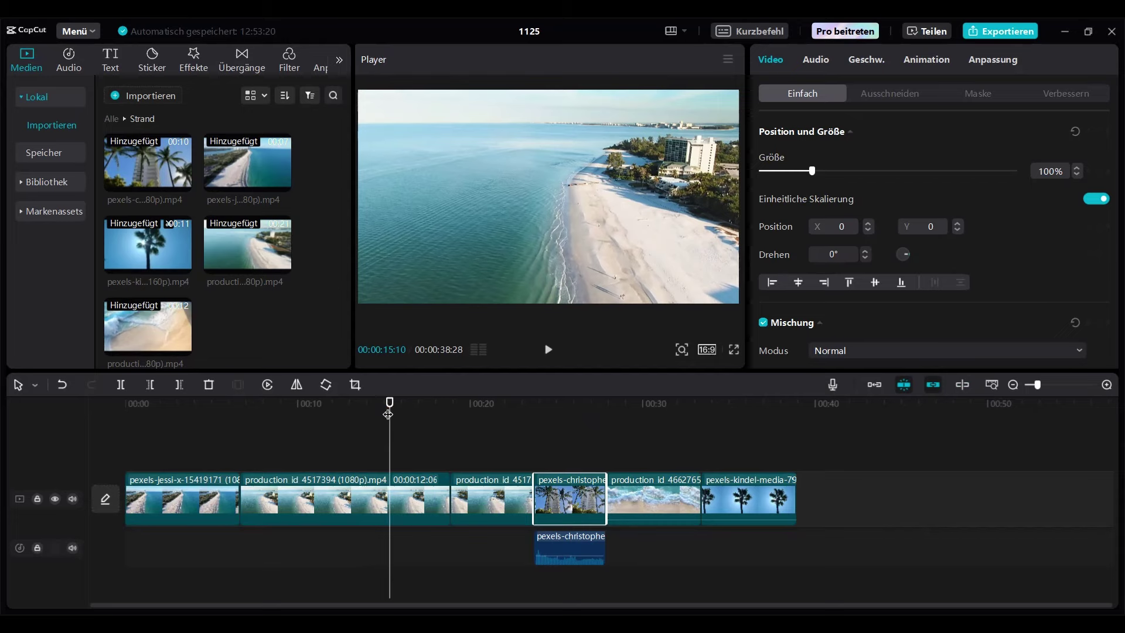
pyautogui.click(492, 406)
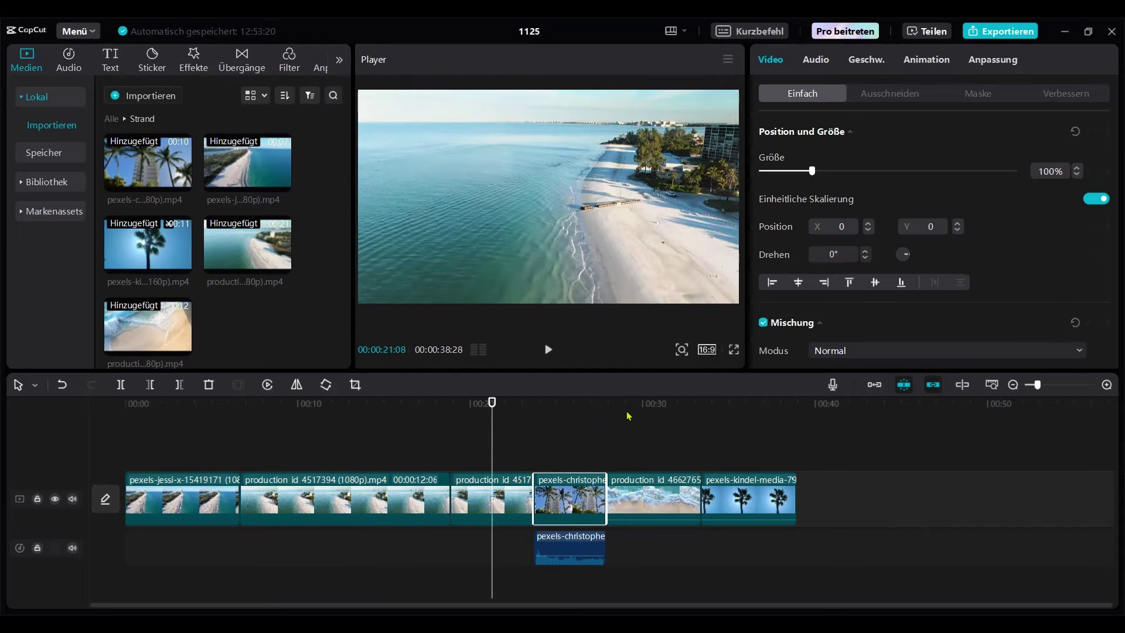
pyautogui.click(648, 415)
pyautogui.click(764, 415)
pyautogui.click(645, 417)
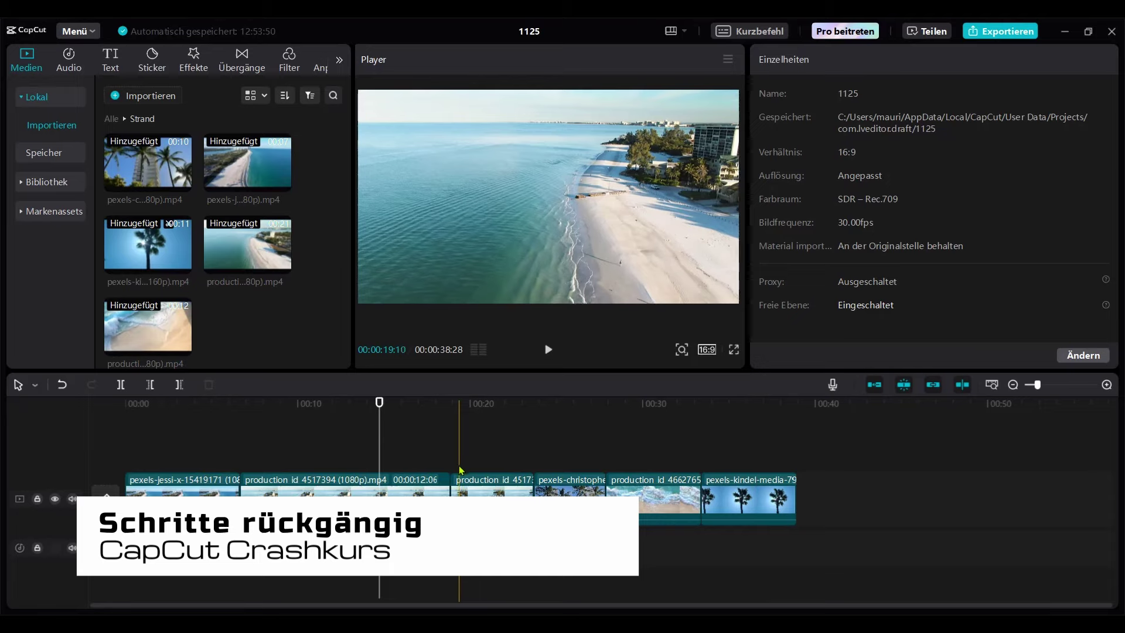
# - Delete the last palm clip and undo the deletion, and repeat both once
pyautogui.click(759, 480)
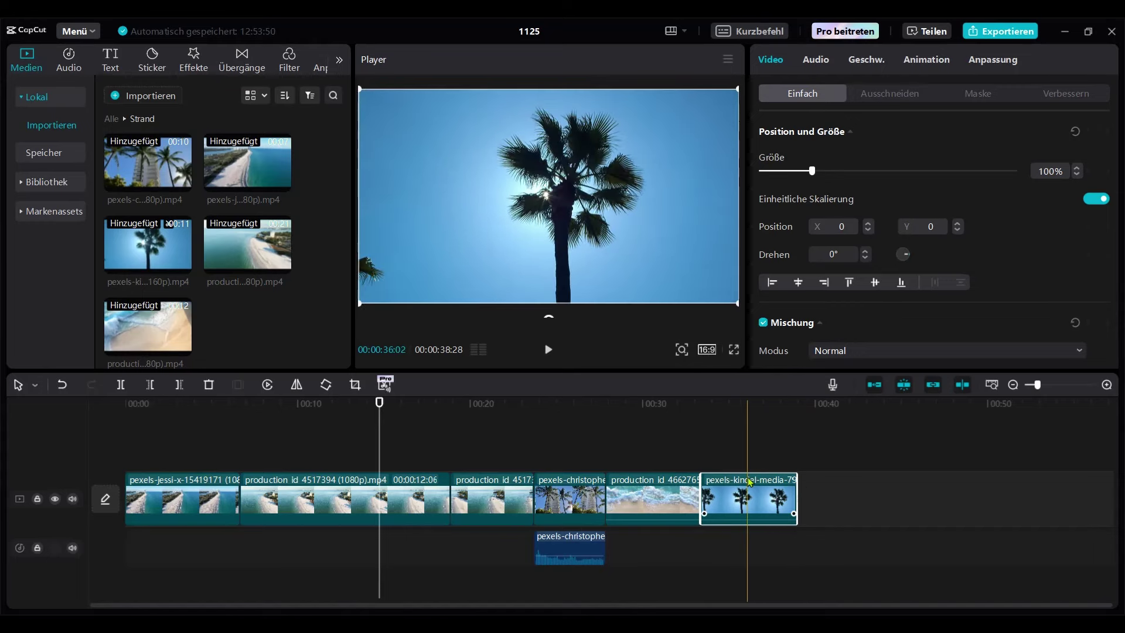
pyautogui.press('Delete')
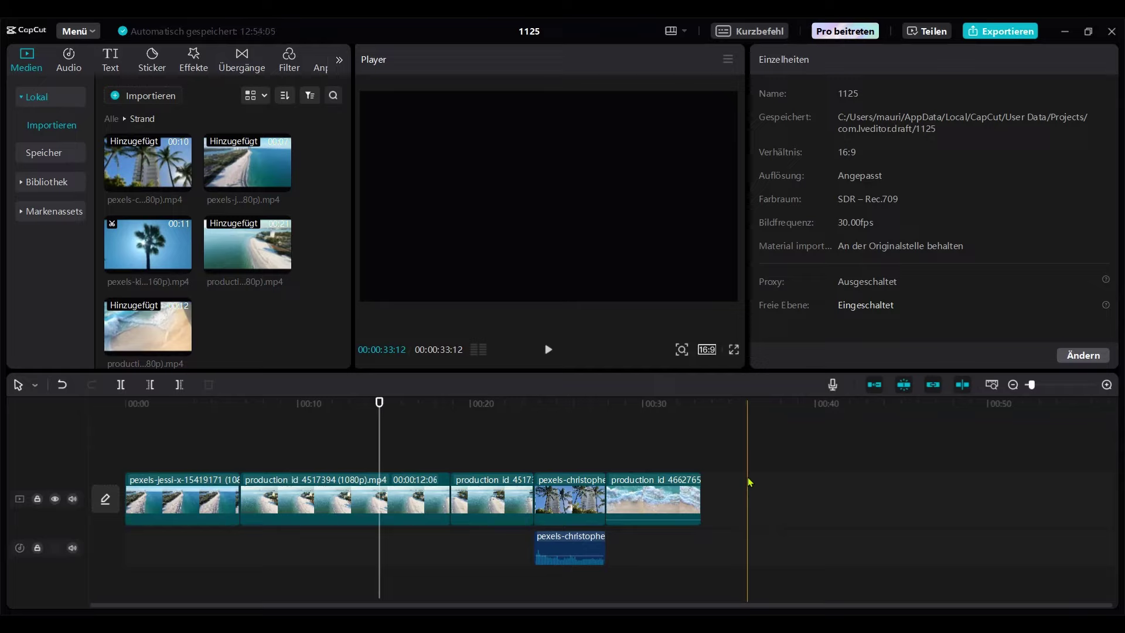
pyautogui.moveTo(750, 482); pyautogui.dragTo(749, 482)
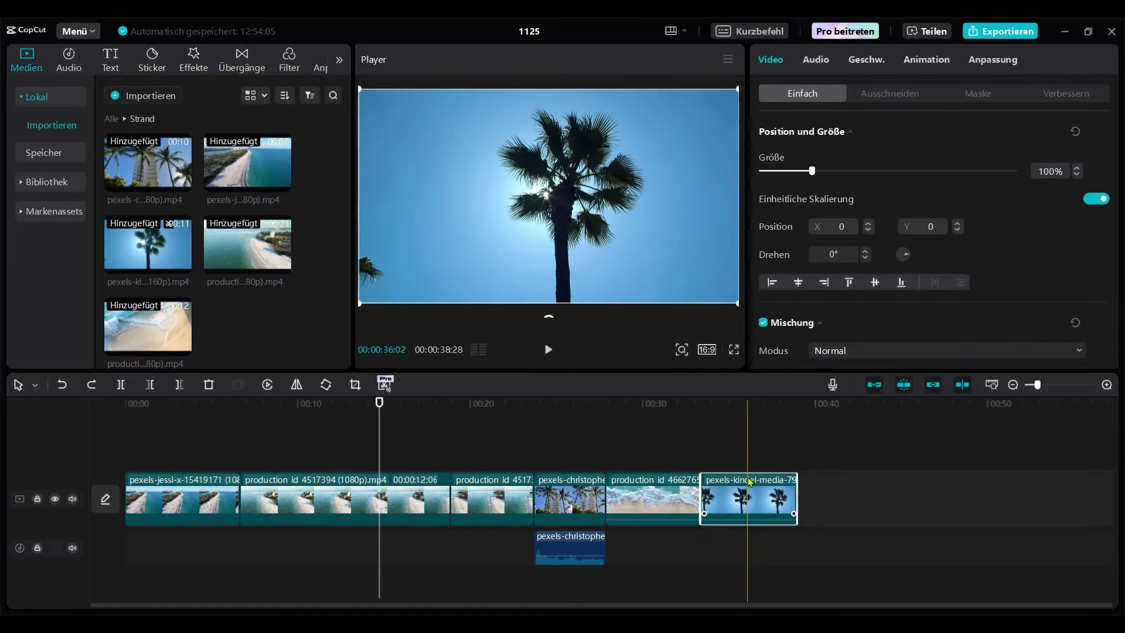
pyautogui.press('Delete')
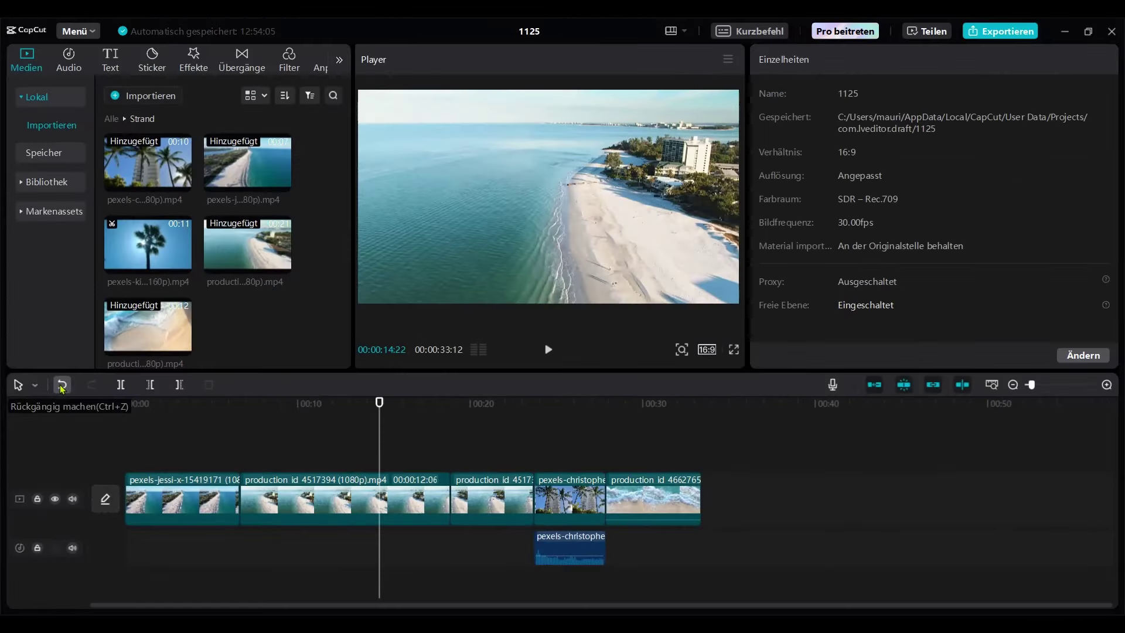
pyautogui.click(62, 385)
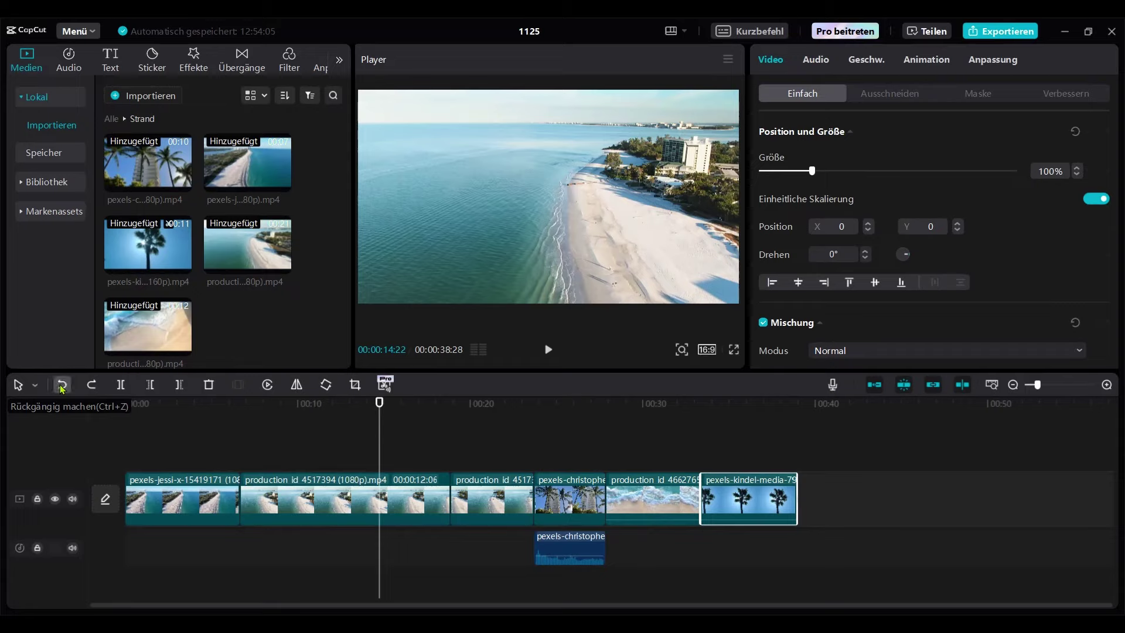
# - Redo the deletion of the last palm clip and undo it, two times in a row
pyautogui.click(93, 386)
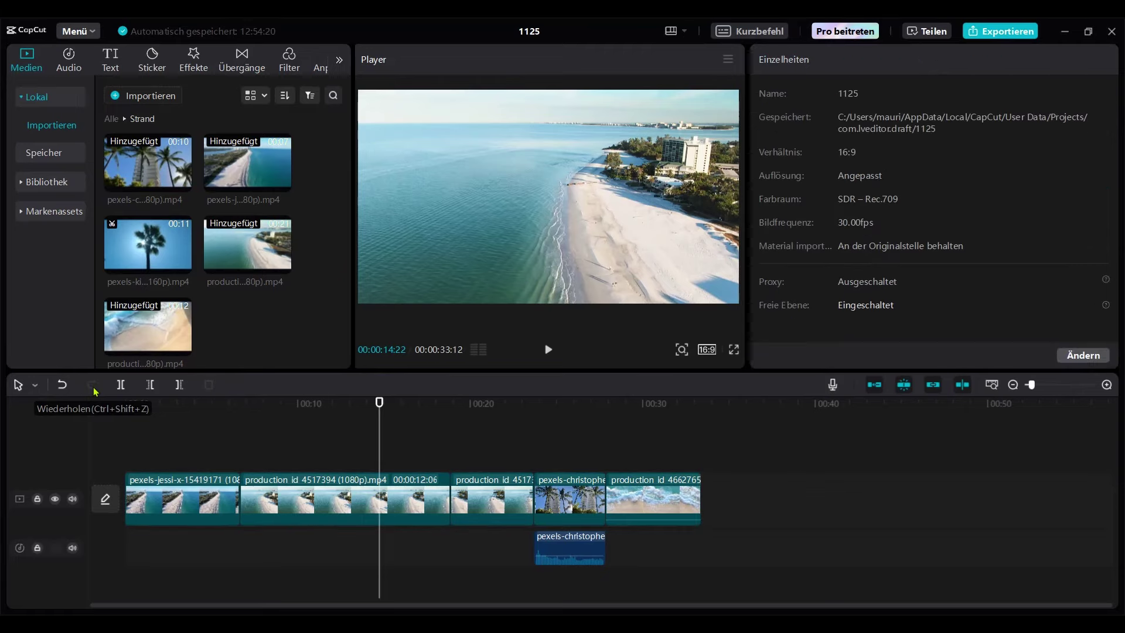
pyautogui.click(63, 384)
pyautogui.click(88, 387)
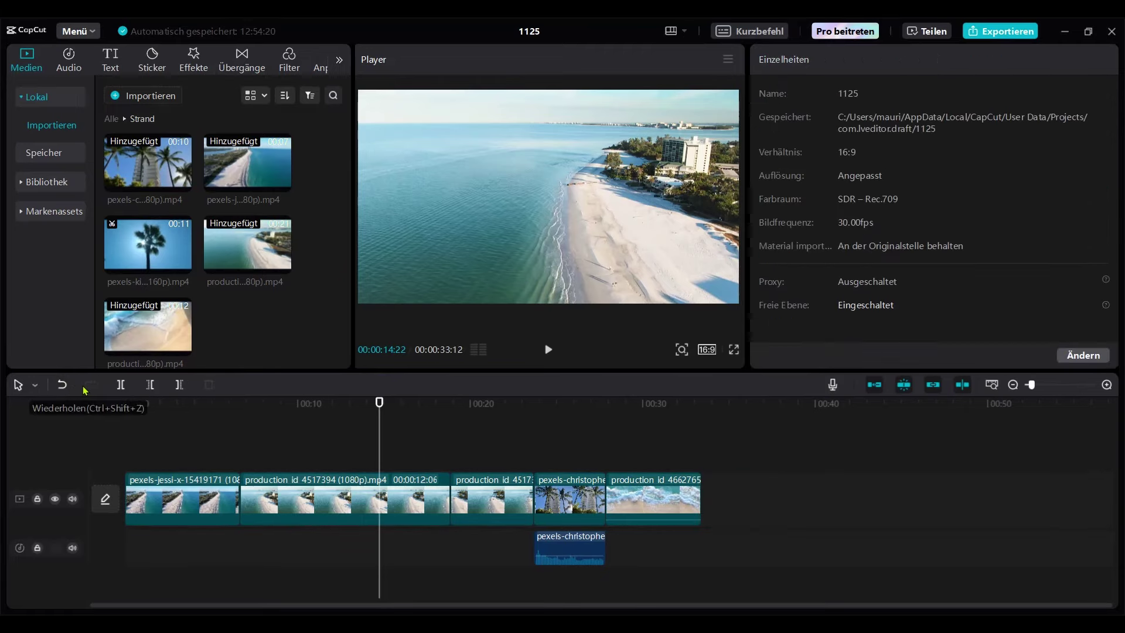
pyautogui.click(63, 384)
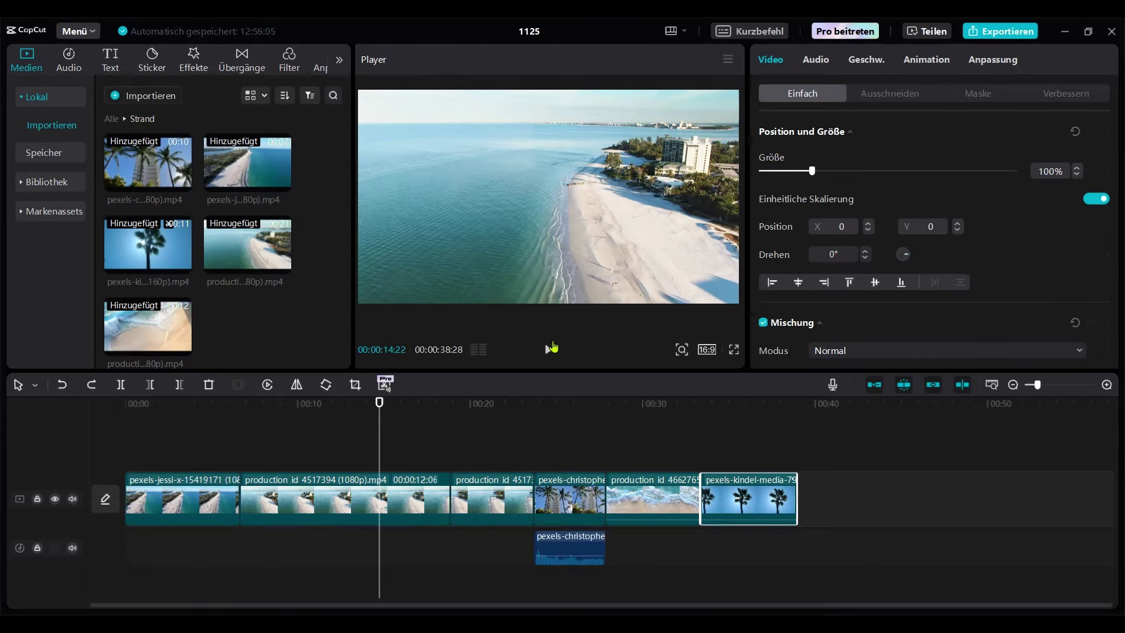
# - Play and pause the second beach clip in the player, starting from 00:00:09:00
pyautogui.moveTo(379, 417); pyautogui.dragTo(278, 406)
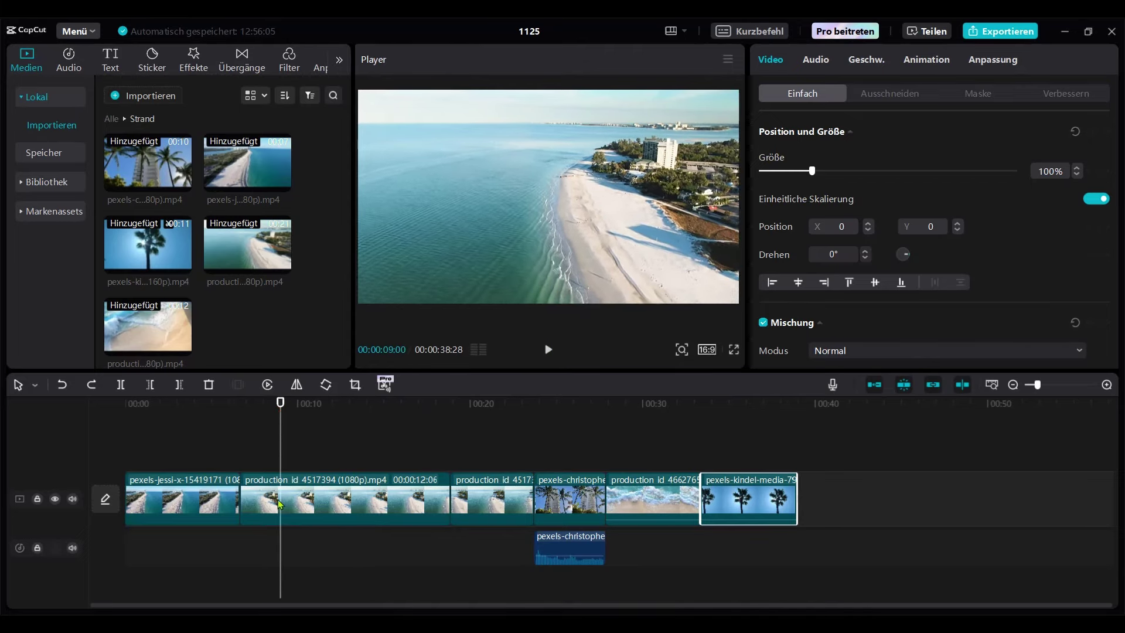
pyautogui.click(549, 350)
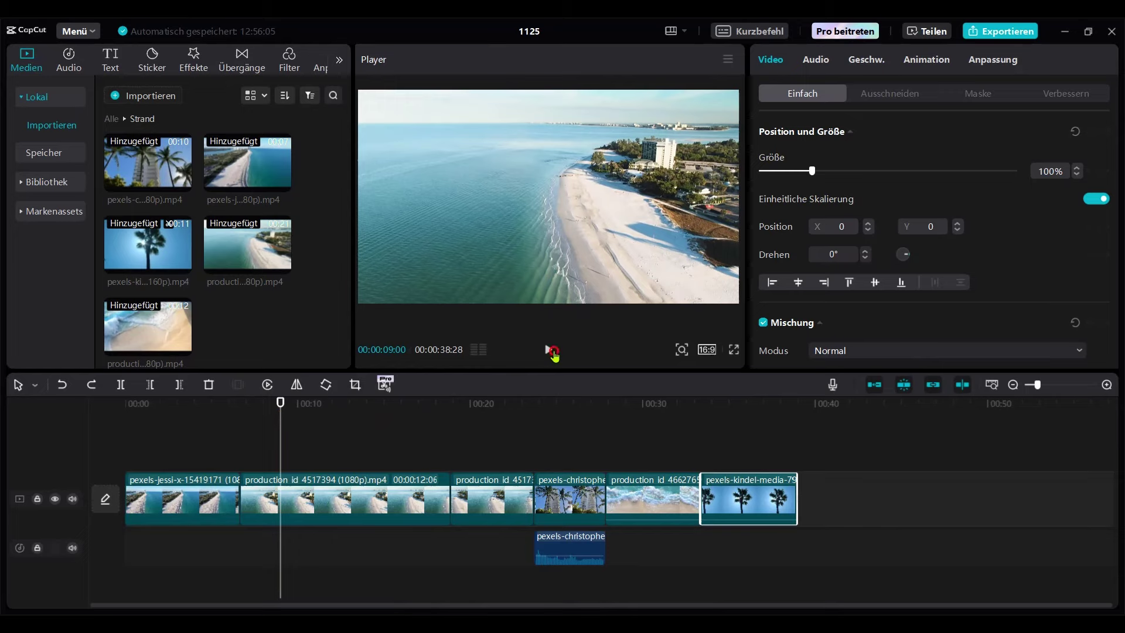
pyautogui.click(549, 351)
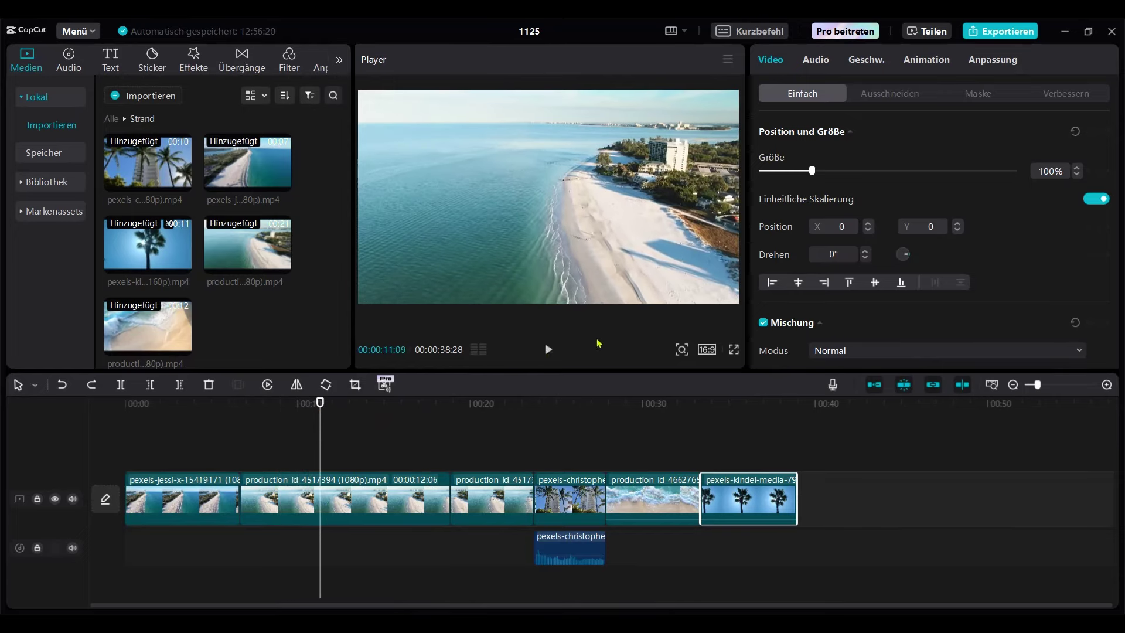
pyautogui.press('space')
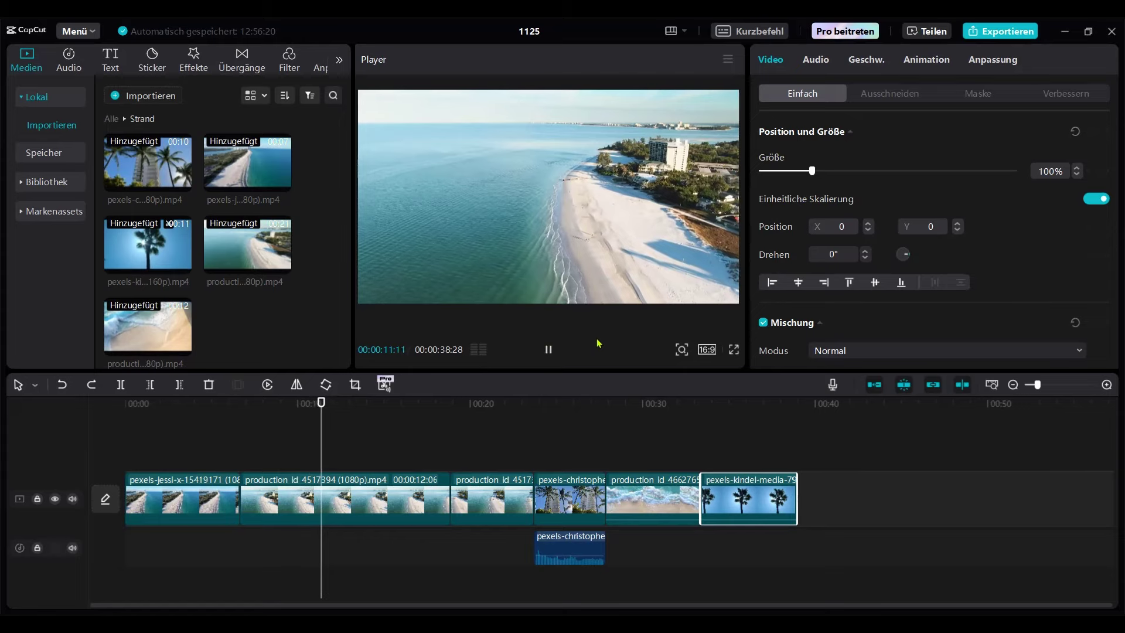
pyautogui.press('space')
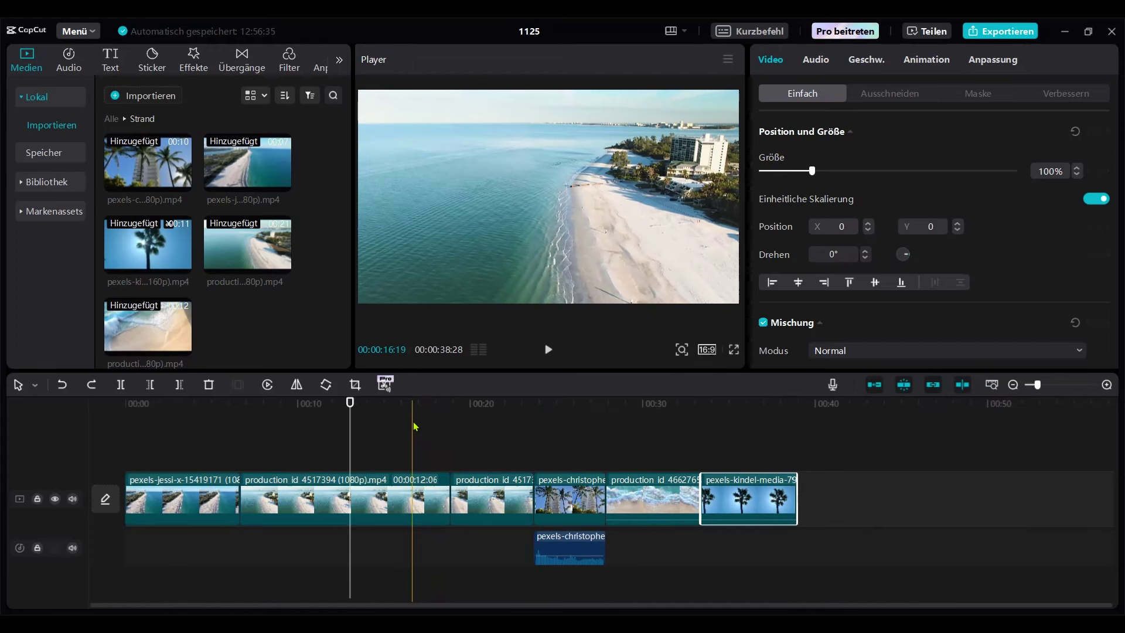
# - Play back part of the first beach clip from about 4 s, pause it, and scrub along the following footage
pyautogui.click(195, 415)
pyautogui.press('space')
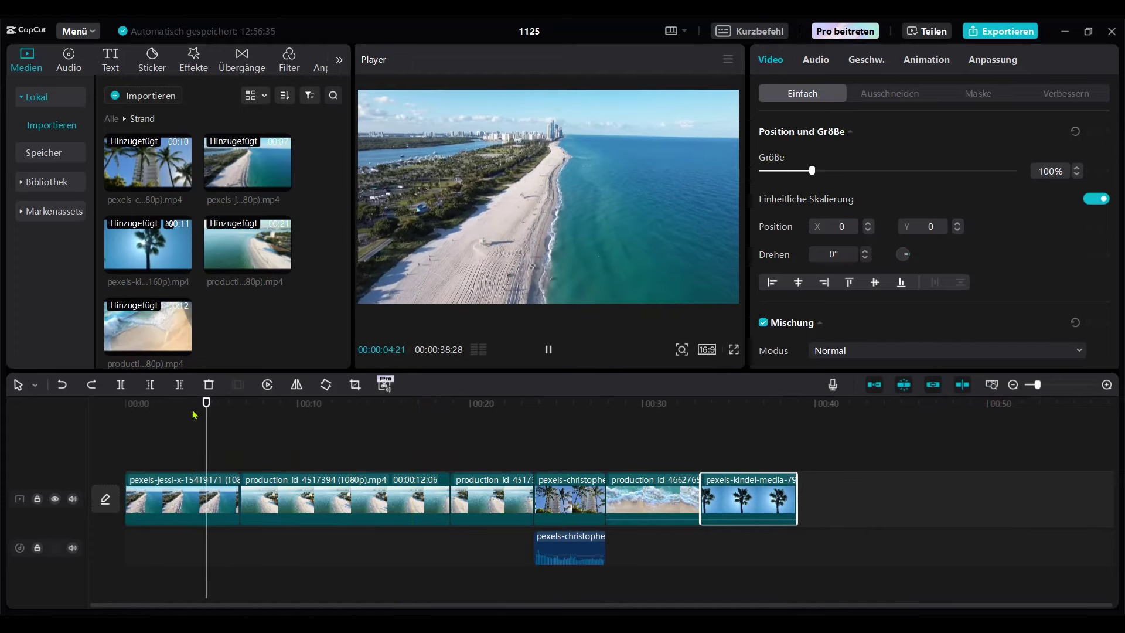
pyautogui.press('space')
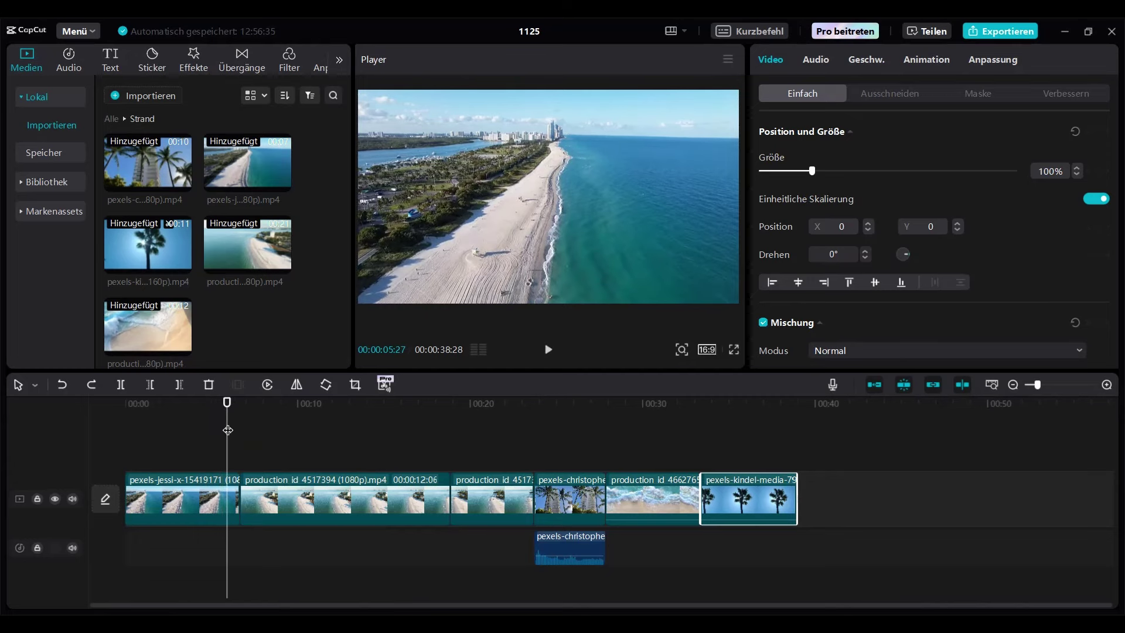
pyautogui.moveTo(227, 419); pyautogui.dragTo(367, 437)
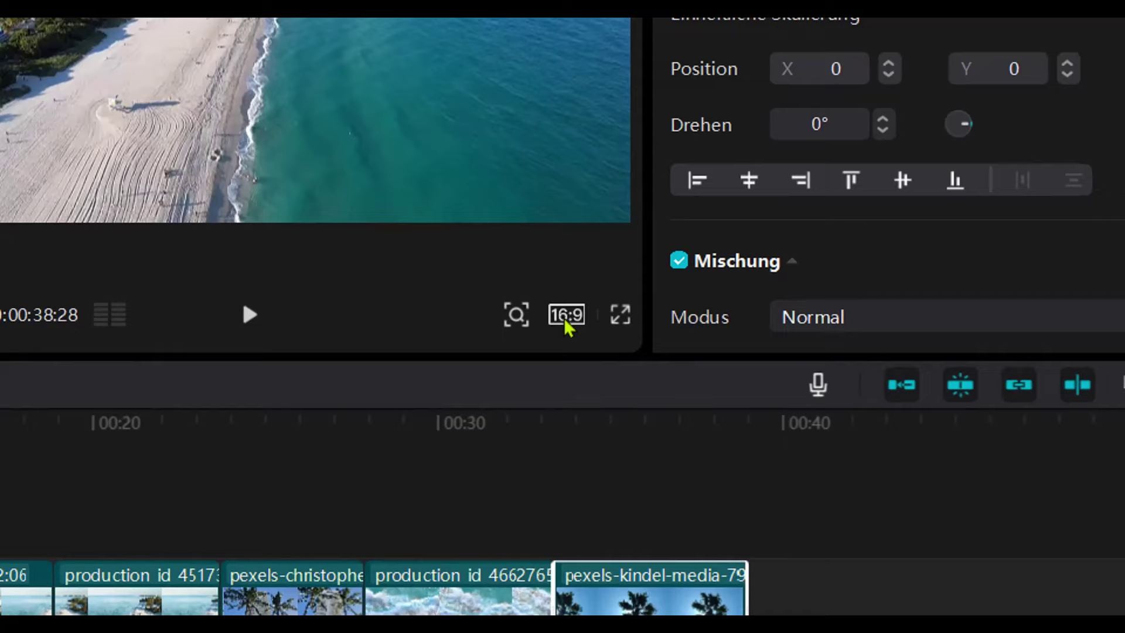
# - Try the 9:16 aspect ratio for the project, check a beach frame in it, and return the ratio to 16:9
pyautogui.click(707, 351)
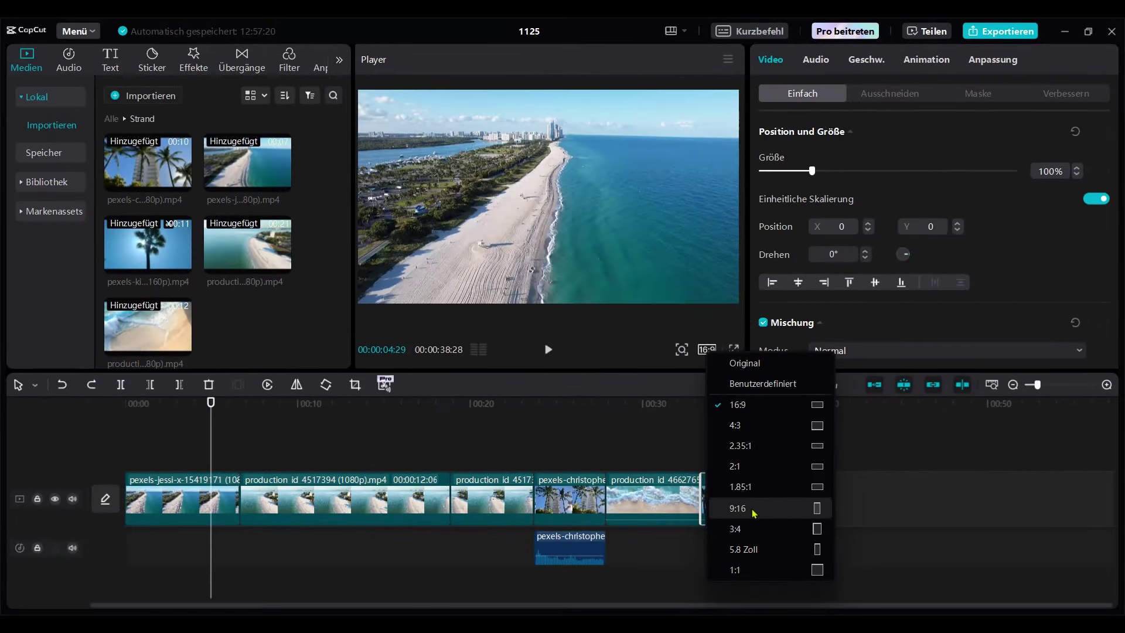
pyautogui.click(738, 508)
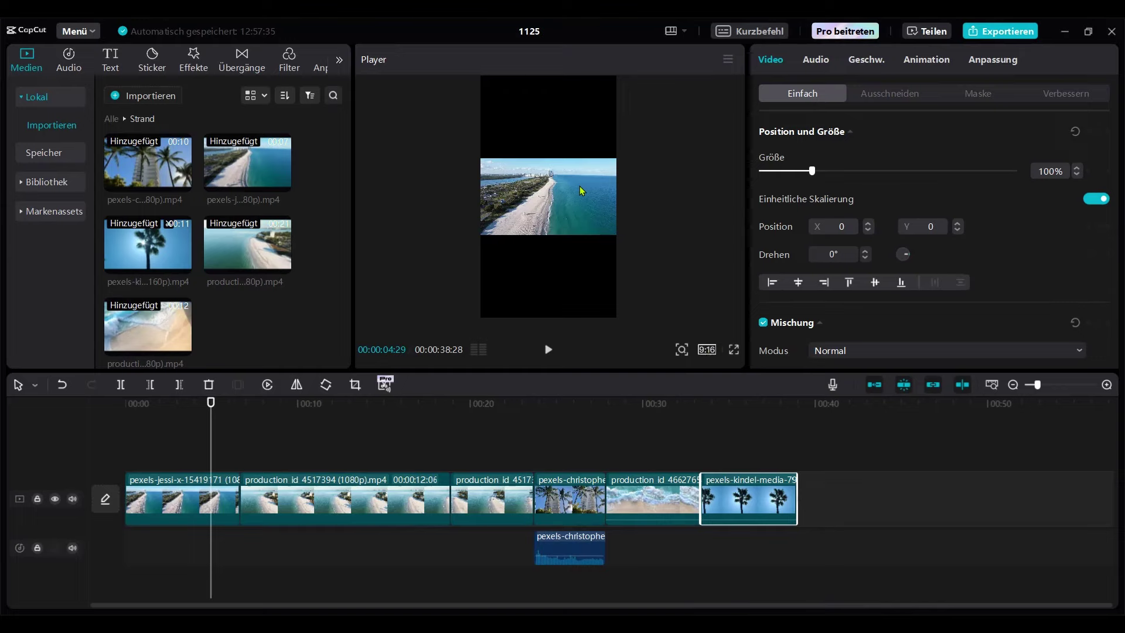
pyautogui.click(452, 432)
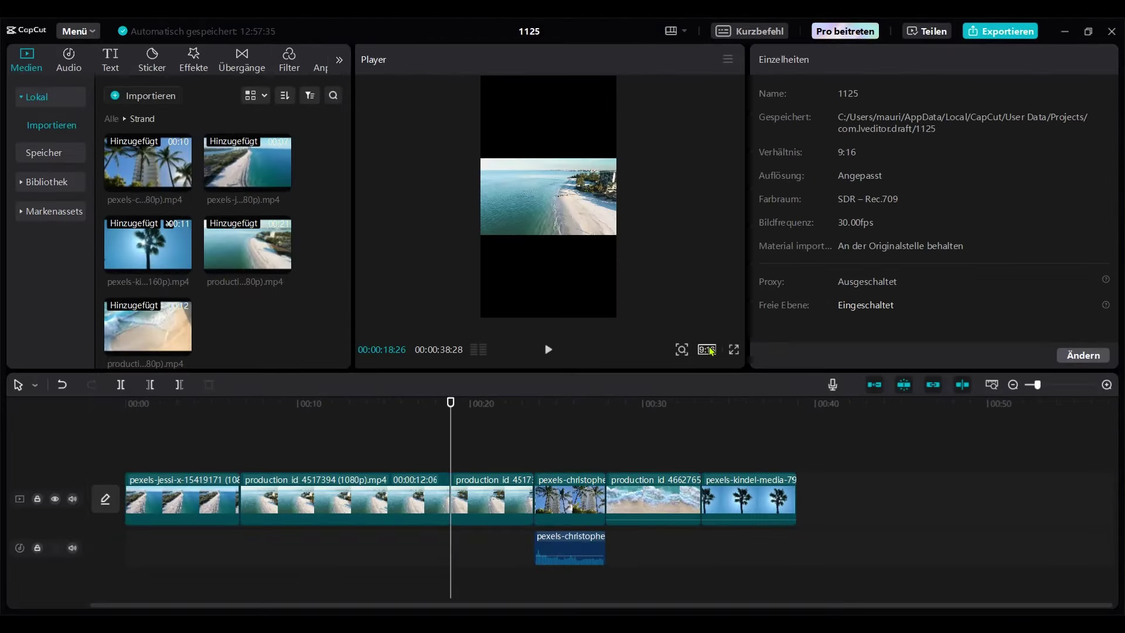
pyautogui.click(712, 350)
pyautogui.click(741, 400)
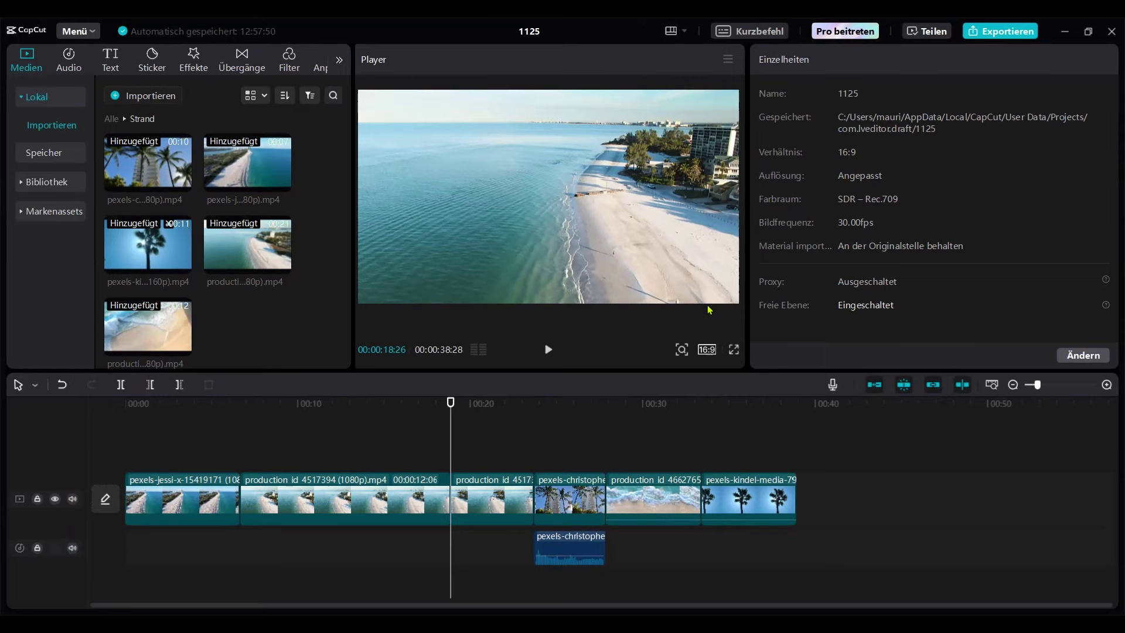
# - View the current beach frame in full screen and return to the editor
pyautogui.click(734, 350)
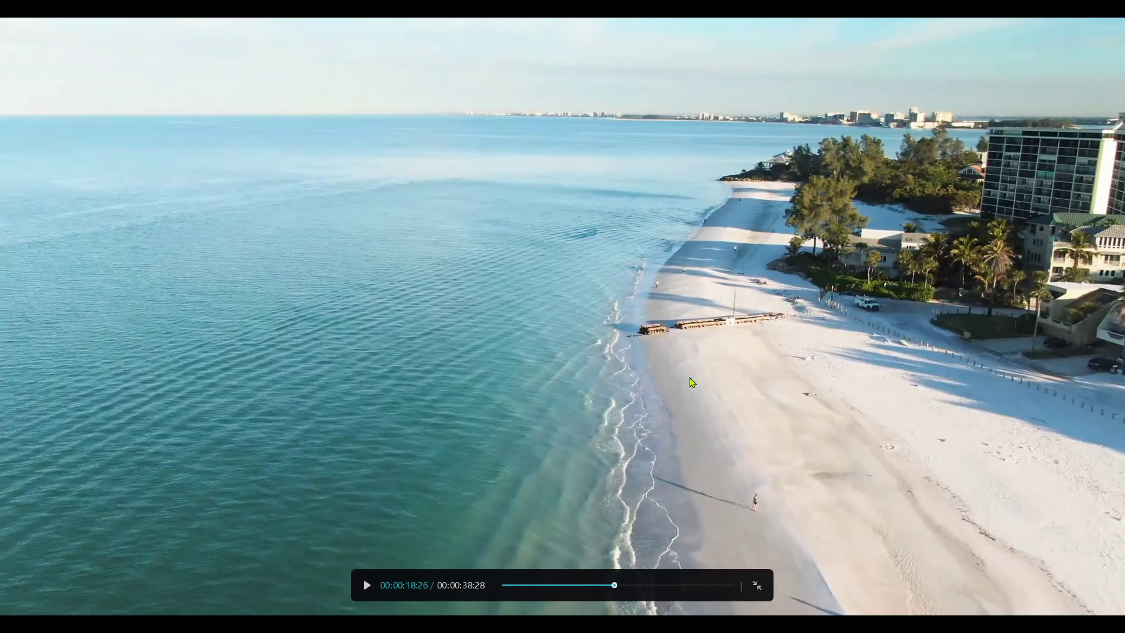
pyautogui.click(756, 587)
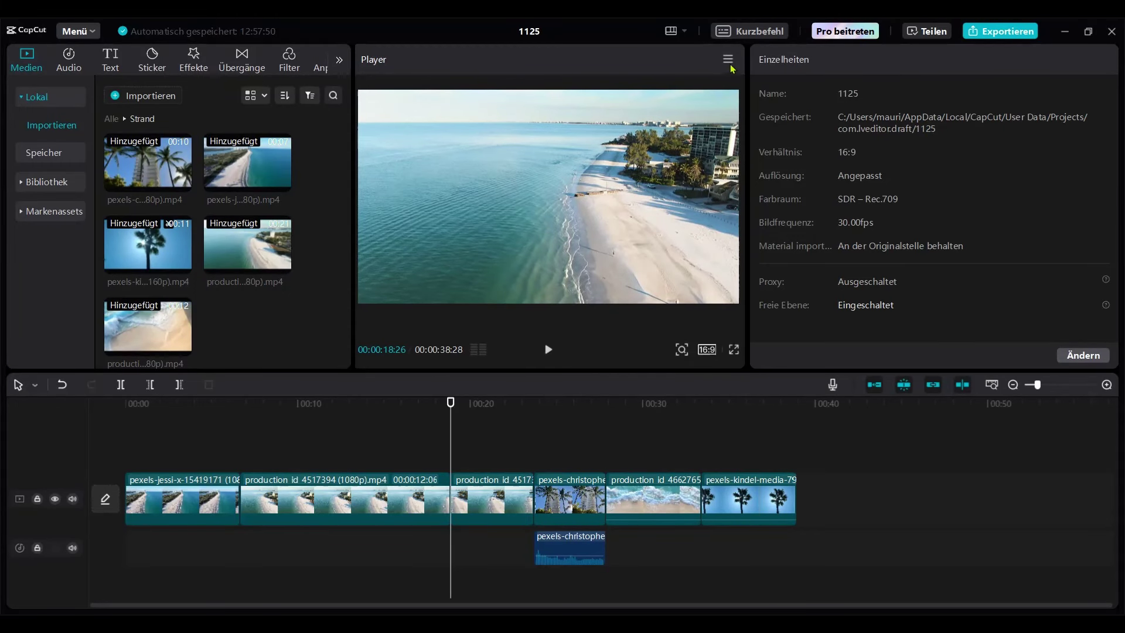
# - Look at the player's preview quality choices, Leistungspriorität and Qualität hat Priorität, without changing the setting
pyautogui.click(731, 68)
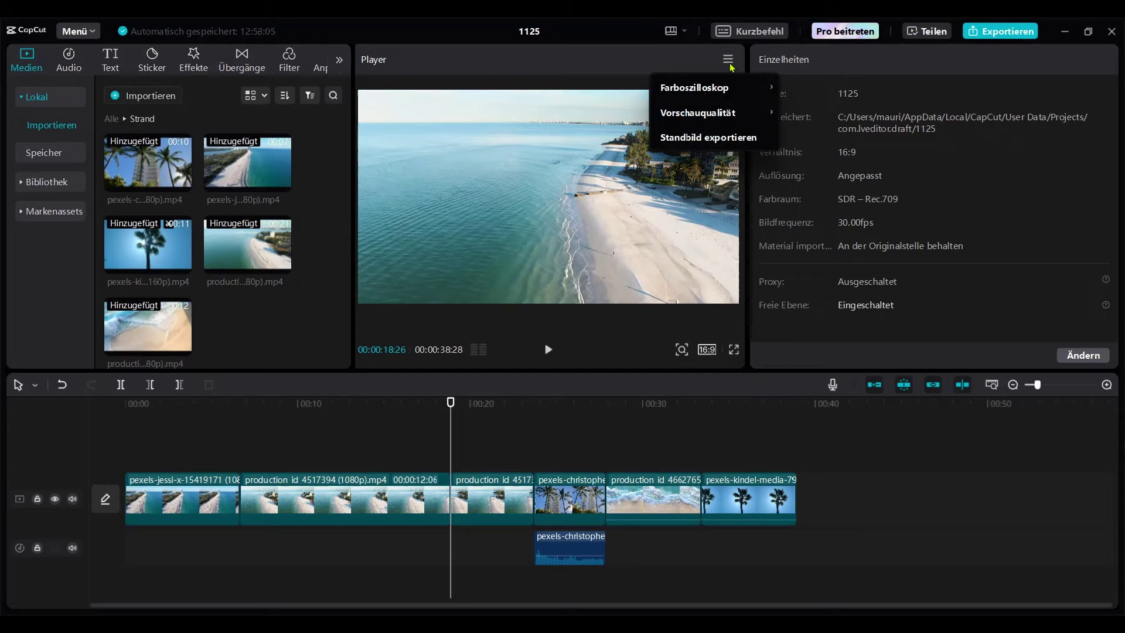
pyautogui.moveTo(740, 113)
pyautogui.moveTo(691, 114)
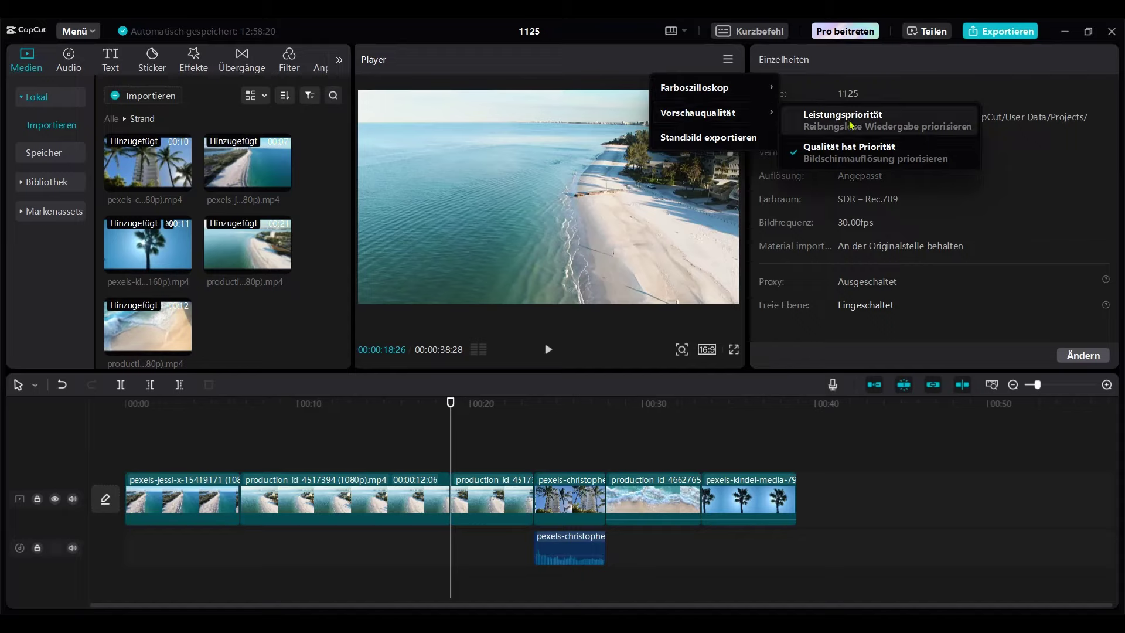
pyautogui.click(728, 61)
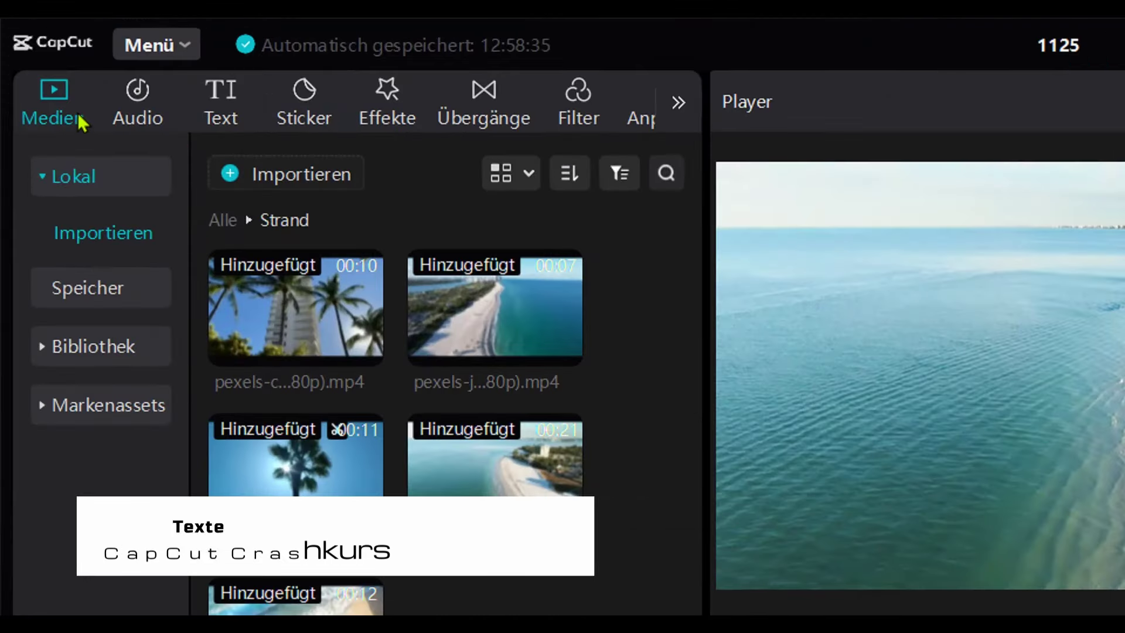
# - Browse the text template categories, including Nachricht, Notation, Soziale Netzwerke and Unteres Drittel, ending in the Titel category
pyautogui.click(223, 120)
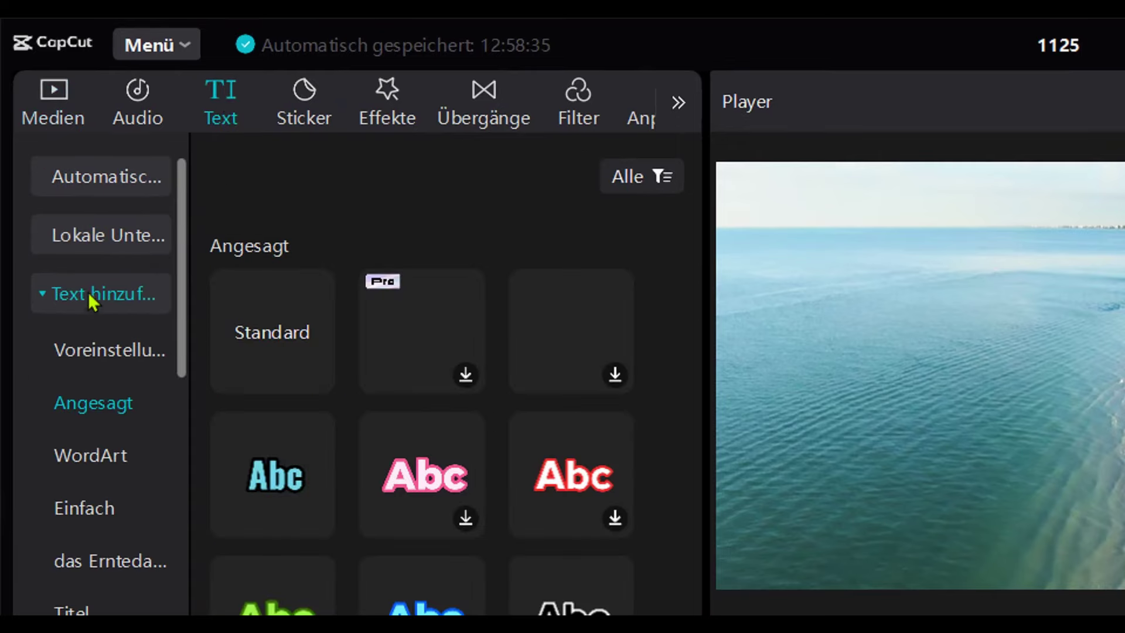
pyautogui.click(50, 302)
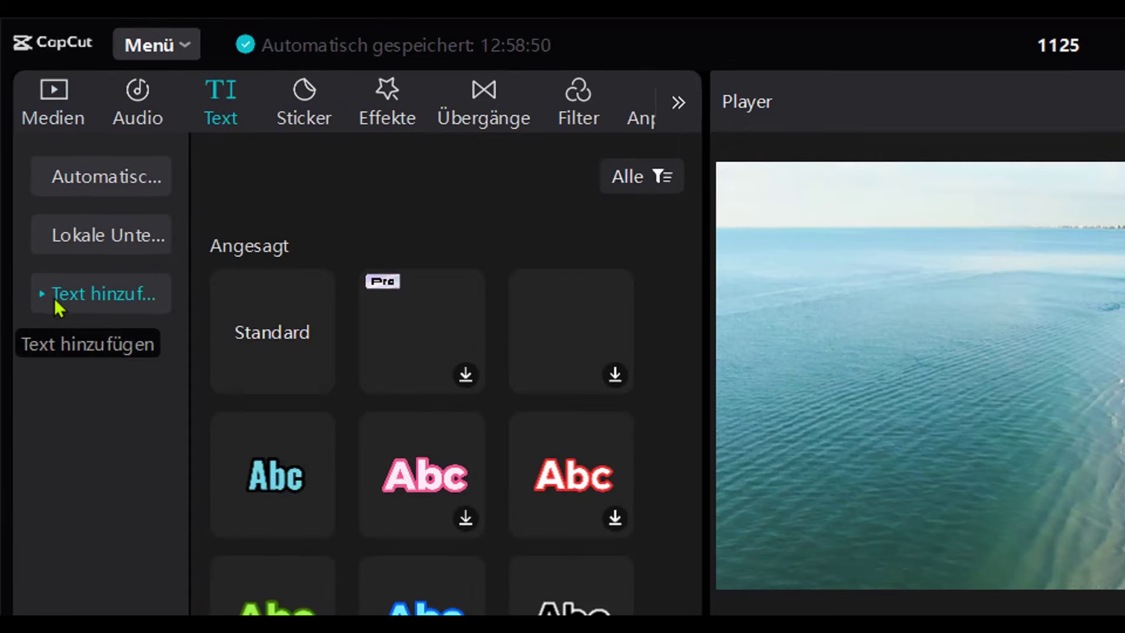
pyautogui.click(46, 298)
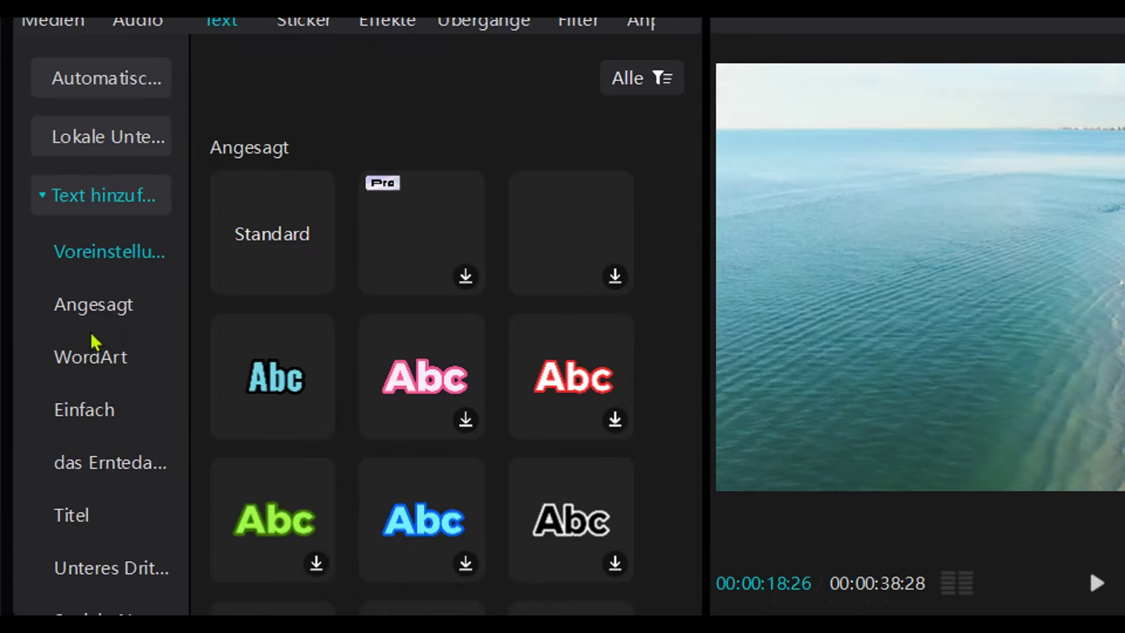
pyautogui.scroll(-5, 87, 416)
pyautogui.click(93, 469)
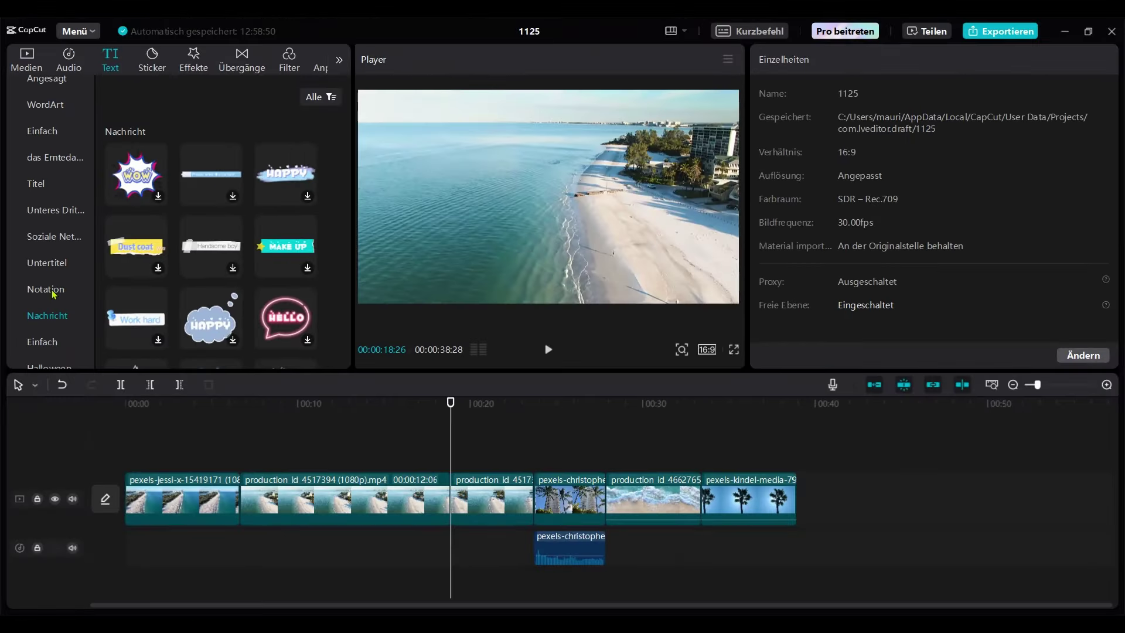
pyautogui.click(100, 412)
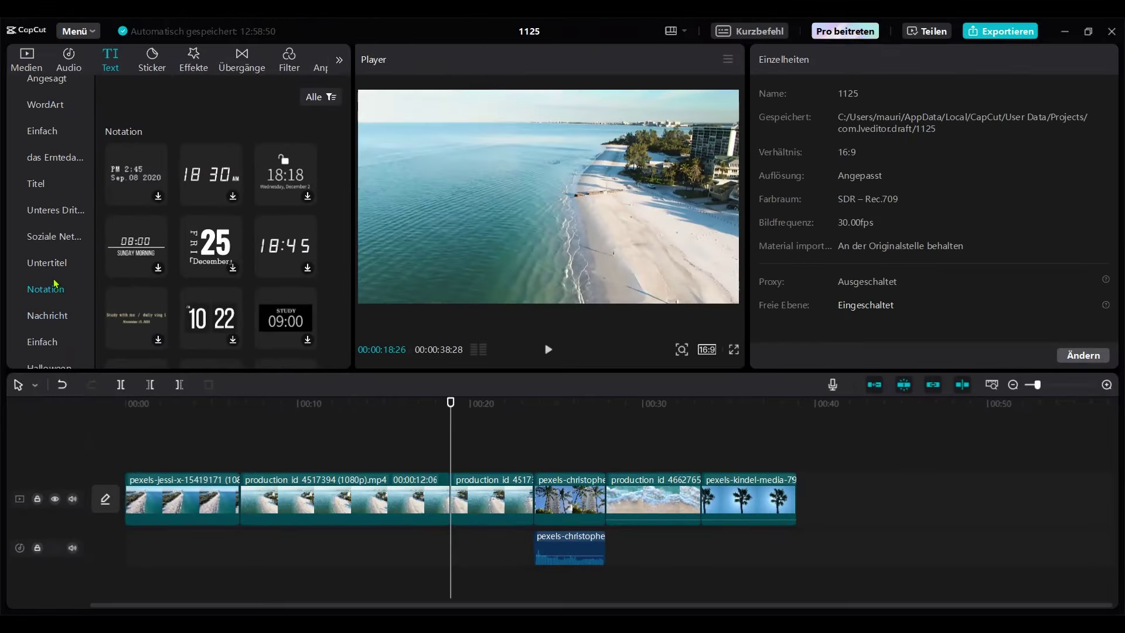
pyautogui.click(106, 360)
pyautogui.click(56, 238)
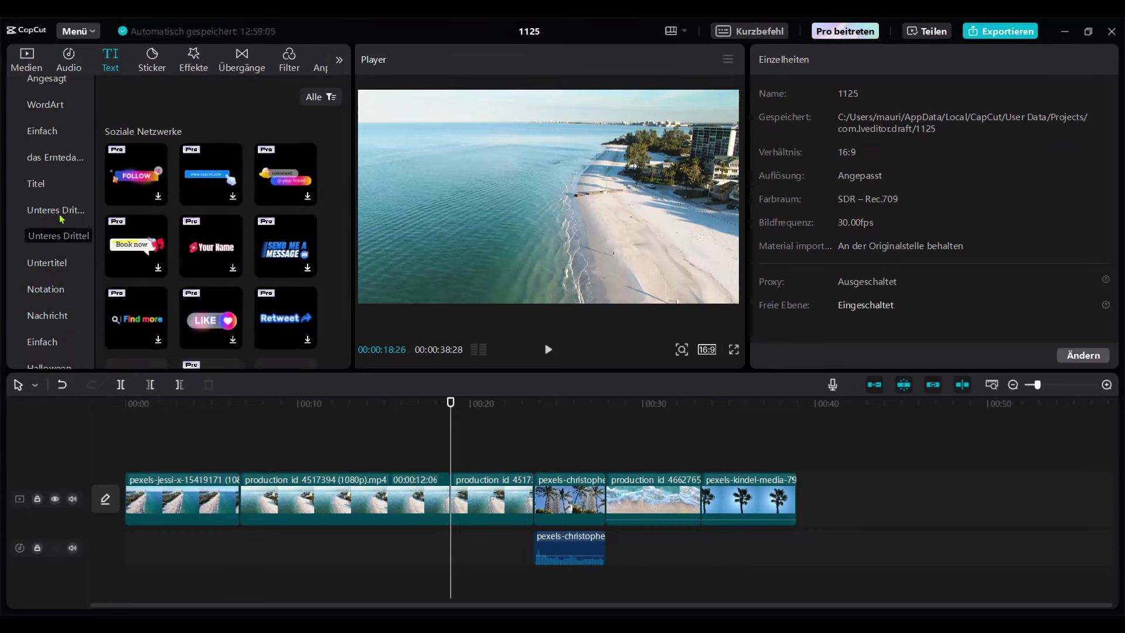
pyautogui.click(61, 212)
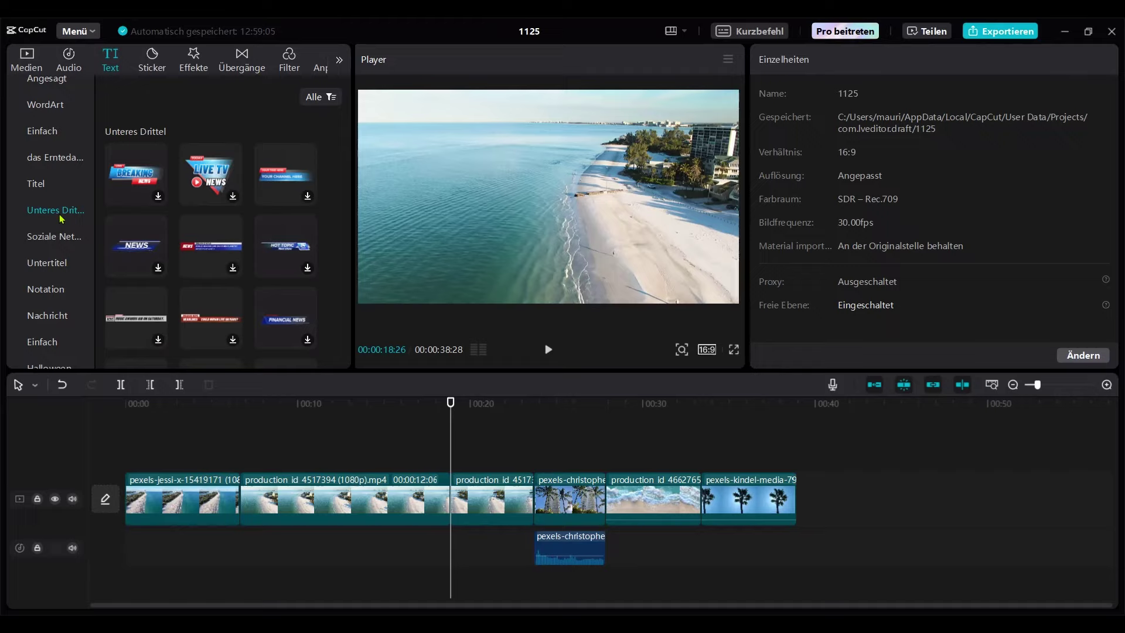
pyautogui.click(48, 291)
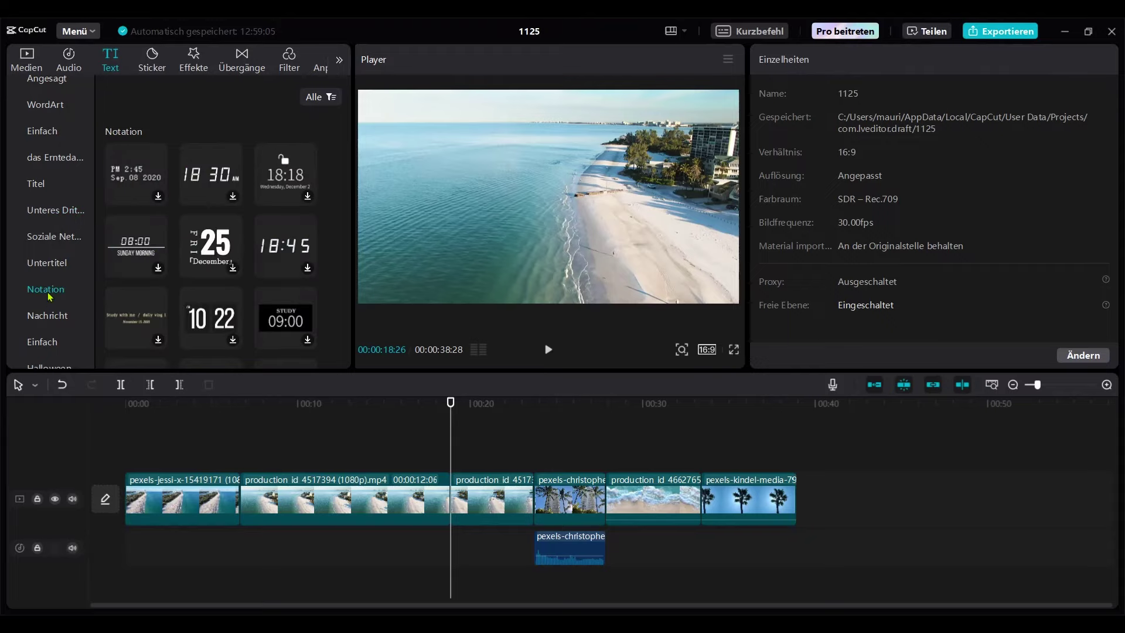
pyautogui.click(36, 184)
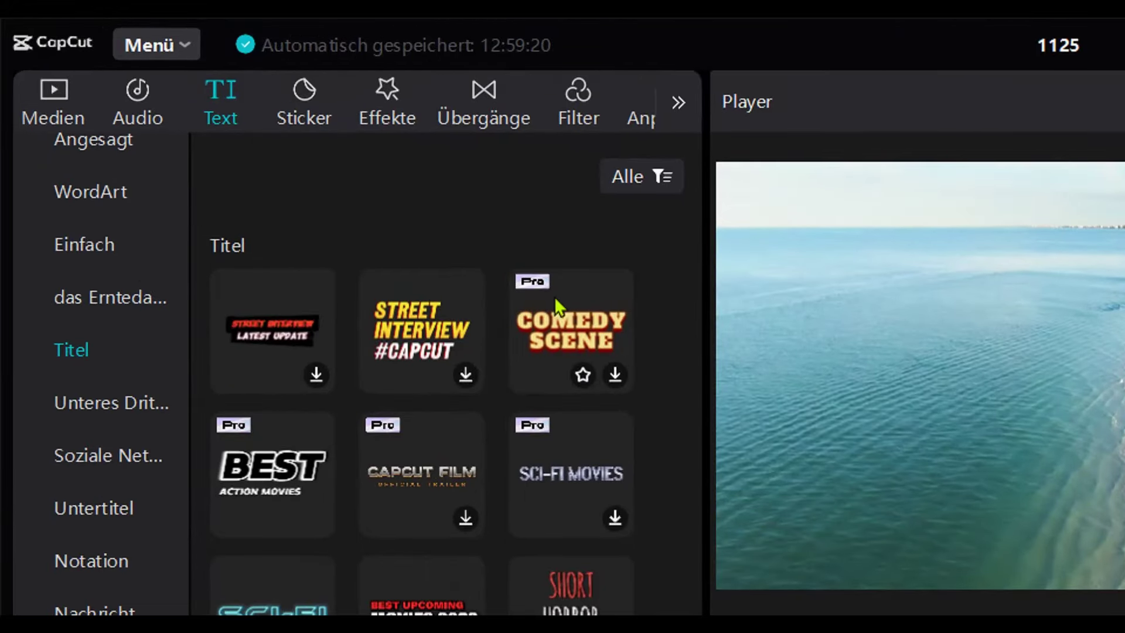
# - Preview the Comedy Scene title, try it on the timeline at about 16 s above the second beach clip, and delete it
pyautogui.click(565, 327)
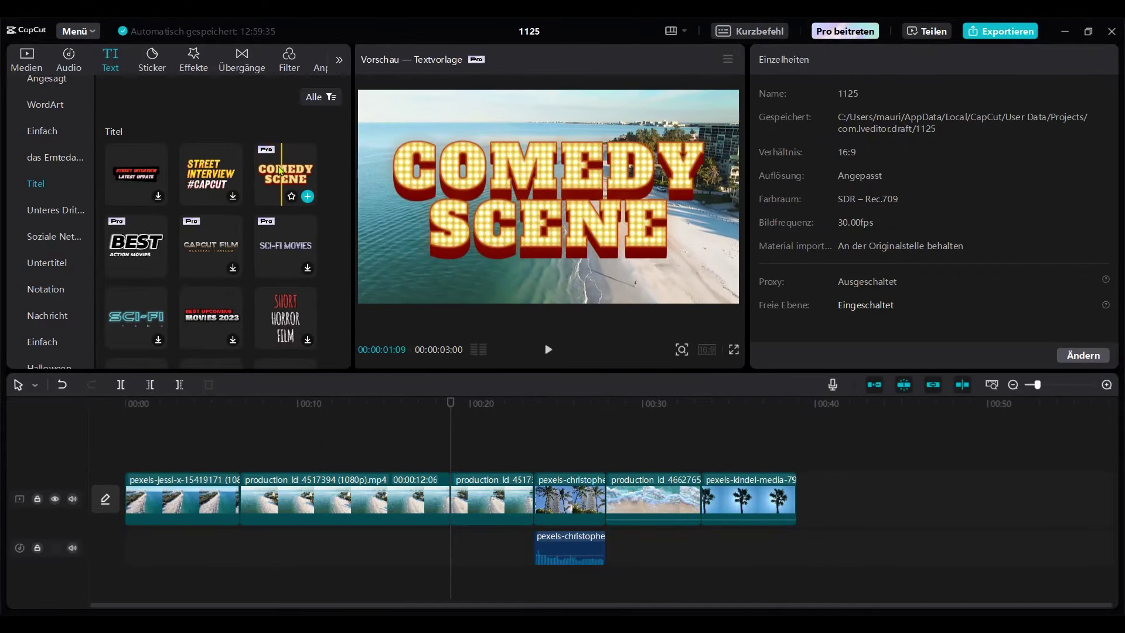
pyautogui.moveTo(279, 167); pyautogui.dragTo(400, 459)
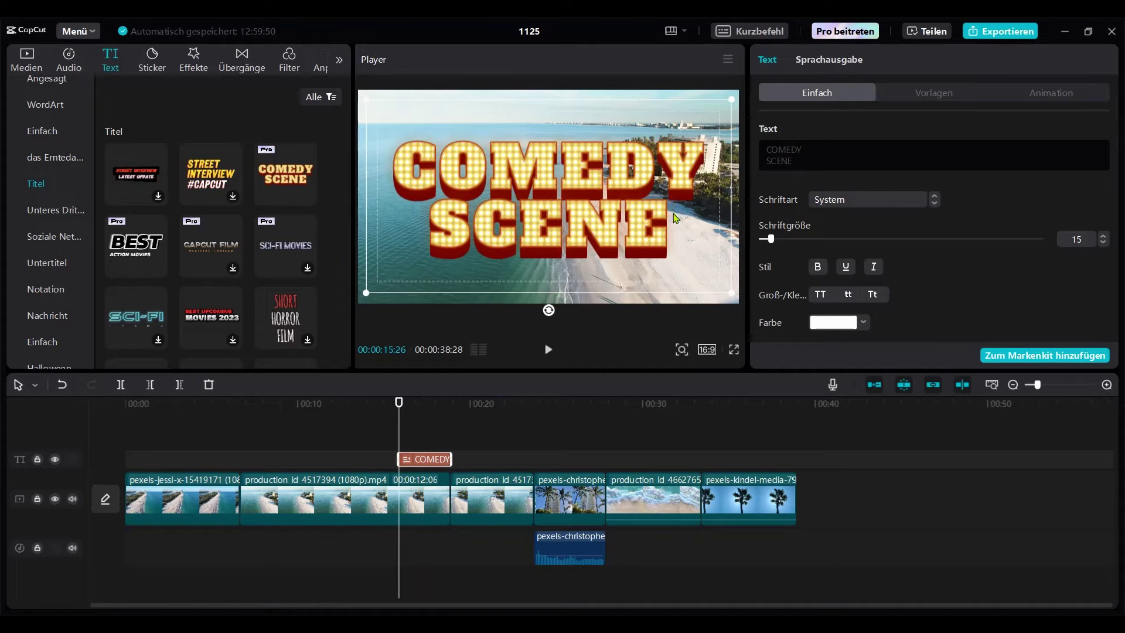
pyautogui.moveTo(302, 201)
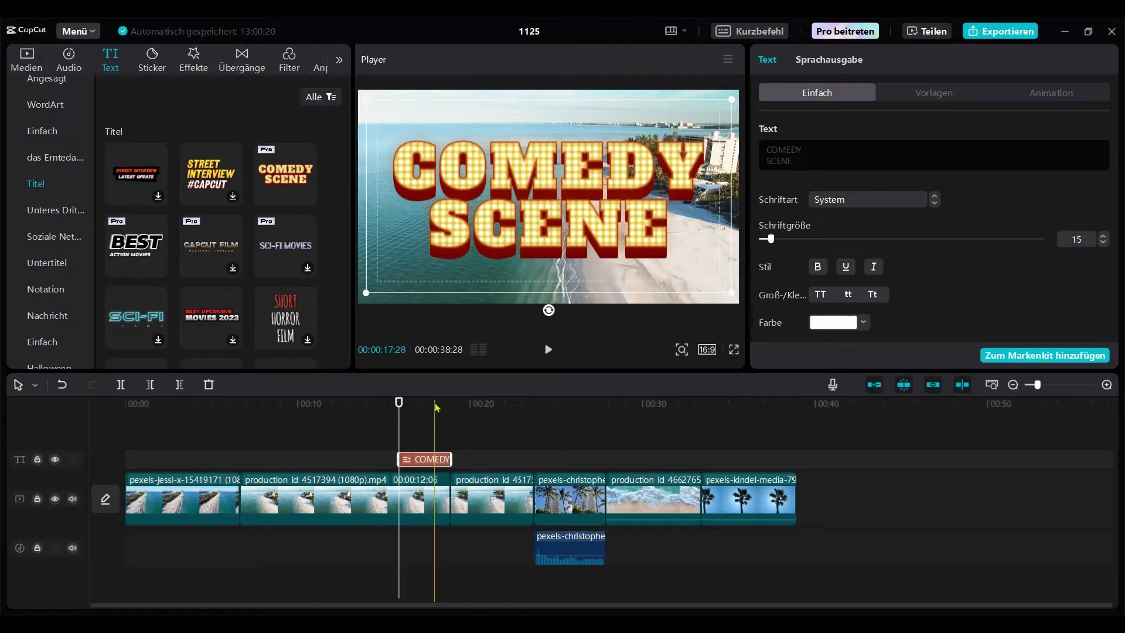
pyautogui.press('Delete')
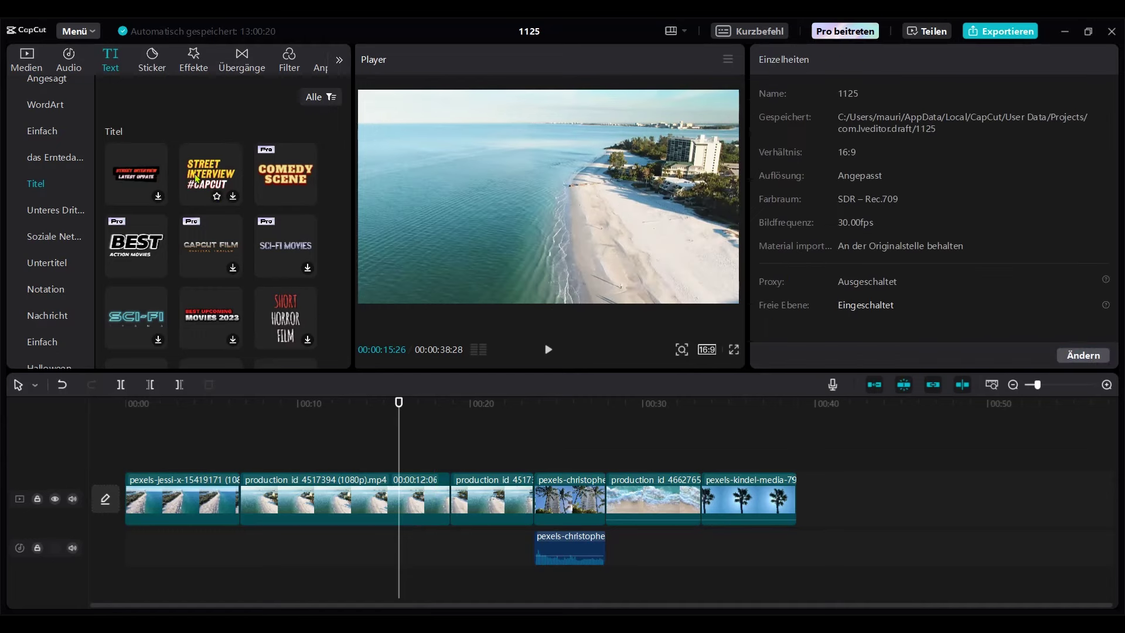
# - Add the Street Interview #CapCut title above the second beach clip, extending from that clip's start to about 17 s
pyautogui.moveTo(216, 171); pyautogui.dragTo(321, 462)
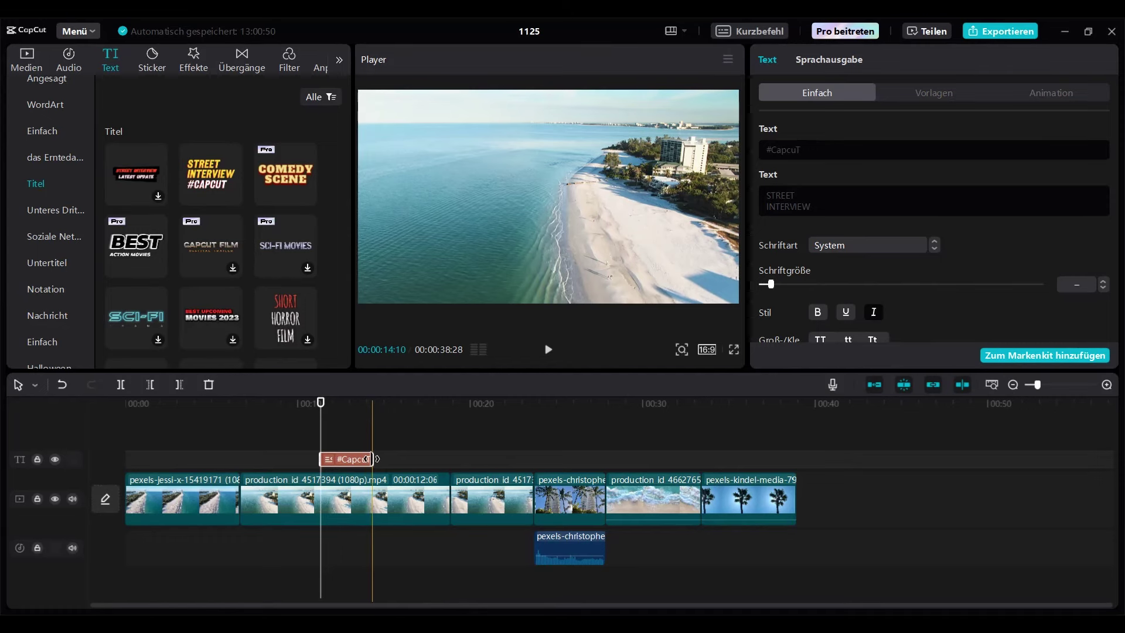
pyautogui.moveTo(368, 459)
pyautogui.mouseDown()
pyautogui.moveTo(502, 459)
pyautogui.moveTo(386, 463)
pyautogui.mouseUp()
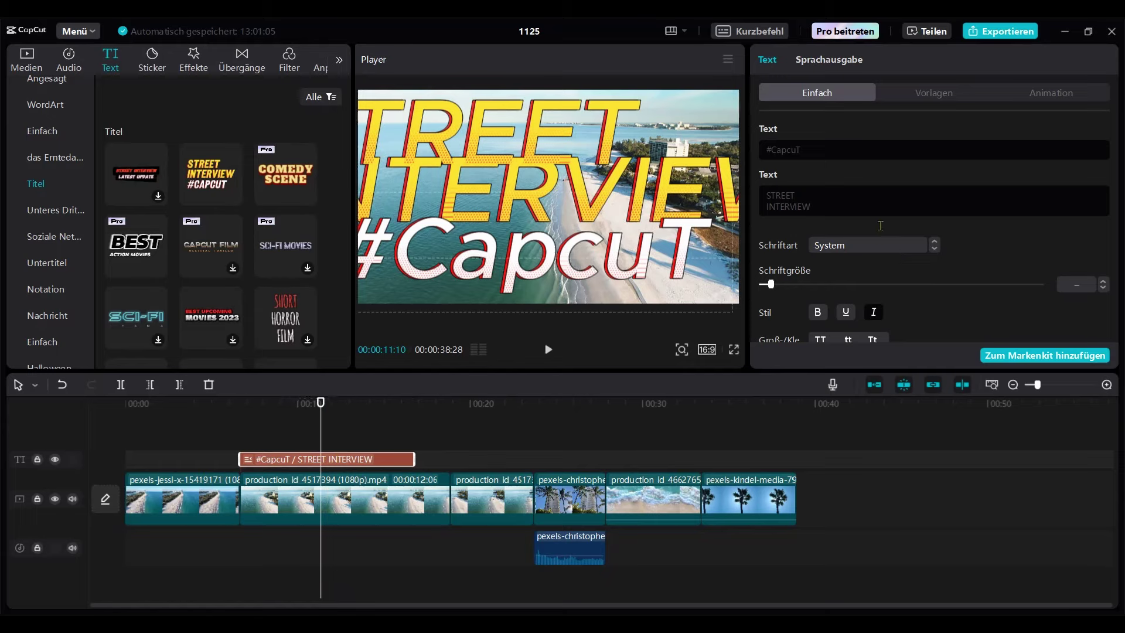
# - Clear the title's #CapcuT line and replace its STREET INTERVIEW text with "Summer"
pyautogui.moveTo(820, 147); pyautogui.dragTo(764, 147)
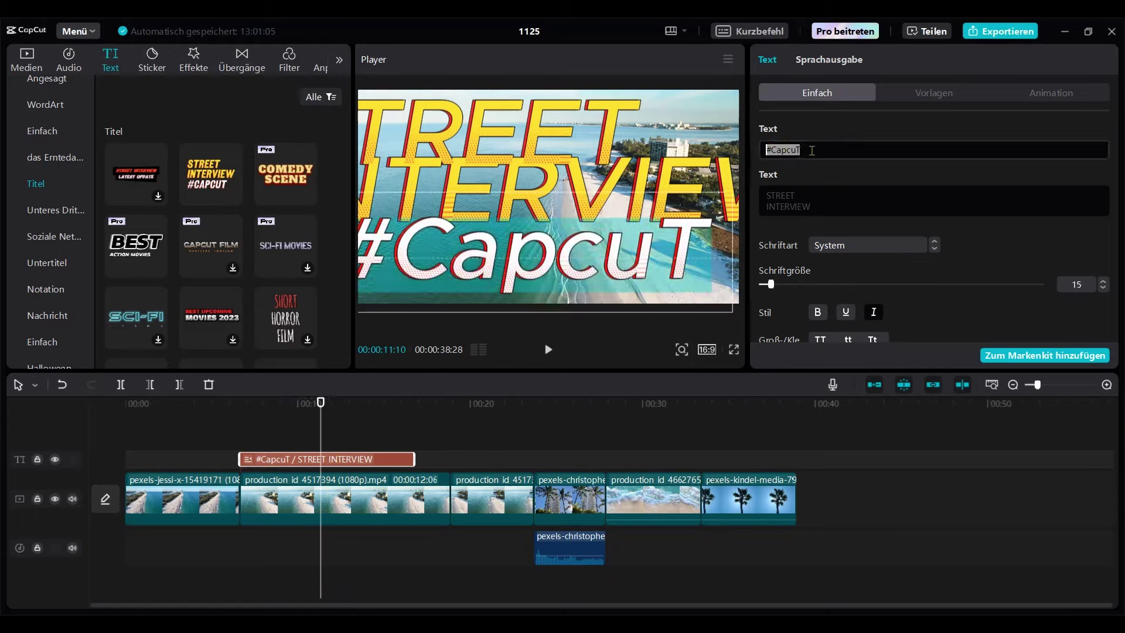
pyautogui.press('BackSpace')
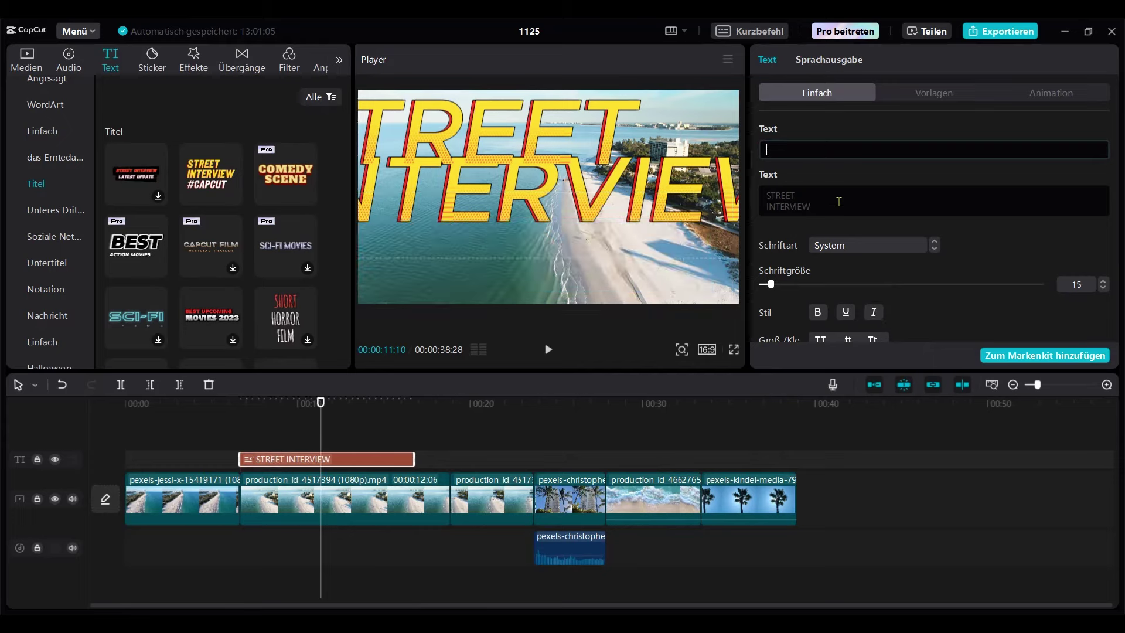
pyautogui.moveTo(839, 201); pyautogui.dragTo(773, 179)
pyautogui.hotkey('ctrl', 'a')
pyautogui.write('Summer')
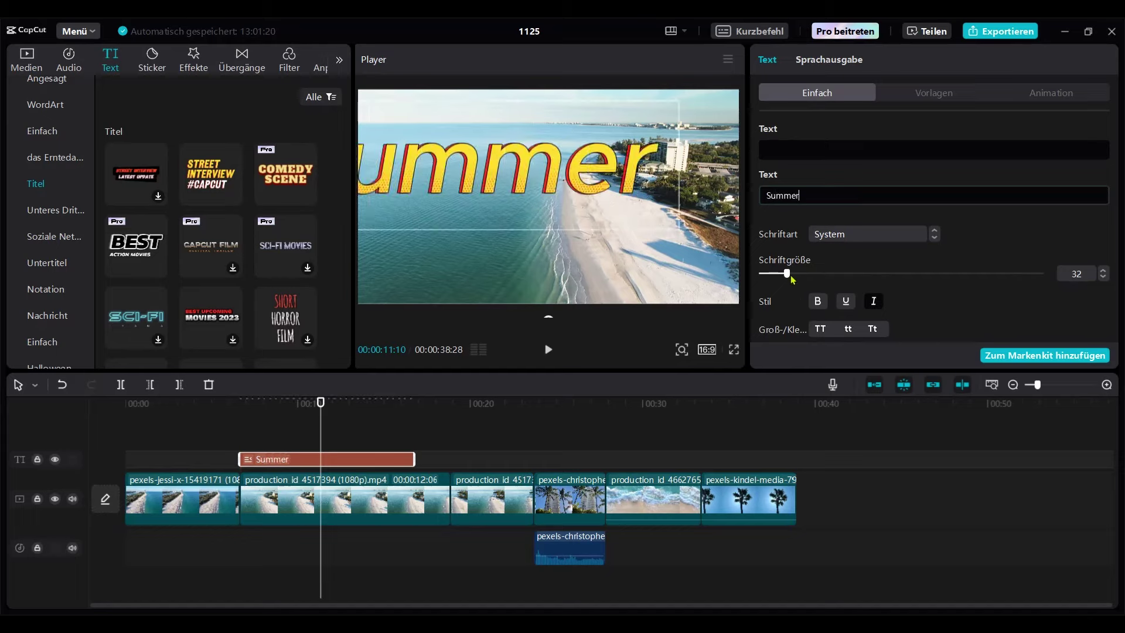
# - Set the Summer title's font size to 23 and move the text to the horizontal centre of the frame
pyautogui.moveTo(789, 276); pyautogui.dragTo(780, 278)
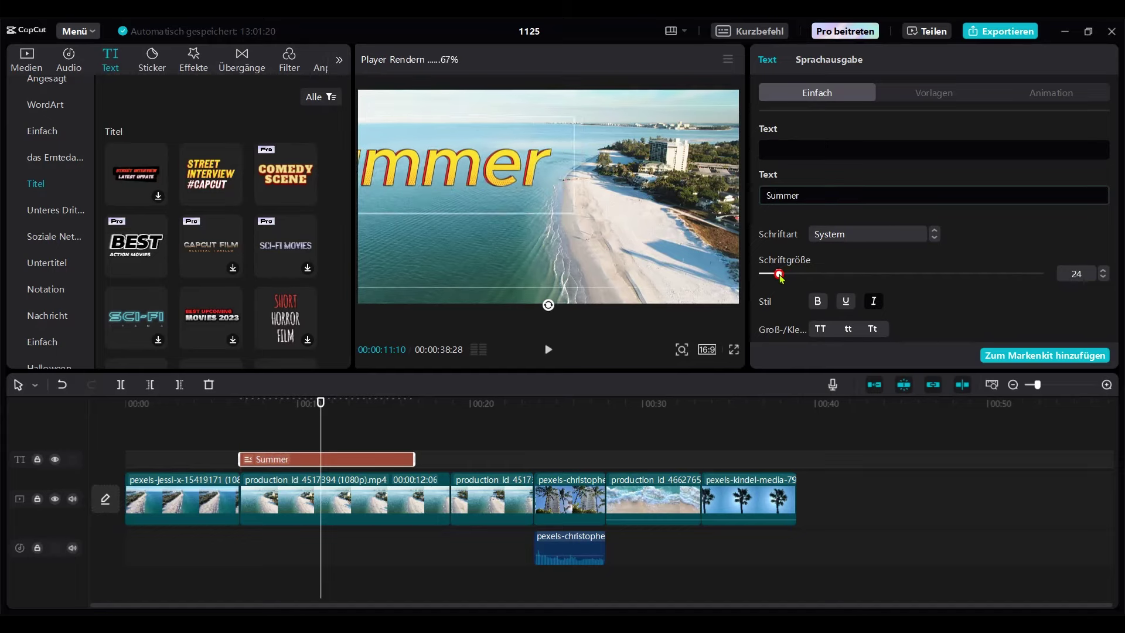
pyautogui.moveTo(486, 169); pyautogui.dragTo(625, 187)
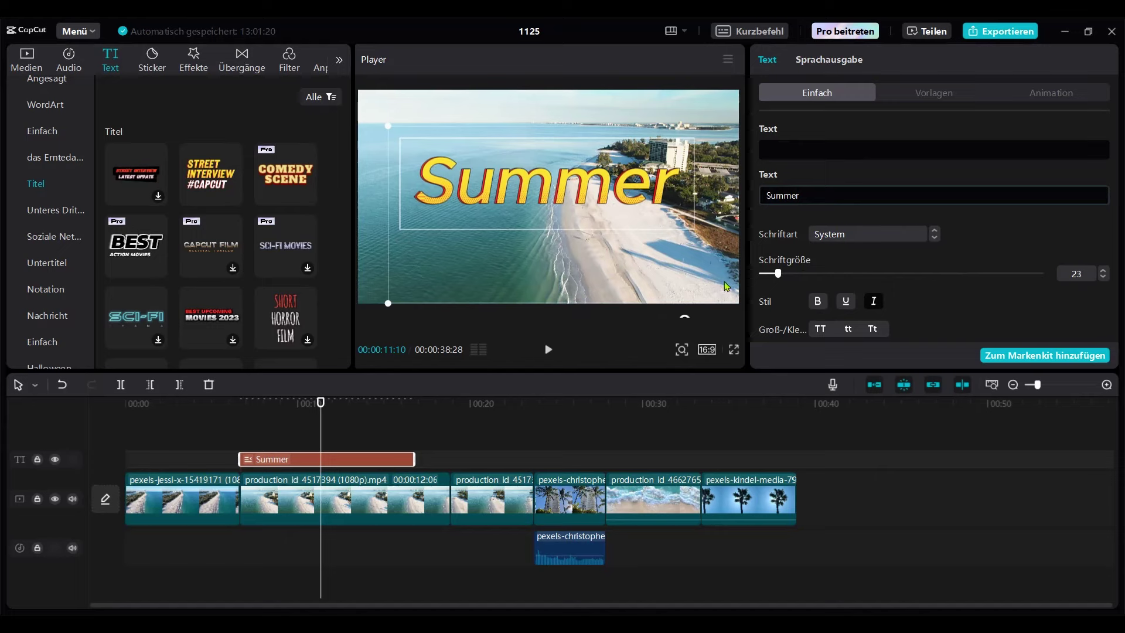
# - Review the Summer title's colour, spacing, position, opacity and shadow options, and play the title back from its start
pyautogui.scroll(-6, 877, 176)
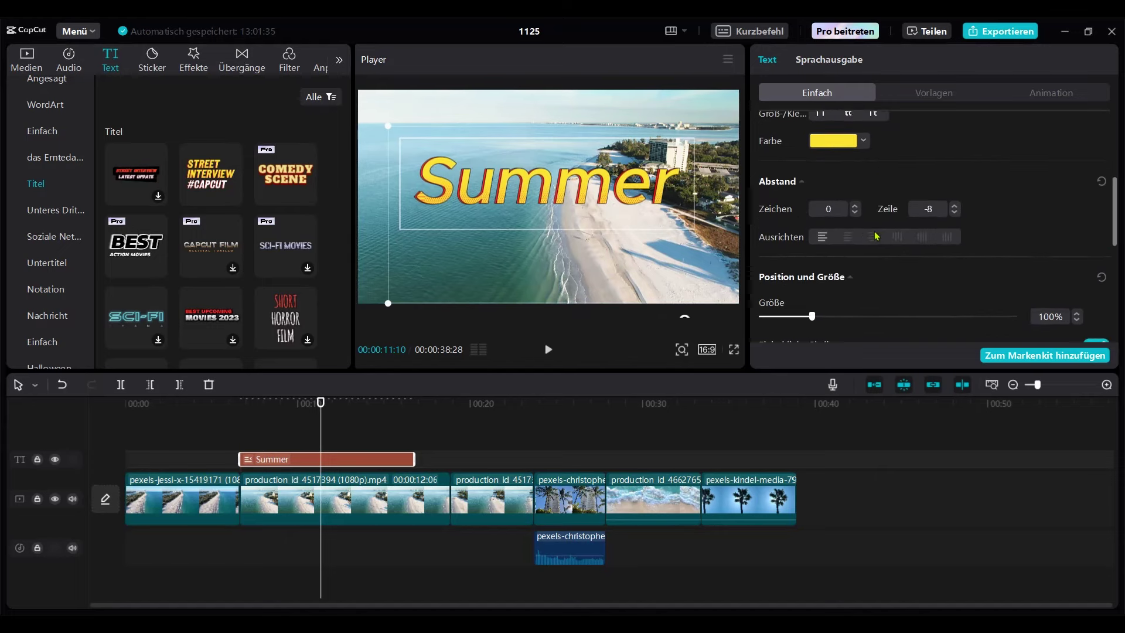
pyautogui.scroll(-5, 879, 187)
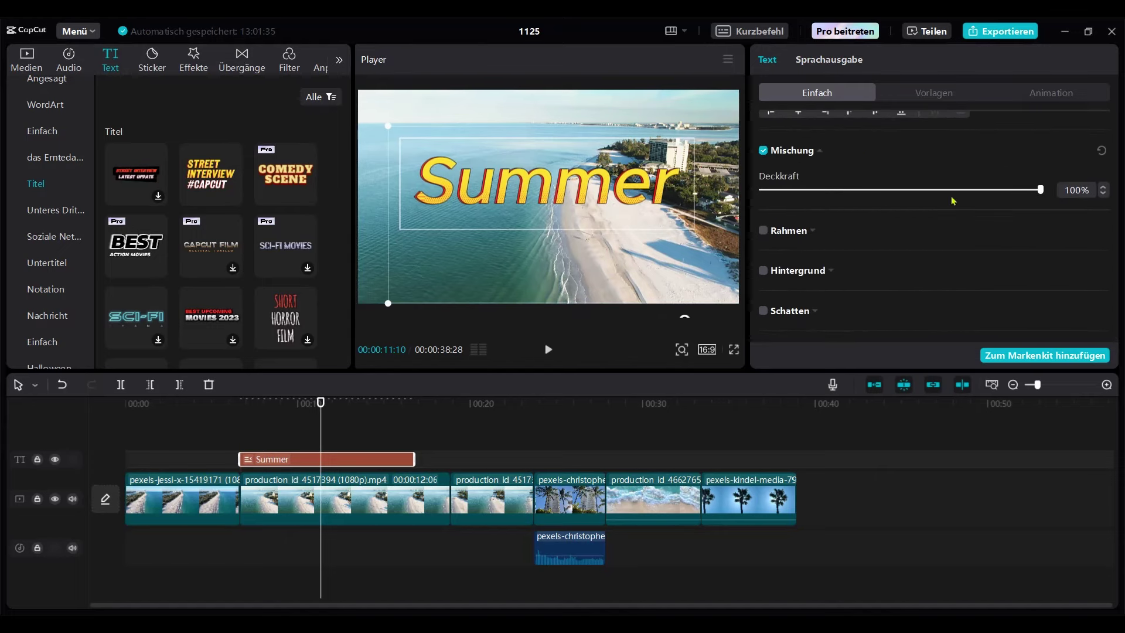
pyautogui.scroll(6, 847, 259)
pyautogui.scroll(-2, 938, 246)
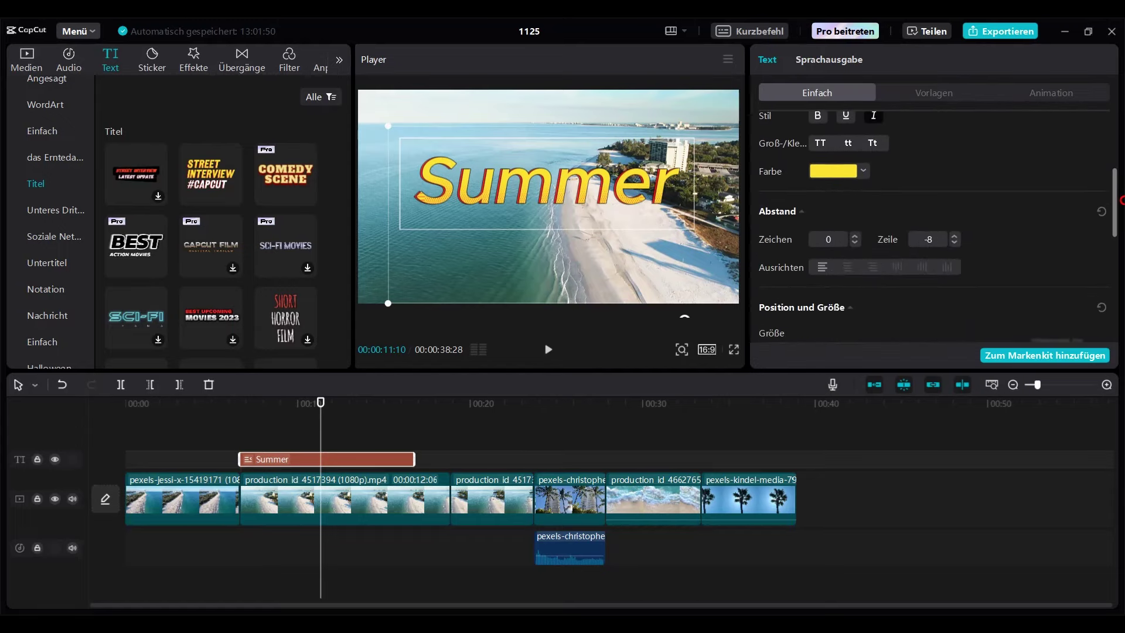
pyautogui.scroll(5, 932, 223)
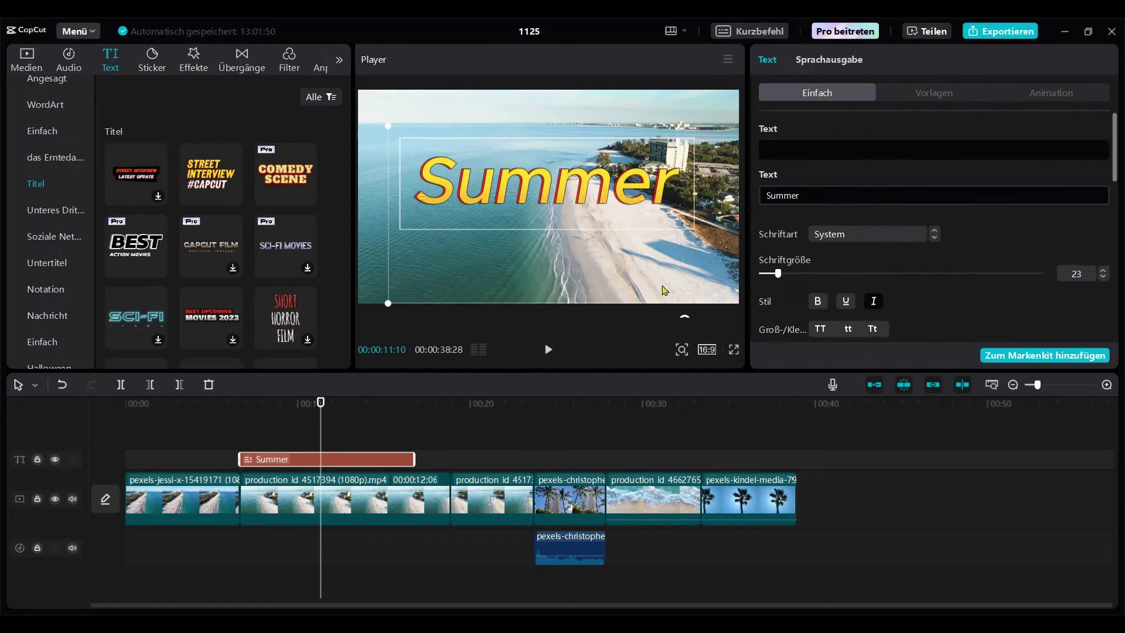
pyautogui.click(240, 409)
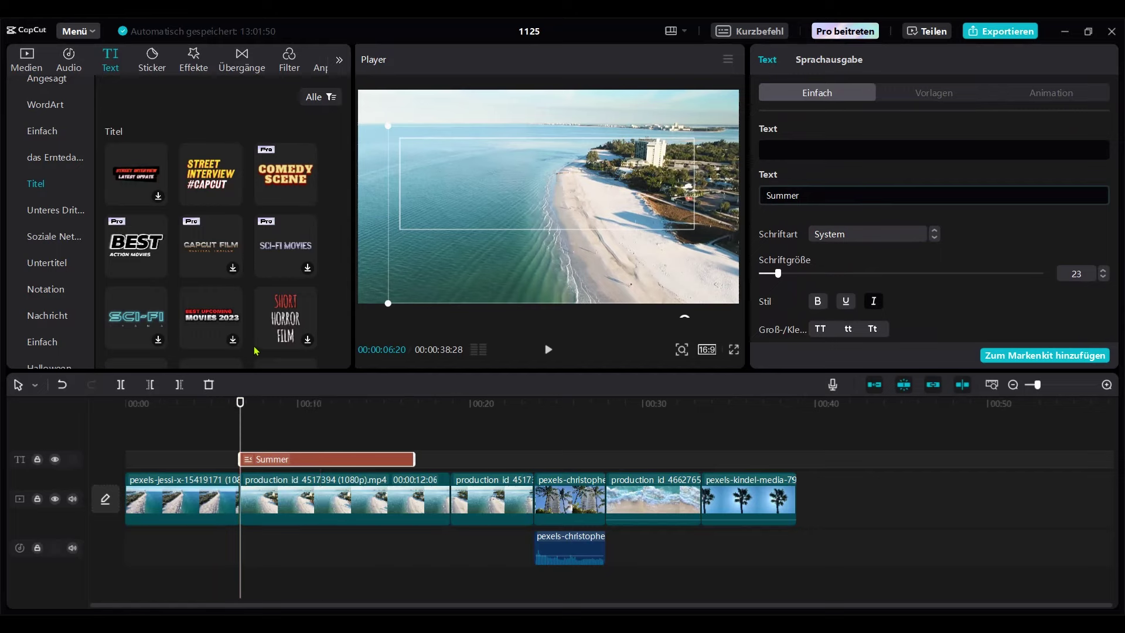
pyautogui.press('space')
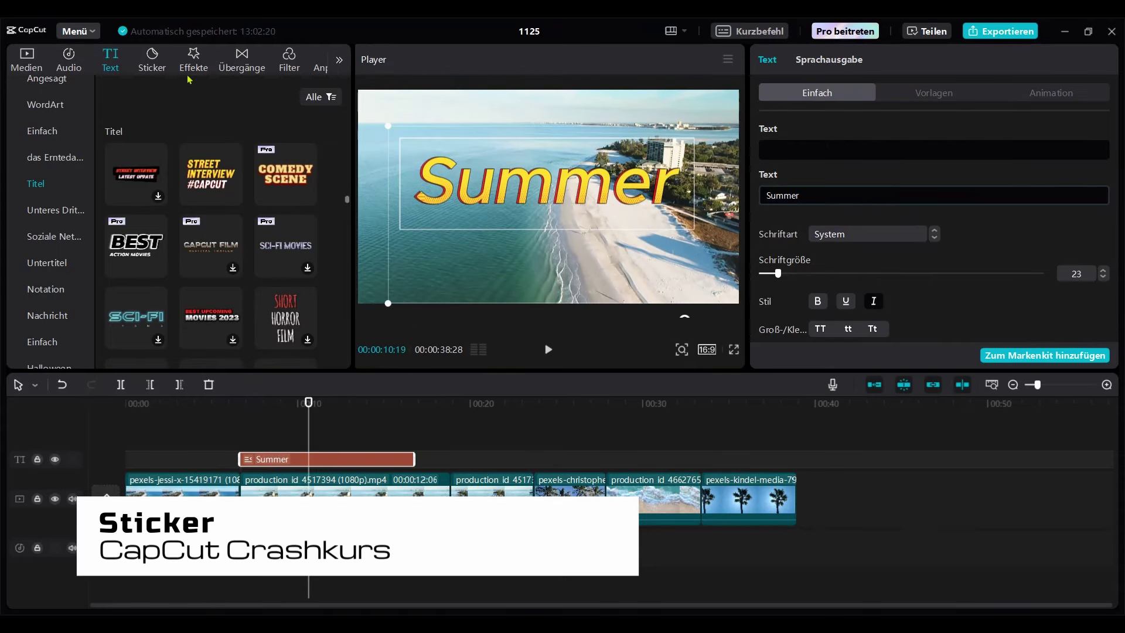
# - Add the No Bad Vibes sticker from the Stimmung category to the timeline at about 15 s, above the Summer title
pyautogui.click(152, 62)
pyautogui.click(45, 204)
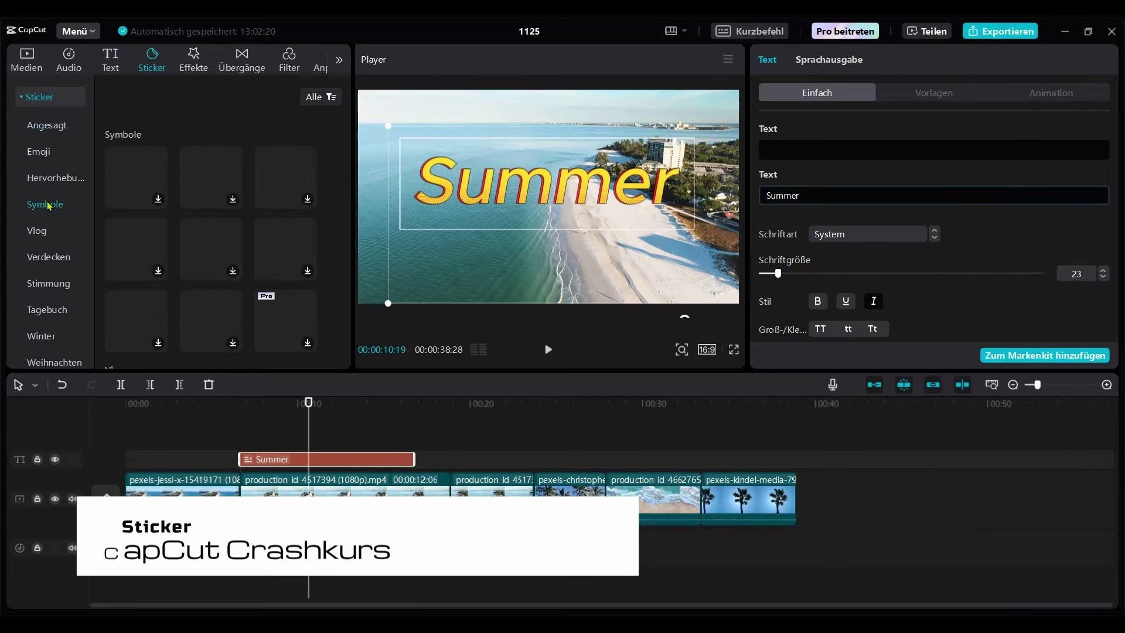
pyautogui.click(35, 285)
pyautogui.scroll(-5, 205, 136)
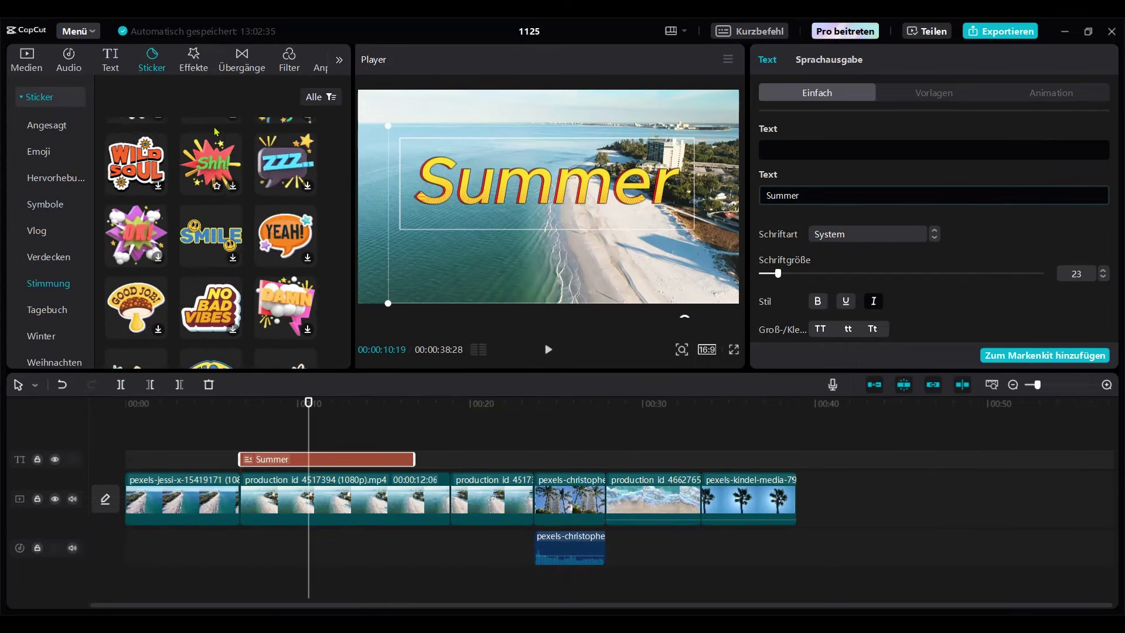
pyautogui.scroll(-1, 246, 184)
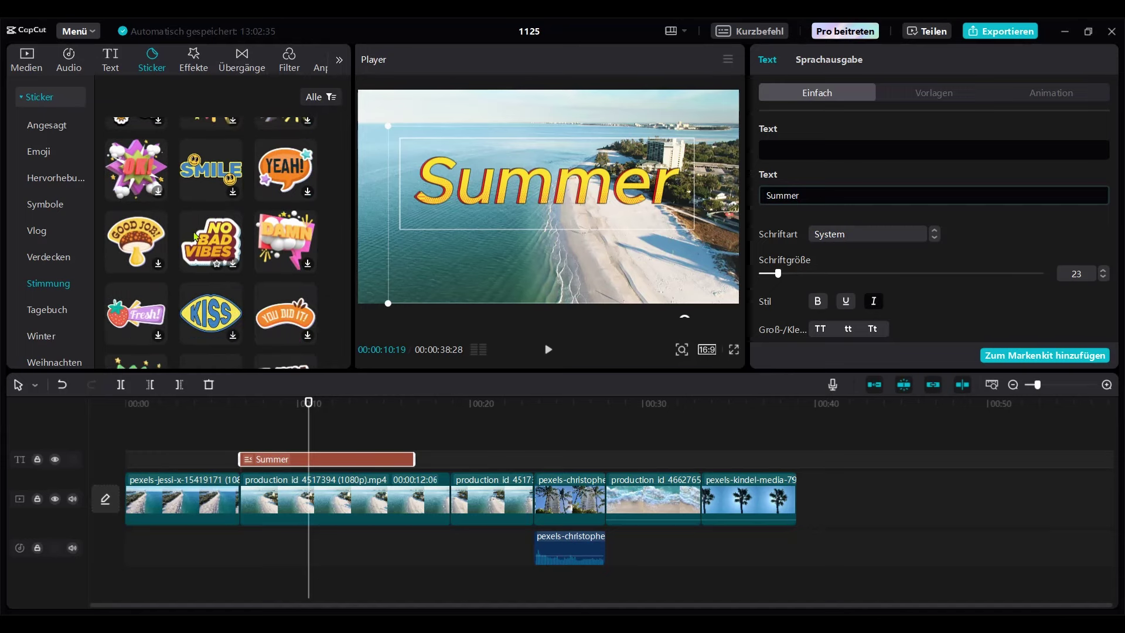
pyautogui.moveTo(209, 245); pyautogui.dragTo(387, 446)
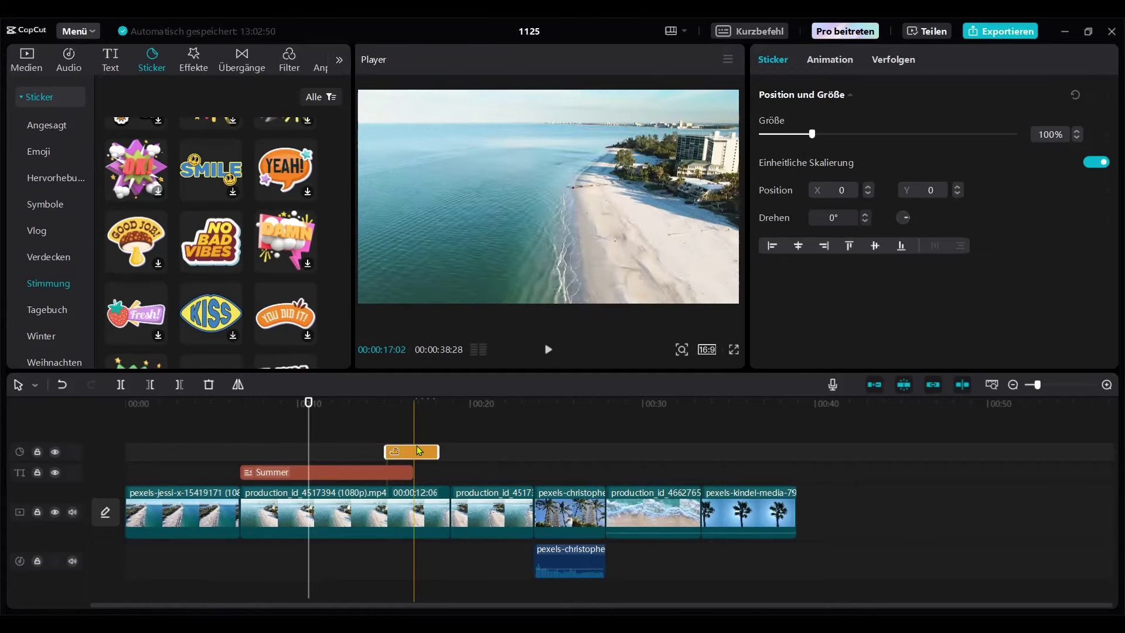
# - Adjust the sticker to run from about 11 s to the Summer title's end, and scale it to 64% at 00:00:14:13
pyautogui.moveTo(829, 339); pyautogui.dragTo(722, 343)
pyautogui.moveTo(363, 457); pyautogui.dragTo(413, 450)
pyautogui.click(374, 403)
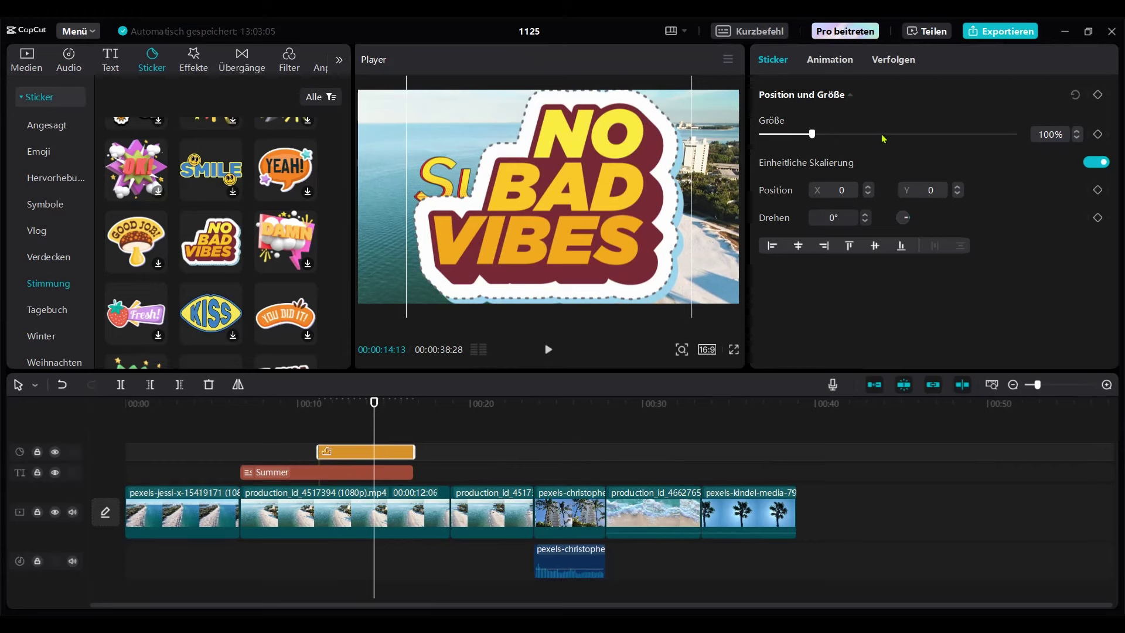
pyautogui.moveTo(812, 134); pyautogui.dragTo(795, 135)
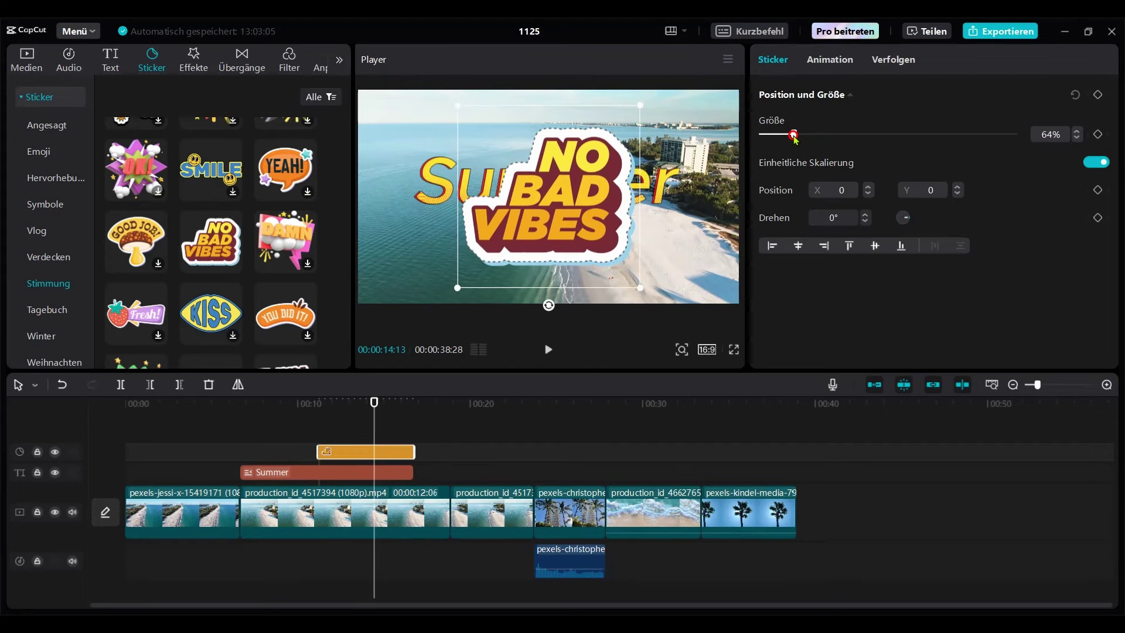
# - Scale the No Bad Vibes sticker to 36% and place it in the frame's lower-right corner at X 1311, Y -594
pyautogui.moveTo(643, 290)
pyautogui.mouseDown()
pyautogui.moveTo(606, 248)
pyautogui.moveTo(603, 213)
pyautogui.moveTo(610, 271)
pyautogui.moveTo(602, 221)
pyautogui.moveTo(643, 275)
pyautogui.mouseUp()
pyautogui.moveTo(577, 213); pyautogui.dragTo(686, 260)
pyautogui.moveTo(577, 159); pyautogui.dragTo(626, 203)
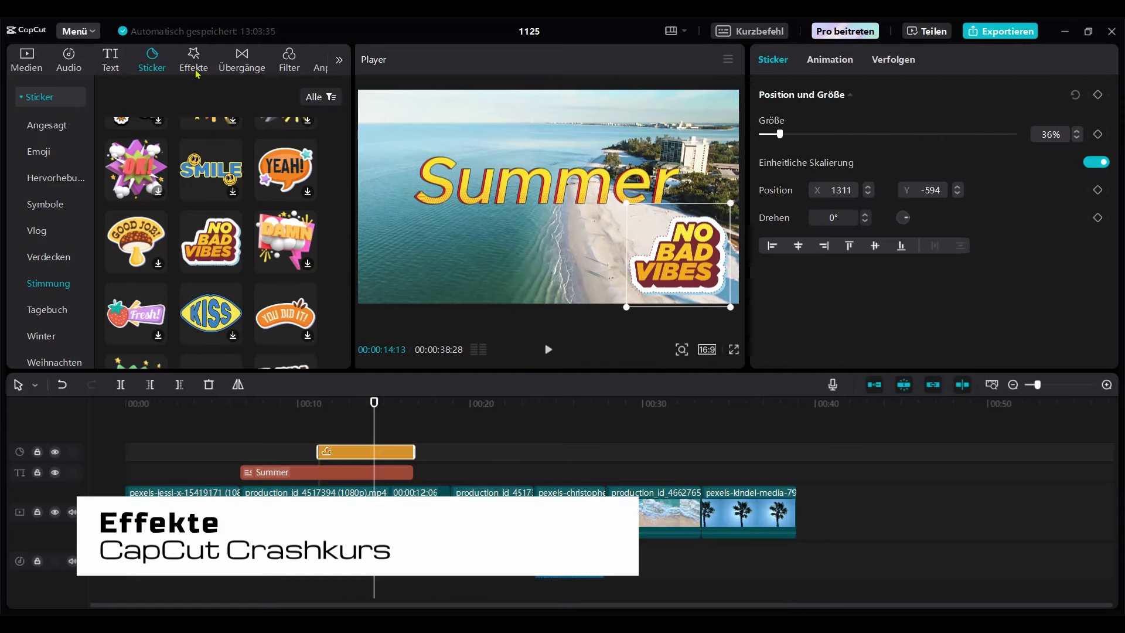
# - Browse the Angesagt video effects and preview one of the rainbow-style effects
pyautogui.click(198, 72)
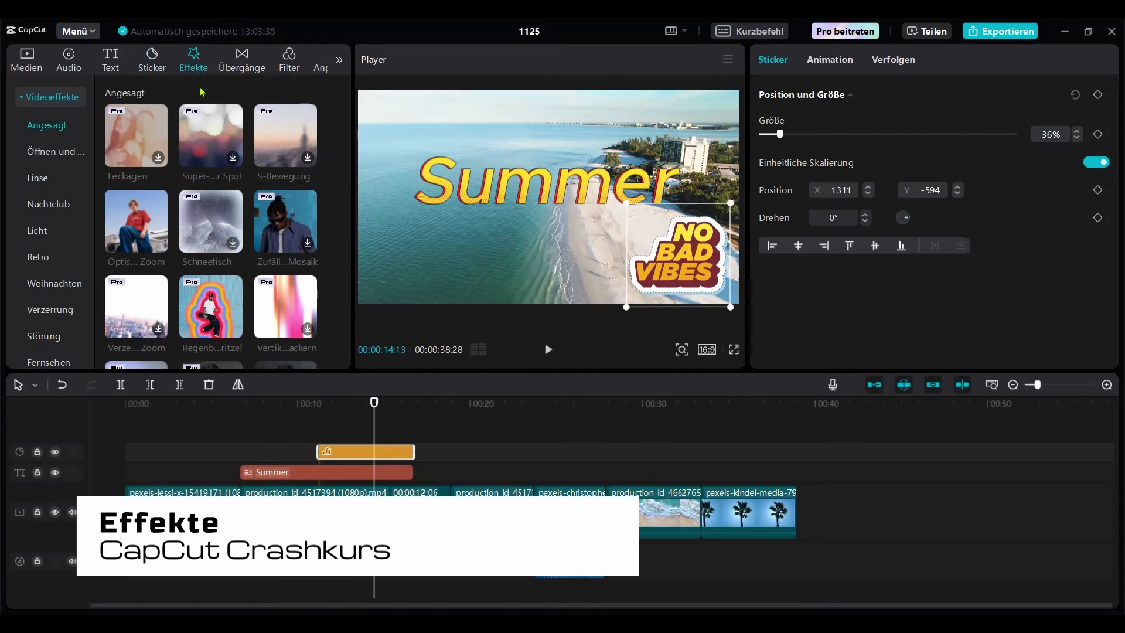
pyautogui.click(196, 303)
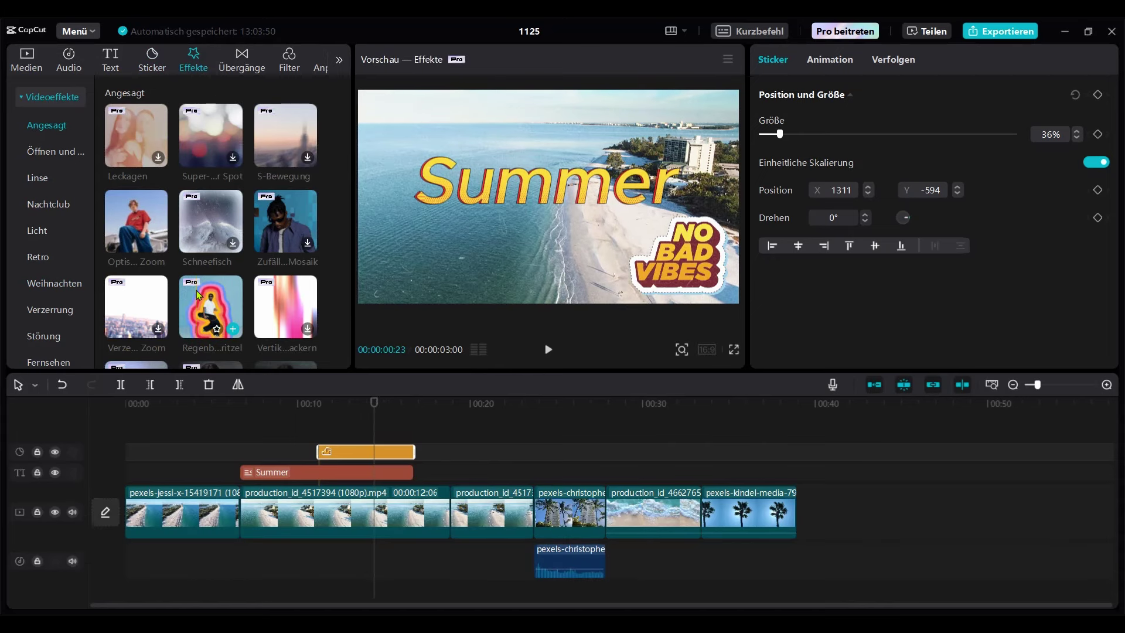
pyautogui.scroll(-2, 200, 293)
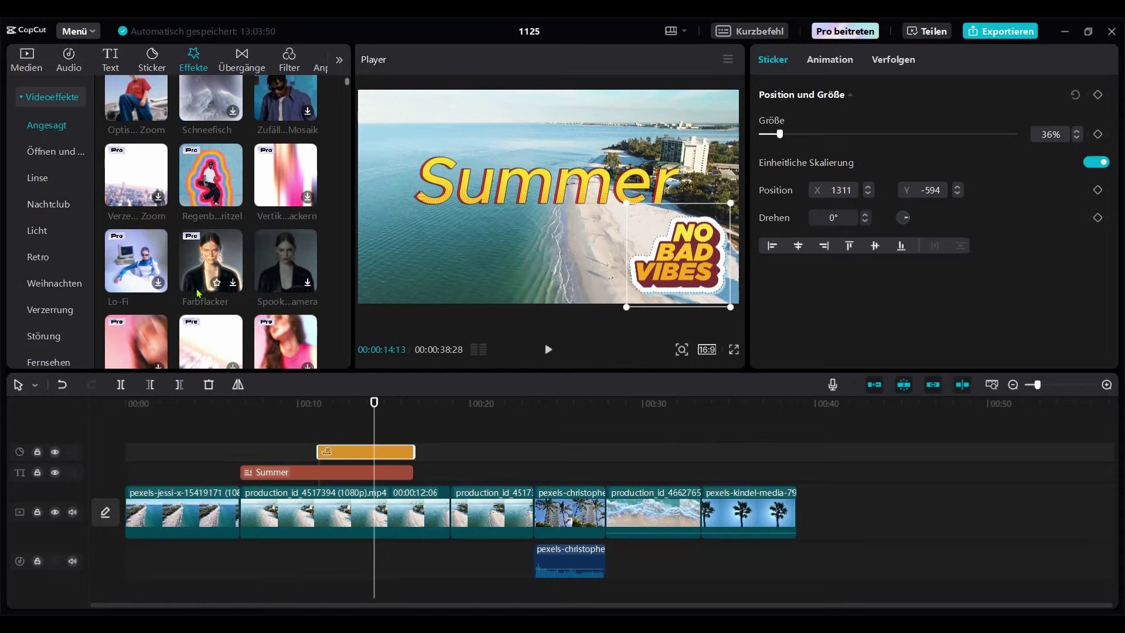
pyautogui.scroll(-8, 272, 266)
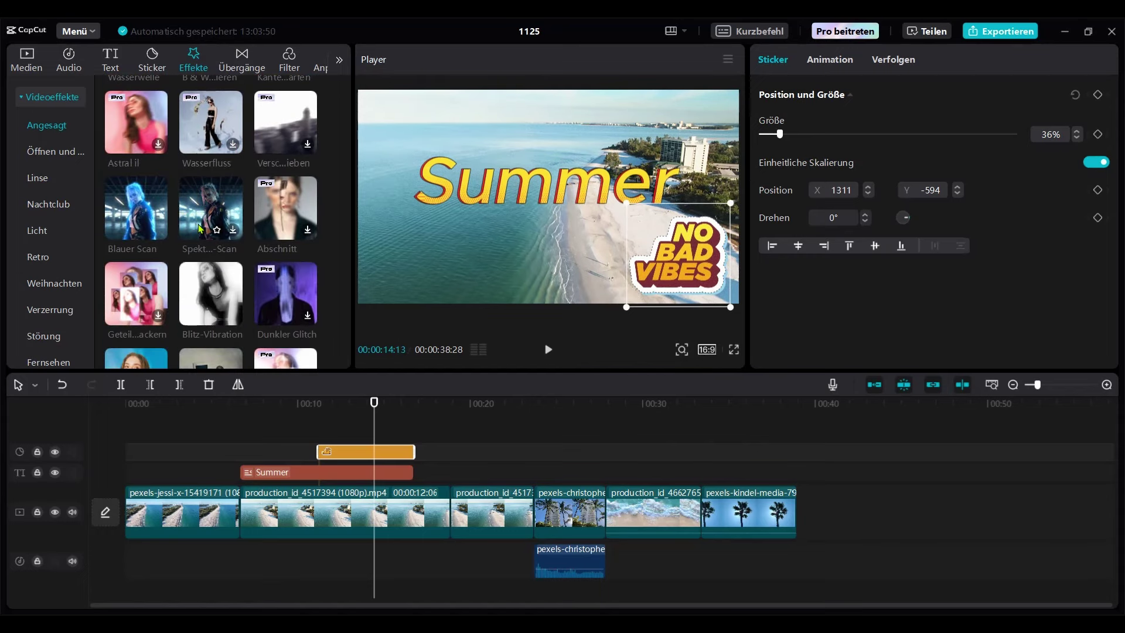
pyautogui.scroll(-3, 175, 246)
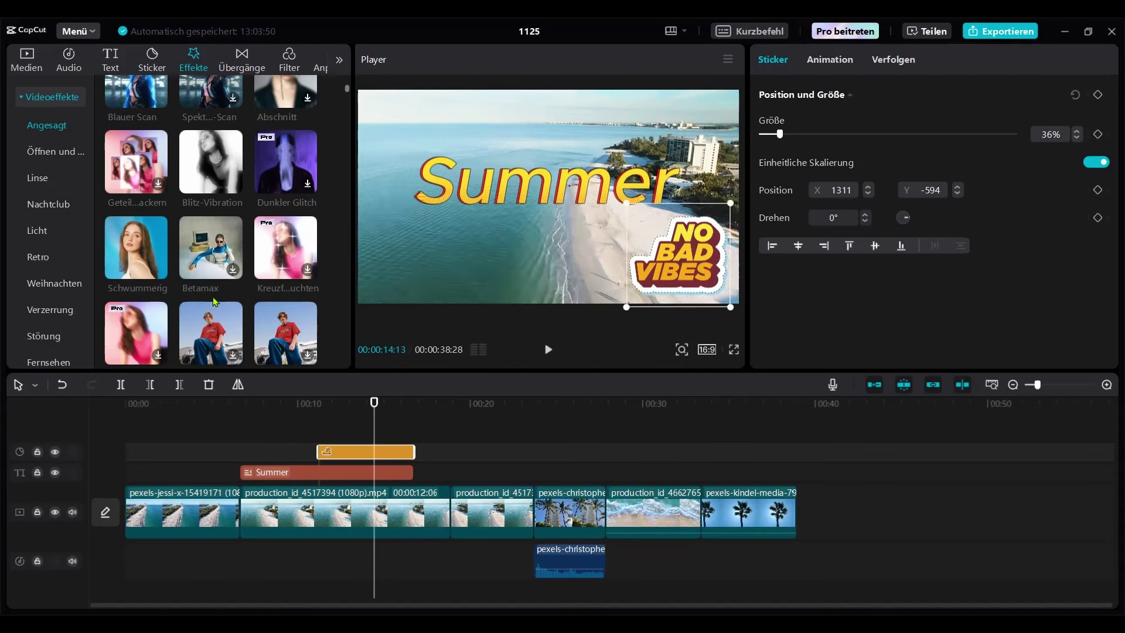
pyautogui.scroll(-3, 151, 261)
pyautogui.scroll(-3, 155, 239)
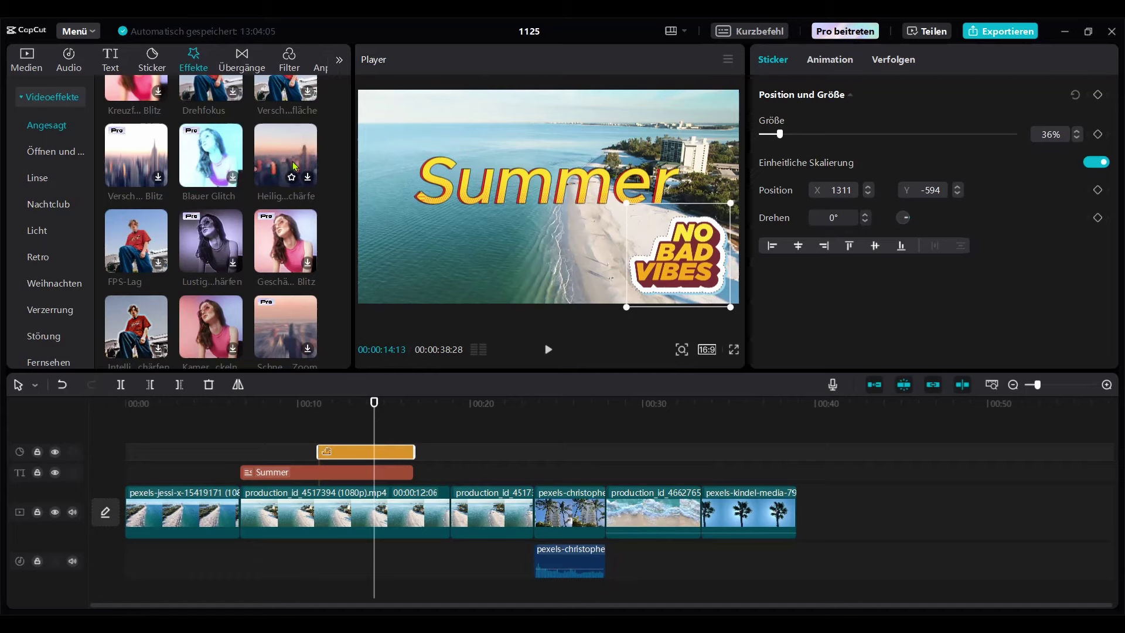
# - Try the Heiligenscheinunschärfe effect on its own track, moving it to about 13 s above the sticker, and delete it
pyautogui.moveTo(287, 151); pyautogui.dragTo(130, 440)
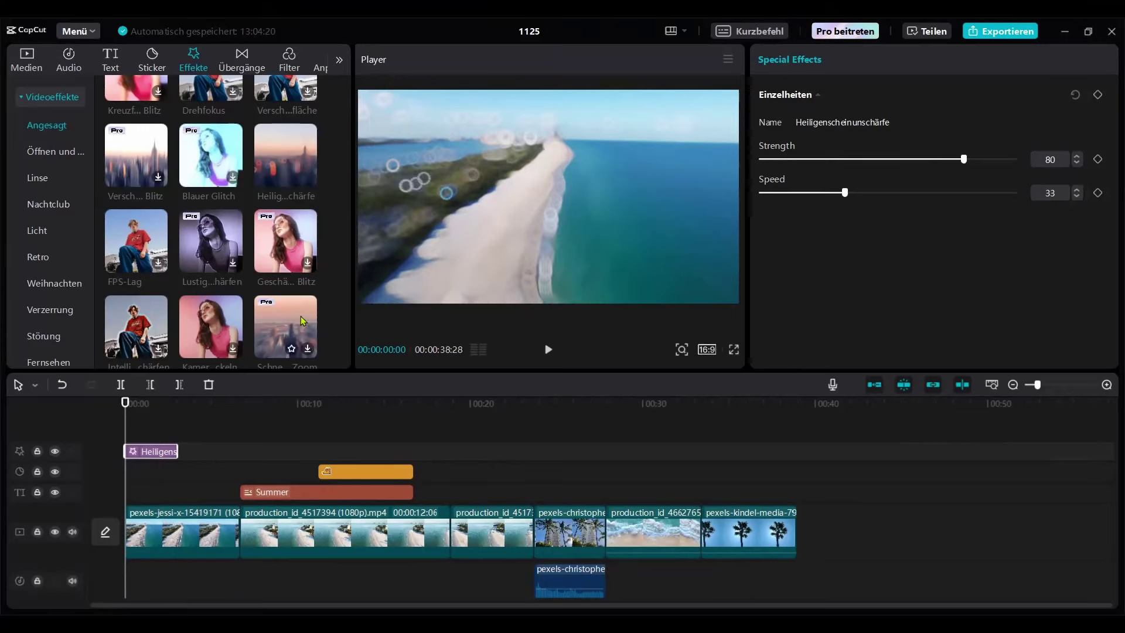
pyautogui.click(149, 419)
pyautogui.moveTo(153, 453); pyautogui.dragTo(384, 434)
pyautogui.click(378, 405)
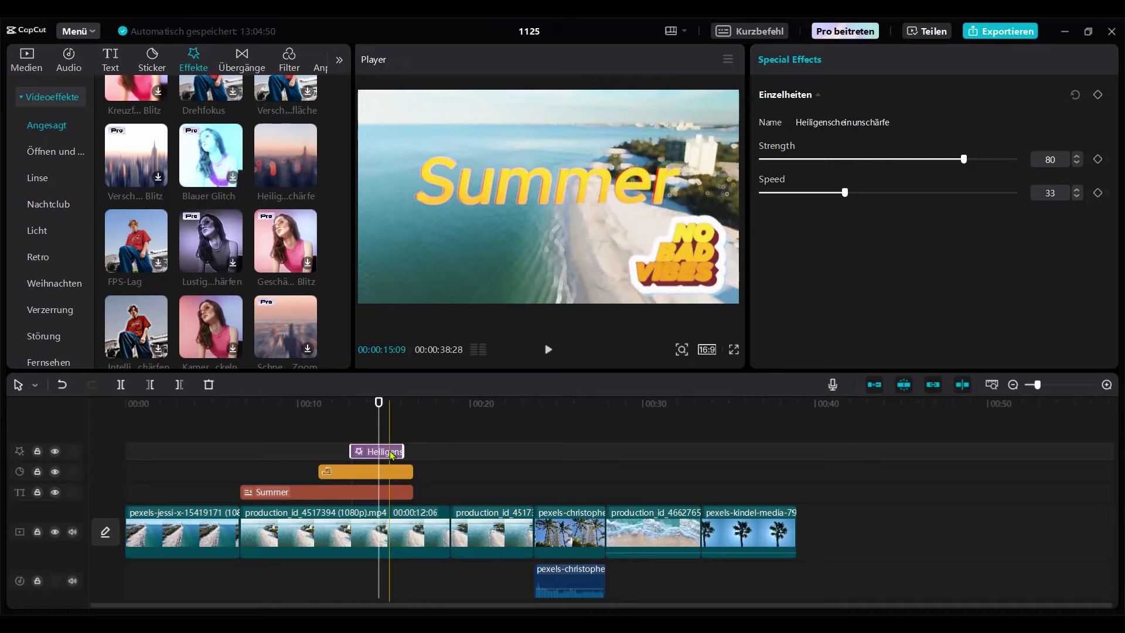
pyautogui.press('Delete')
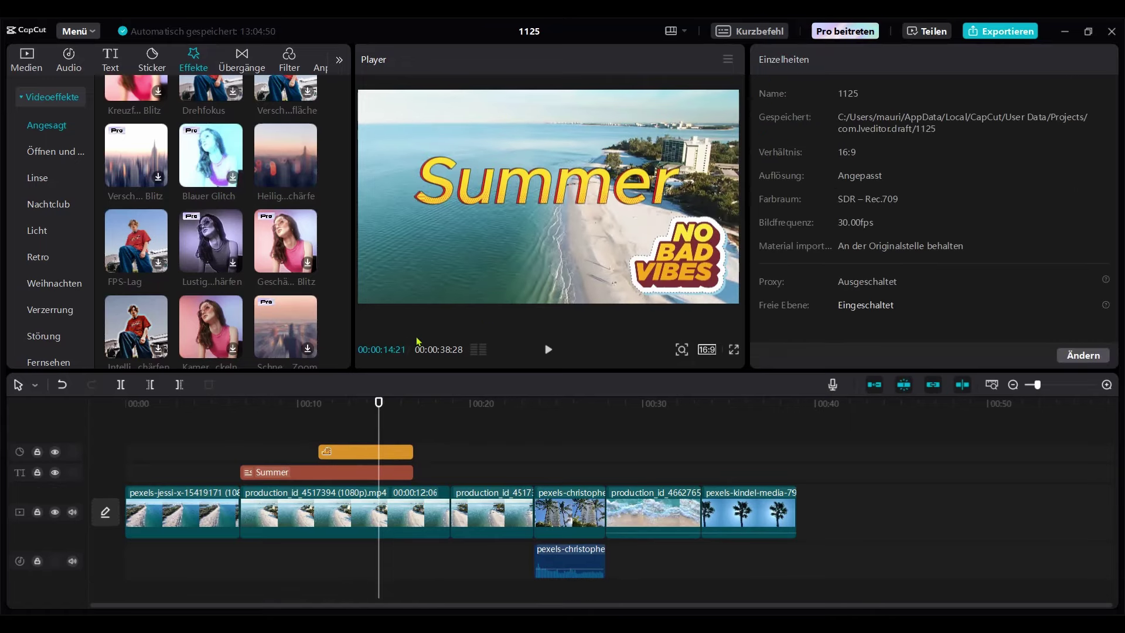
# - Apply the Heiligenscheinunschärfe effect directly to the second clip in the timeline
pyautogui.moveTo(286, 155); pyautogui.dragTo(376, 520)
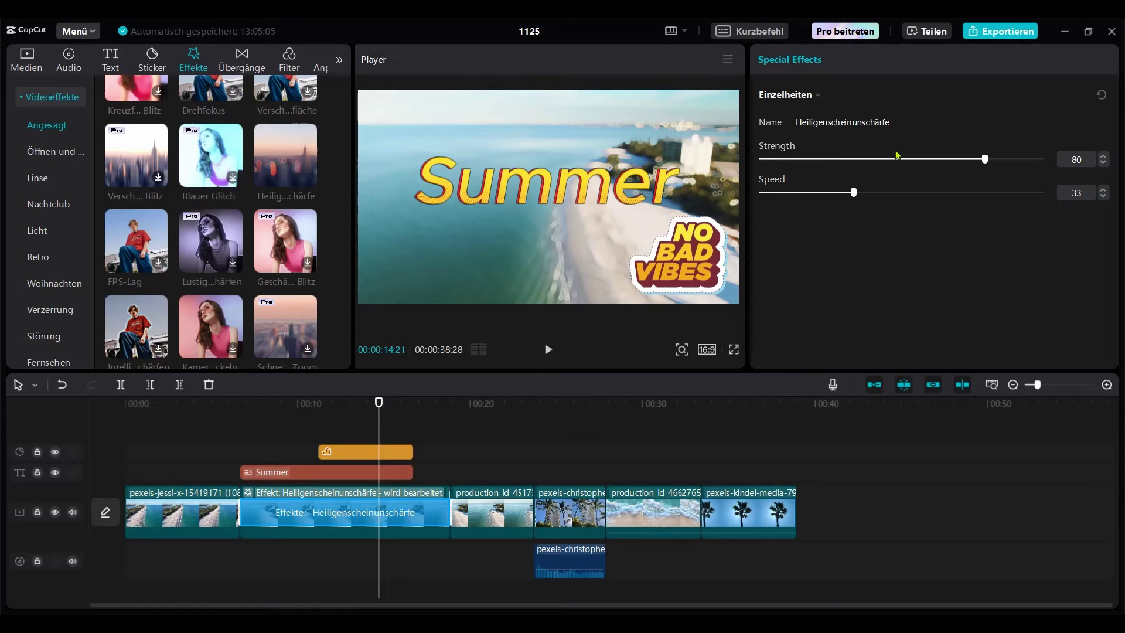
pyautogui.click(511, 458)
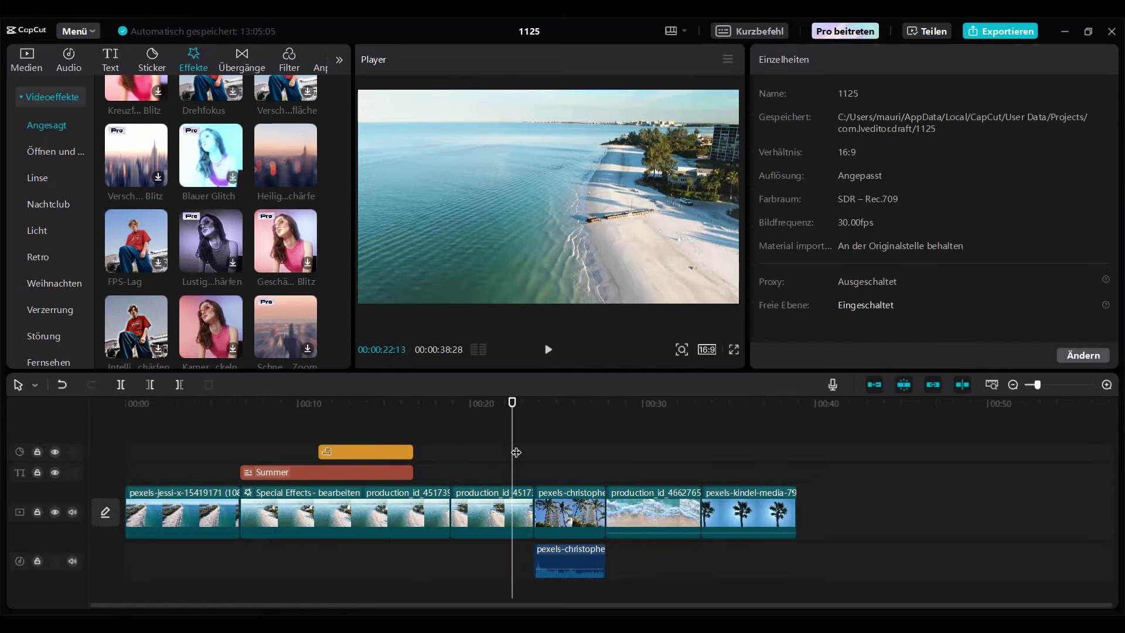
# - Edit the second clip's Heiligenscheinunschärfe effect, setting its strength to 100 and its speed to 12
pyautogui.click(421, 494)
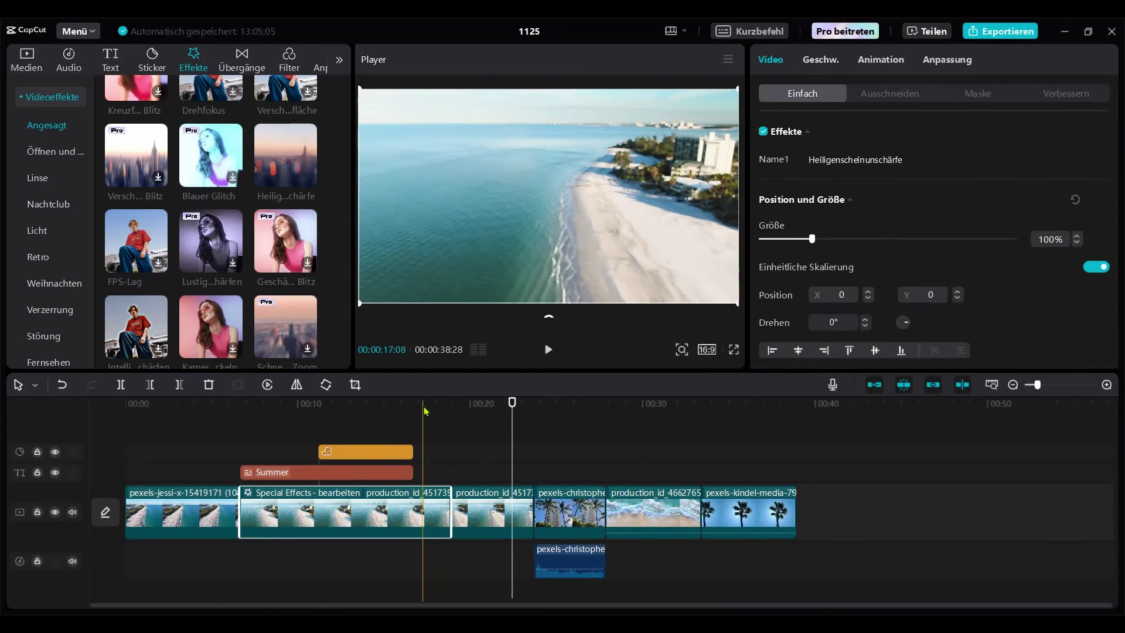
pyautogui.scroll(-3, 935, 217)
pyautogui.scroll(3, 934, 217)
pyautogui.scroll(-1, 935, 217)
pyautogui.scroll(-5, 934, 217)
pyautogui.scroll(6, 935, 235)
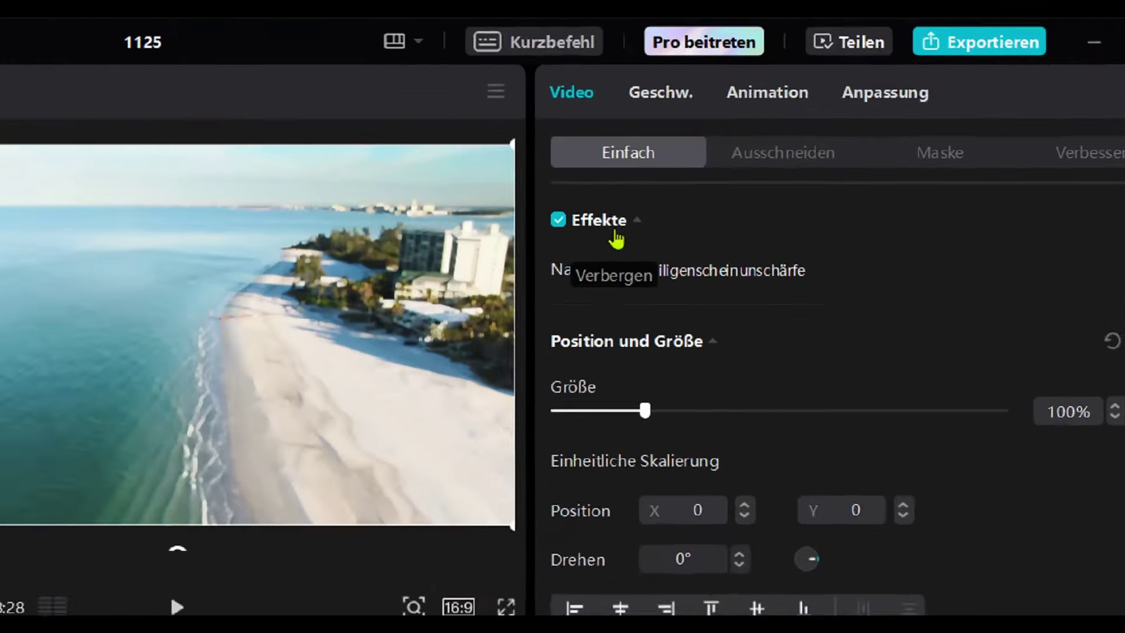
pyautogui.moveTo(797, 168)
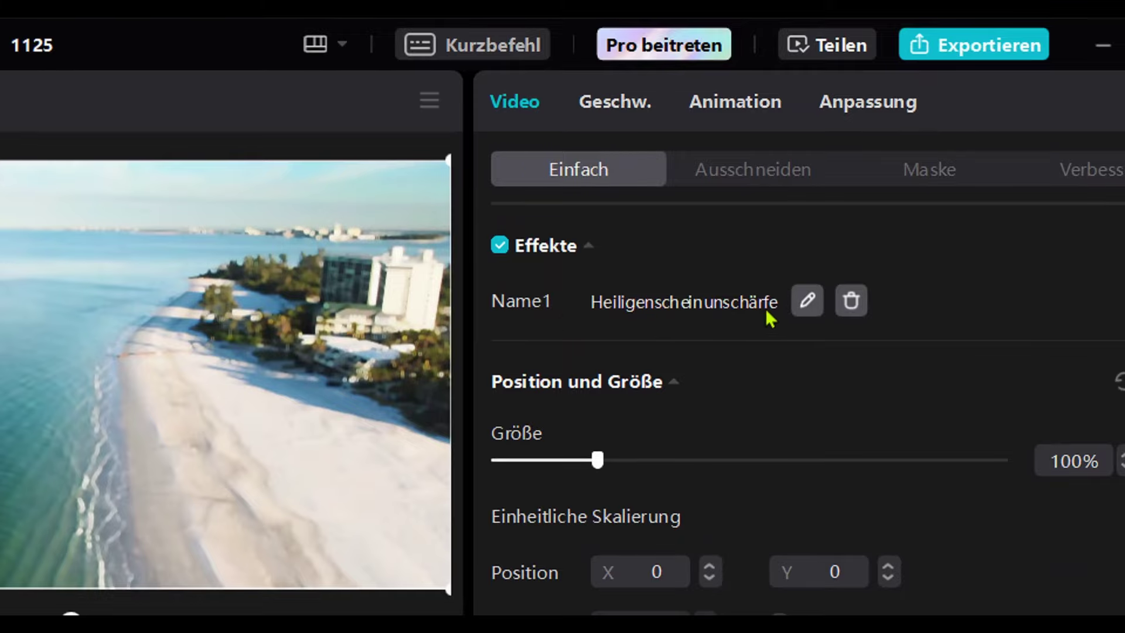
pyautogui.click(813, 300)
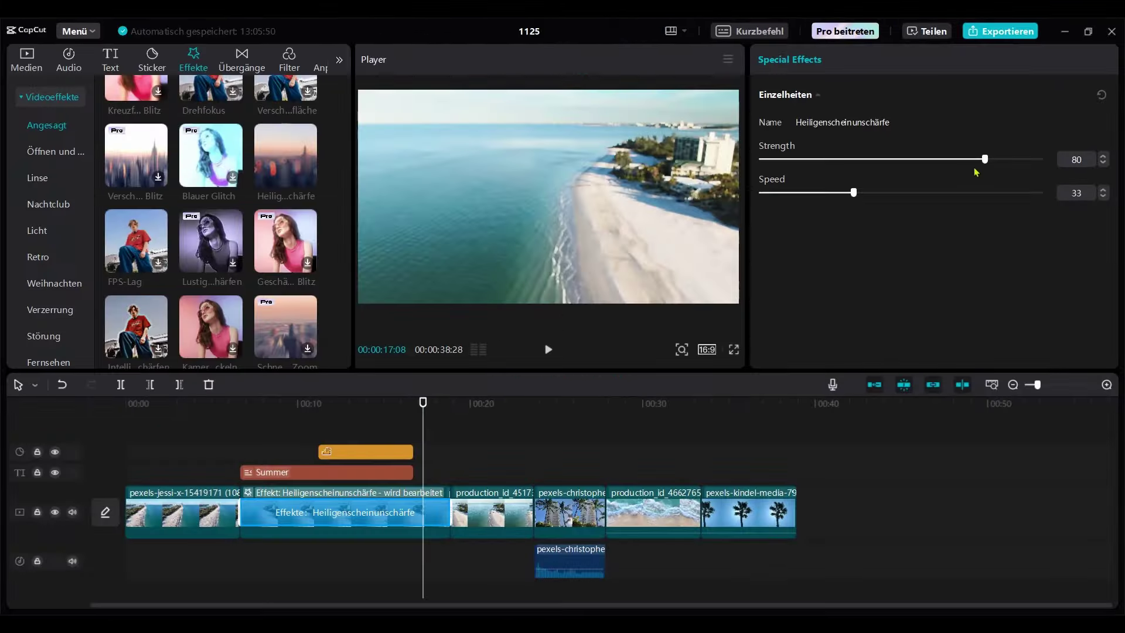
pyautogui.moveTo(942, 300); pyautogui.dragTo(749, 297)
pyautogui.moveTo(887, 155); pyautogui.dragTo(1043, 158)
pyautogui.moveTo(855, 201); pyautogui.dragTo(798, 203)
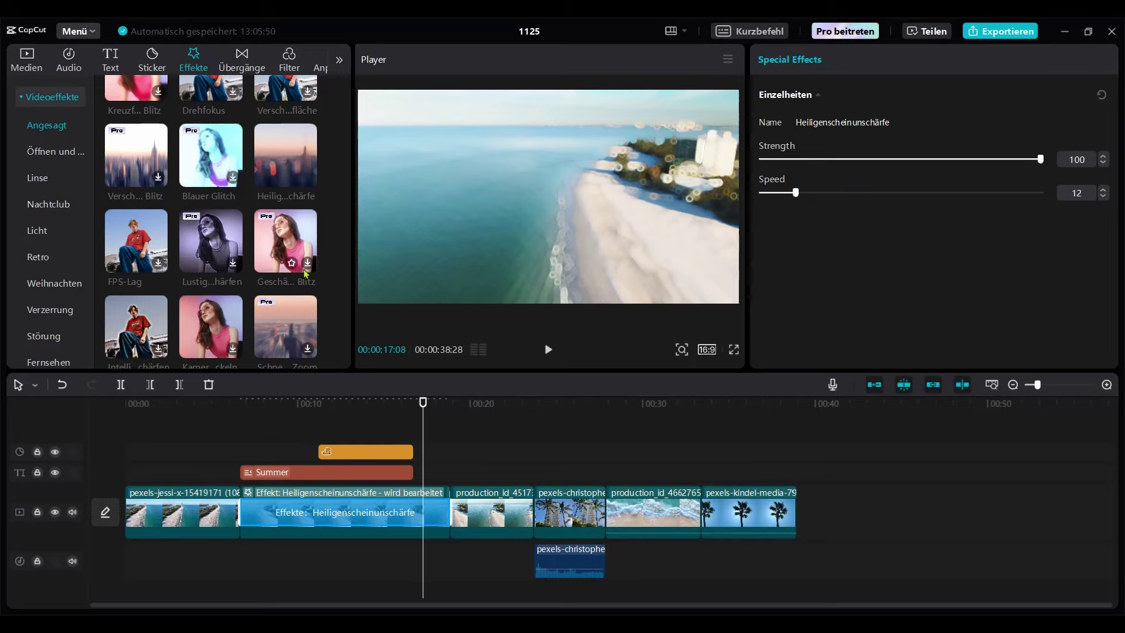
# - Try the Leuchtende Ecken effect on a separate track above the palm and high-rise clip, and delete it
pyautogui.scroll(-2, 130, 257)
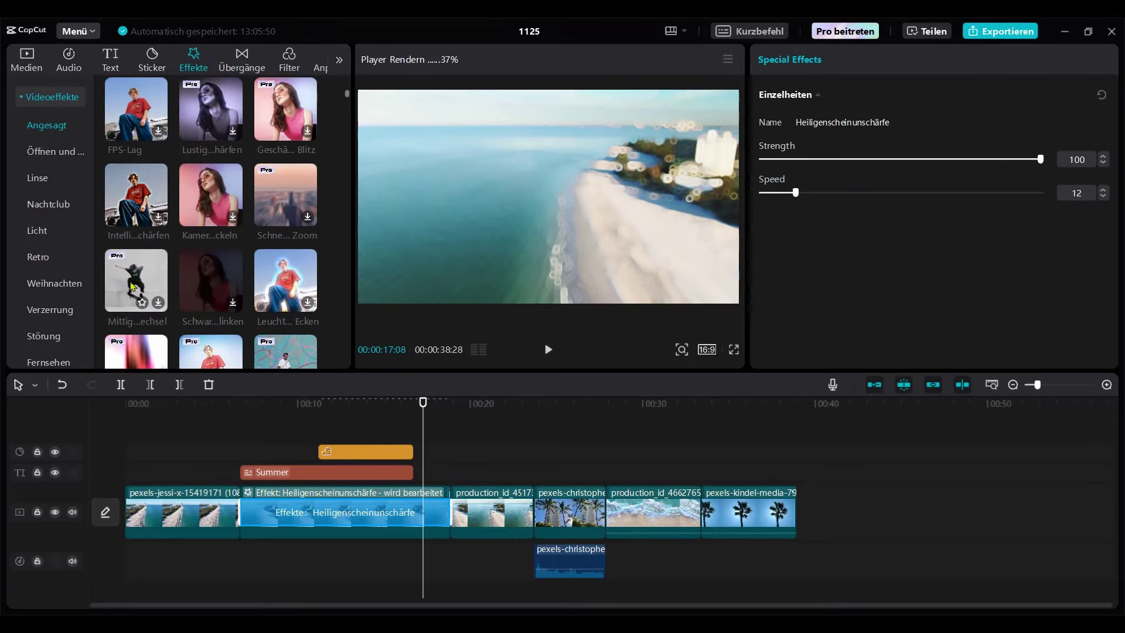
pyautogui.moveTo(284, 284); pyautogui.dragTo(548, 430)
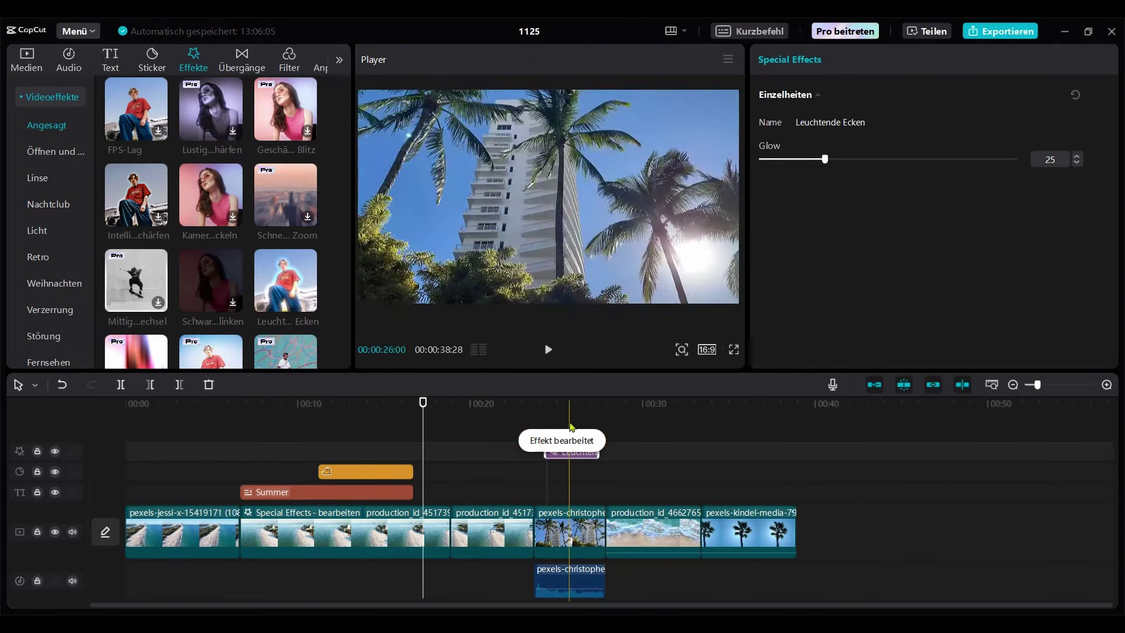
pyautogui.click(558, 431)
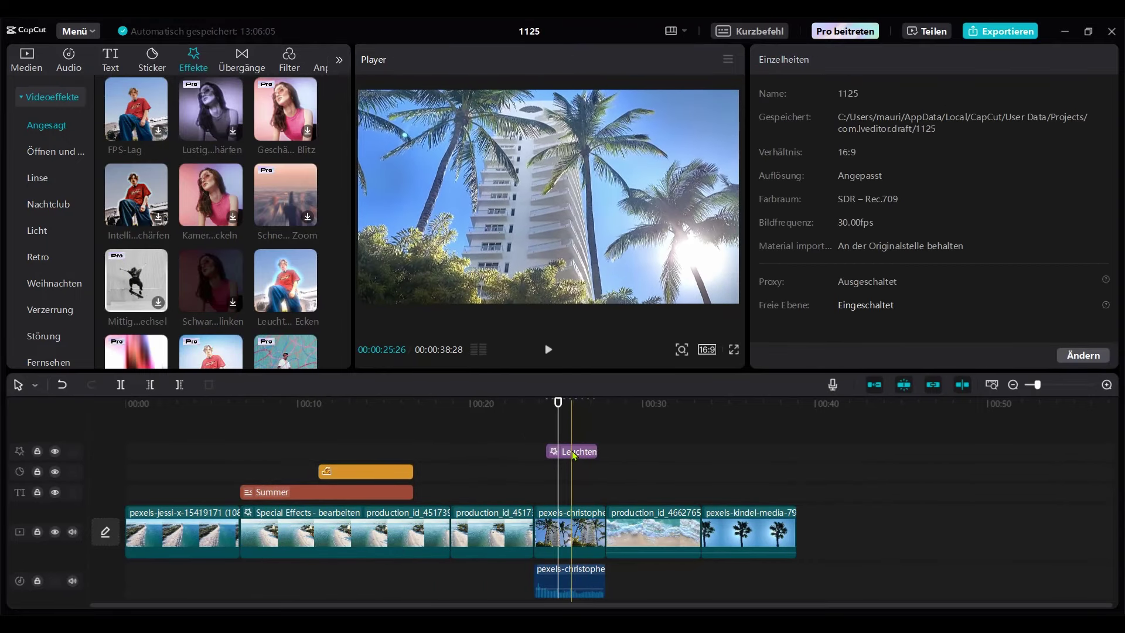
pyautogui.click(572, 452)
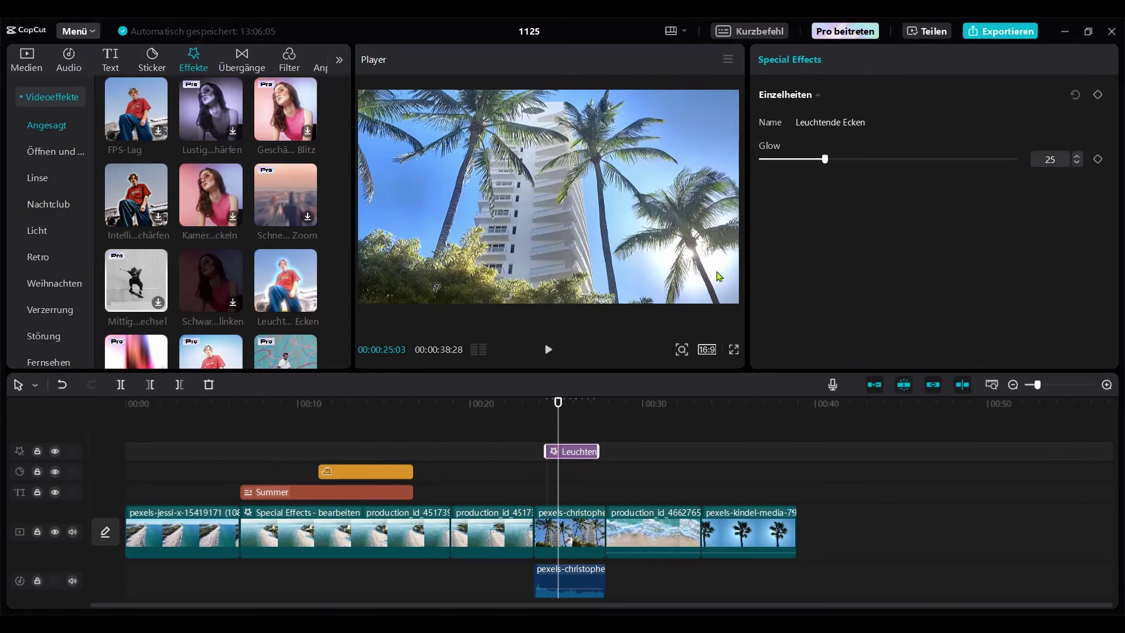
pyautogui.press('Delete')
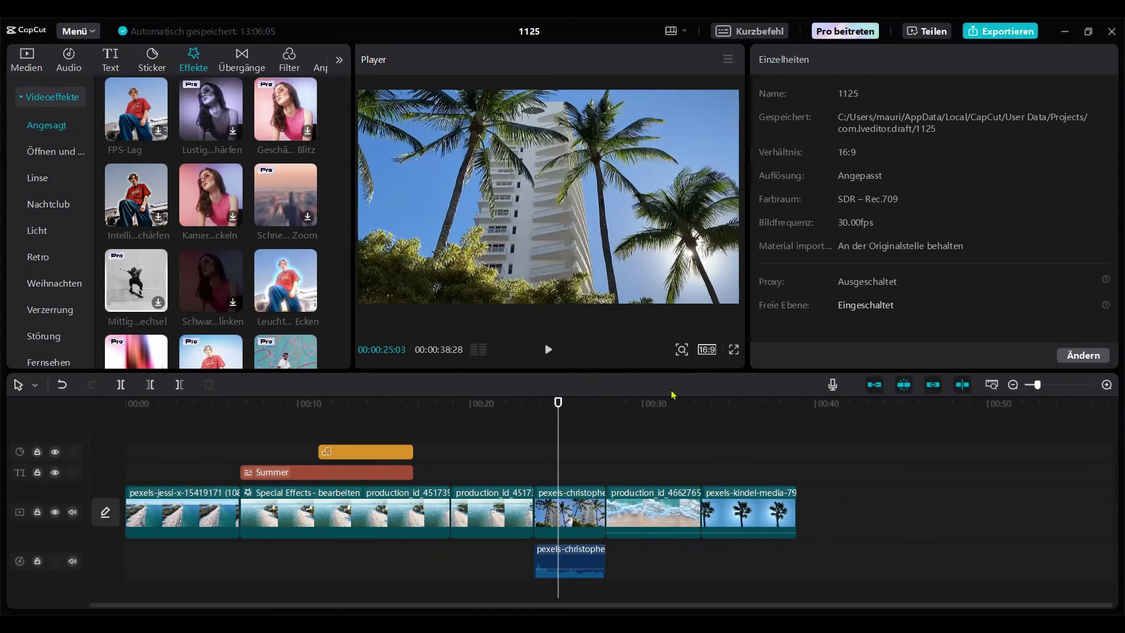
# - Add the Unten links II transition between the wave clip and the final palm tree clip, accepting duplicate frames
pyautogui.click(237, 66)
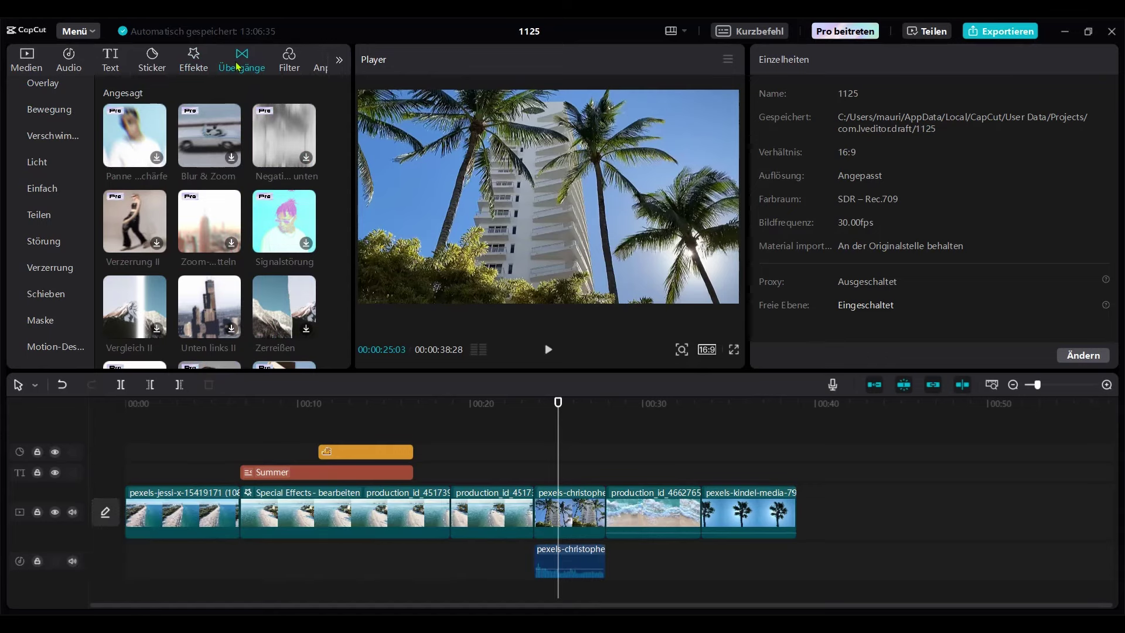
pyautogui.scroll(3, 58, 141)
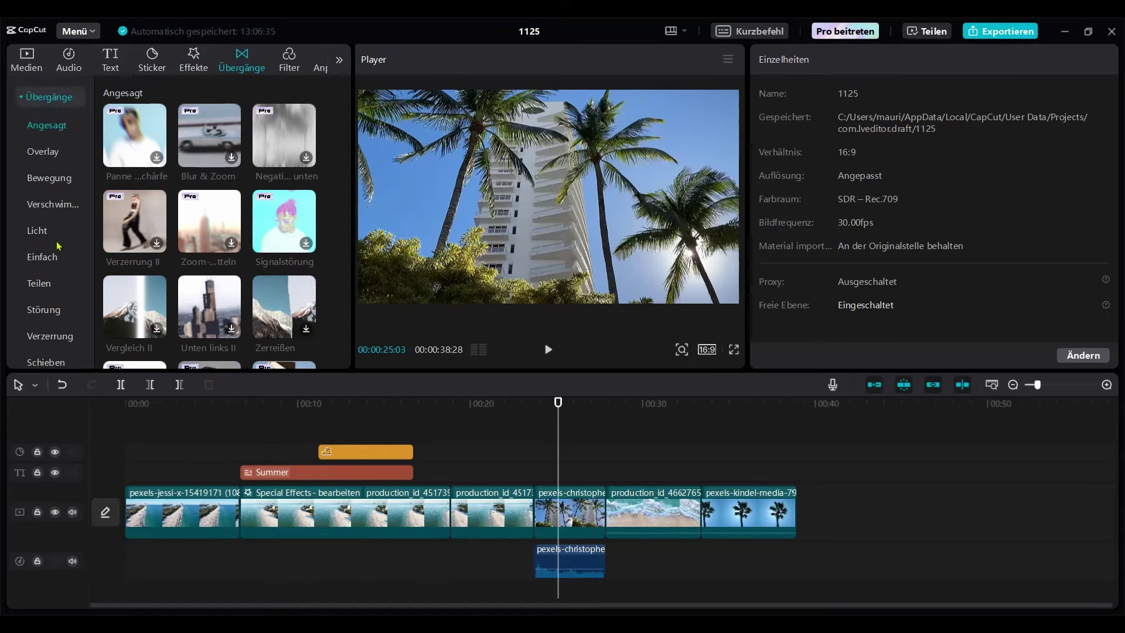
pyautogui.scroll(-4, 58, 246)
pyautogui.scroll(-2, 196, 293)
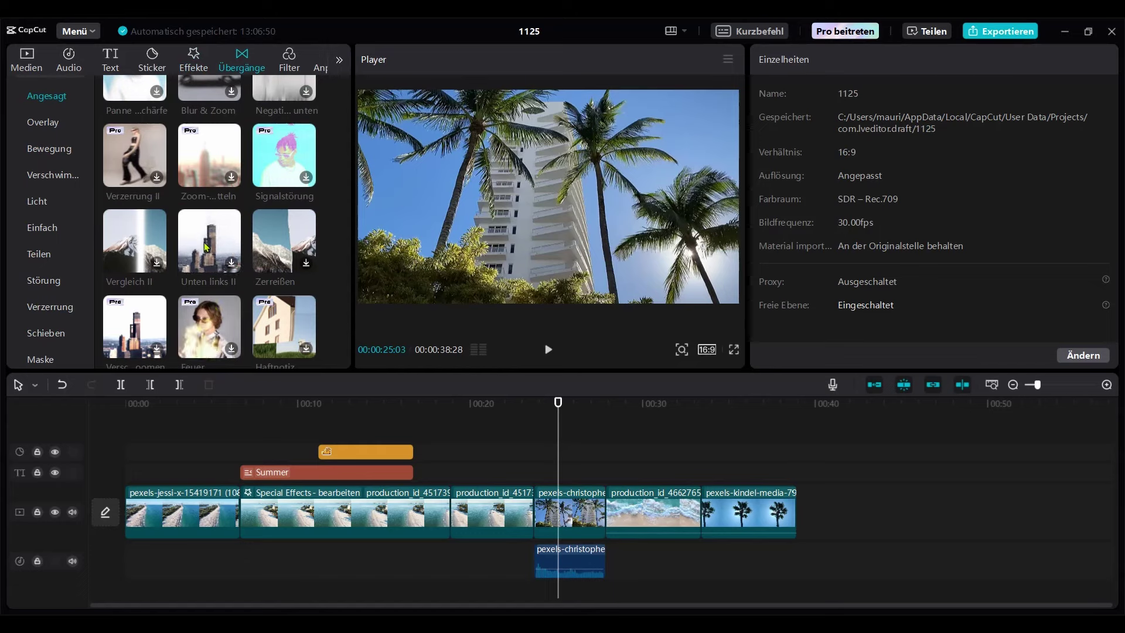
pyautogui.moveTo(206, 238)
pyautogui.mouseDown()
pyautogui.moveTo(400, 419)
pyautogui.moveTo(700, 519)
pyautogui.mouseUp()
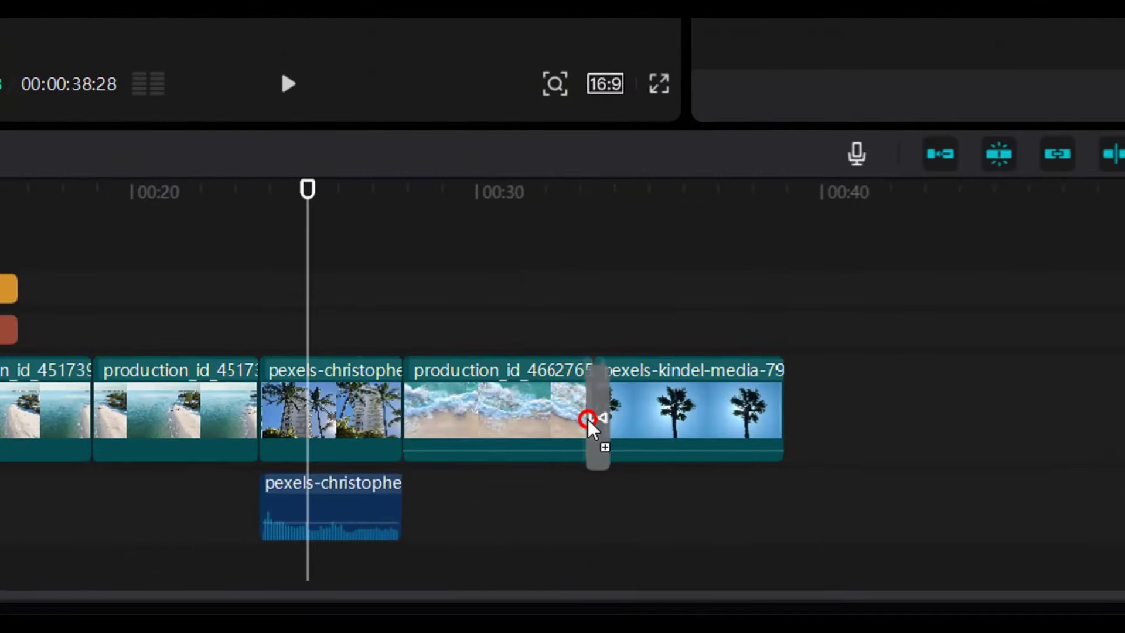
pyautogui.moveTo(588, 420); pyautogui.dragTo(593, 417)
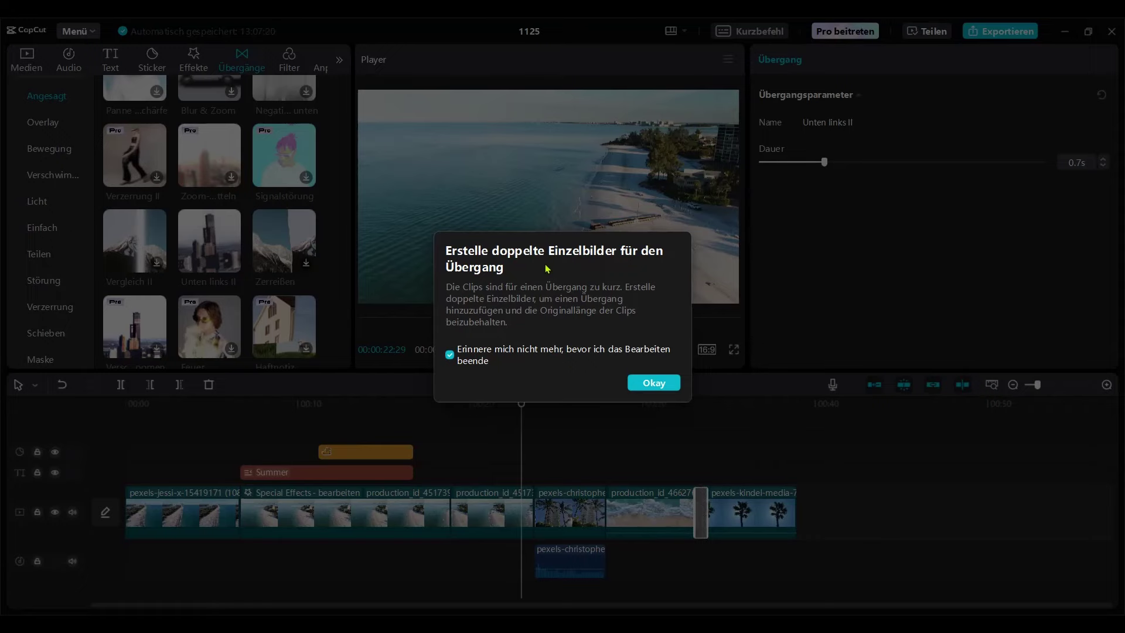
pyautogui.click(654, 383)
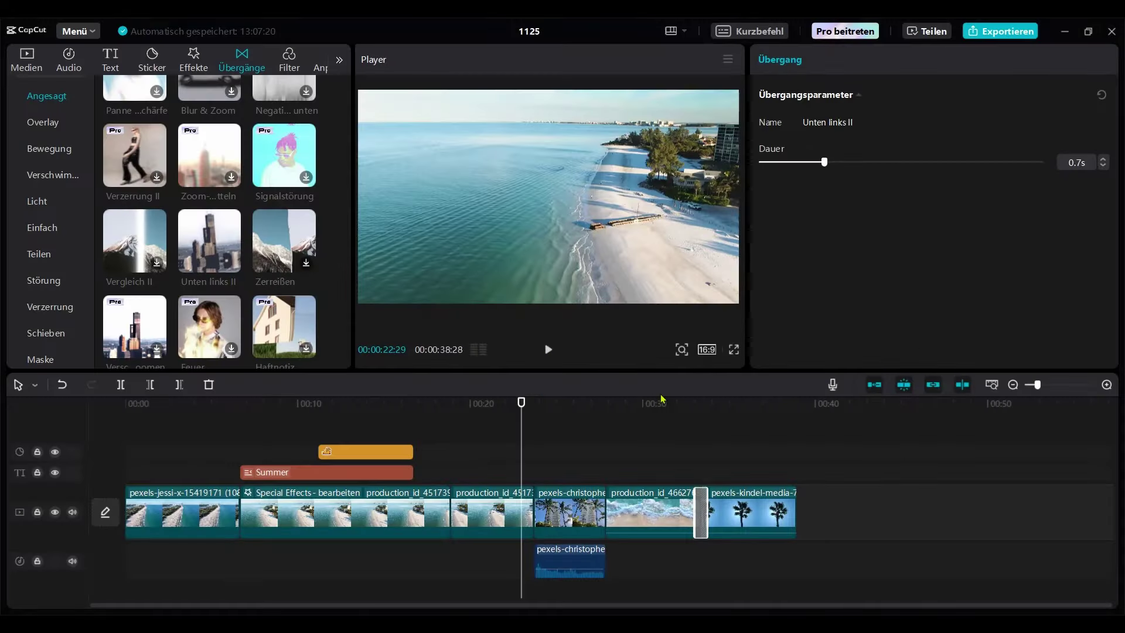
# - Play back the transition between the wave clip and the palm tree clip
pyautogui.click(670, 413)
pyautogui.press('space')
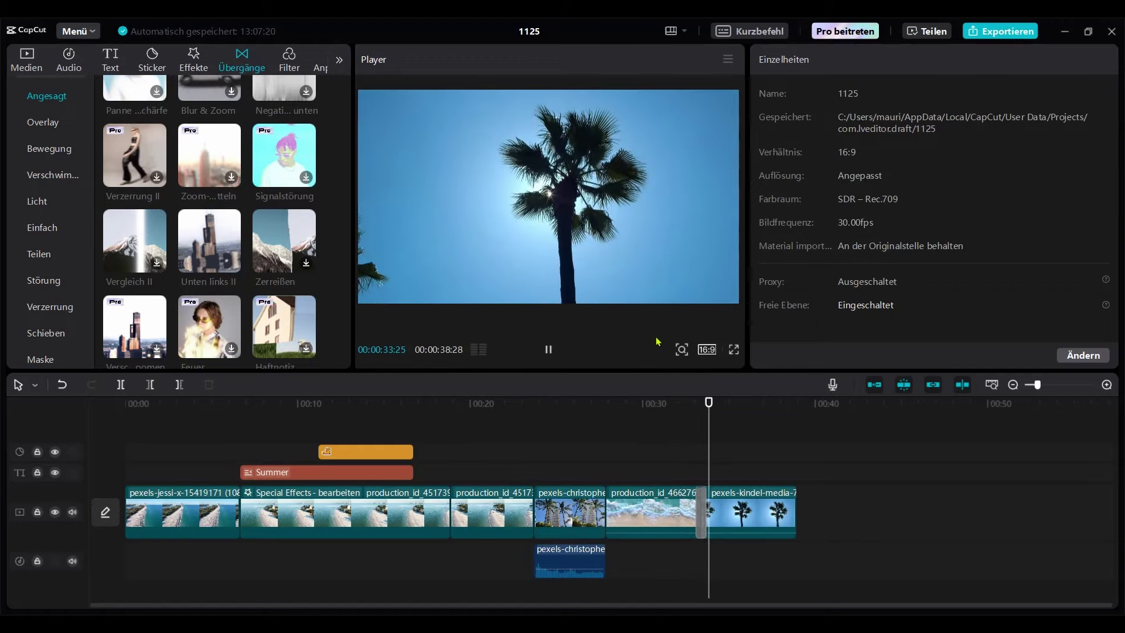
pyautogui.press('space')
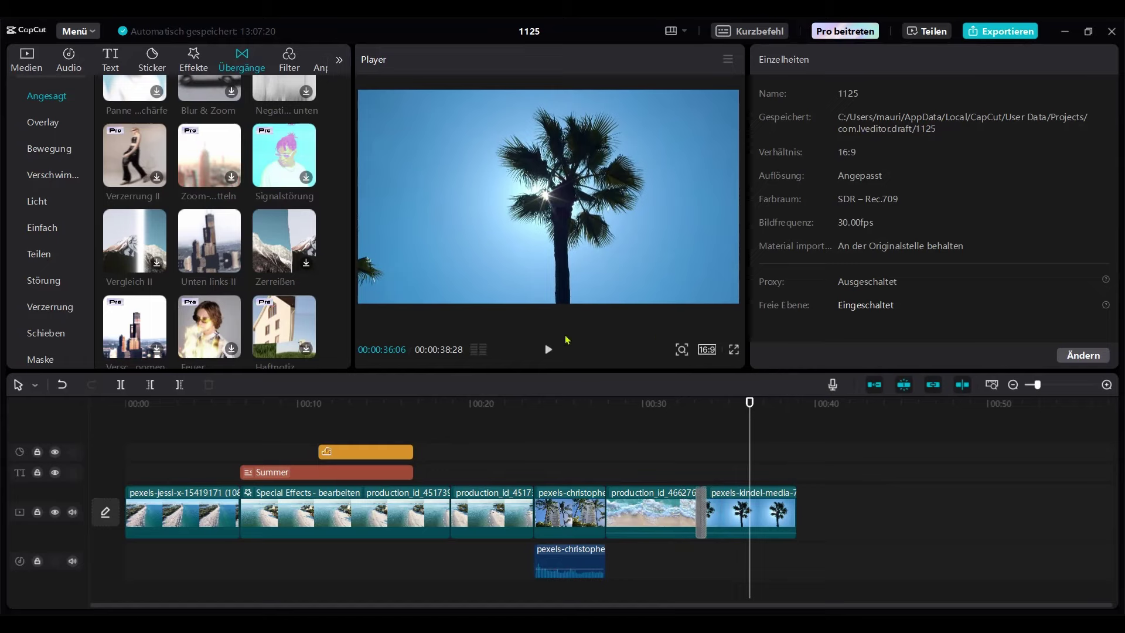
# - Append the production_id_4517394 clip to the timeline's end and trim its start to a length of 00:00:18:13
pyautogui.click(26, 67)
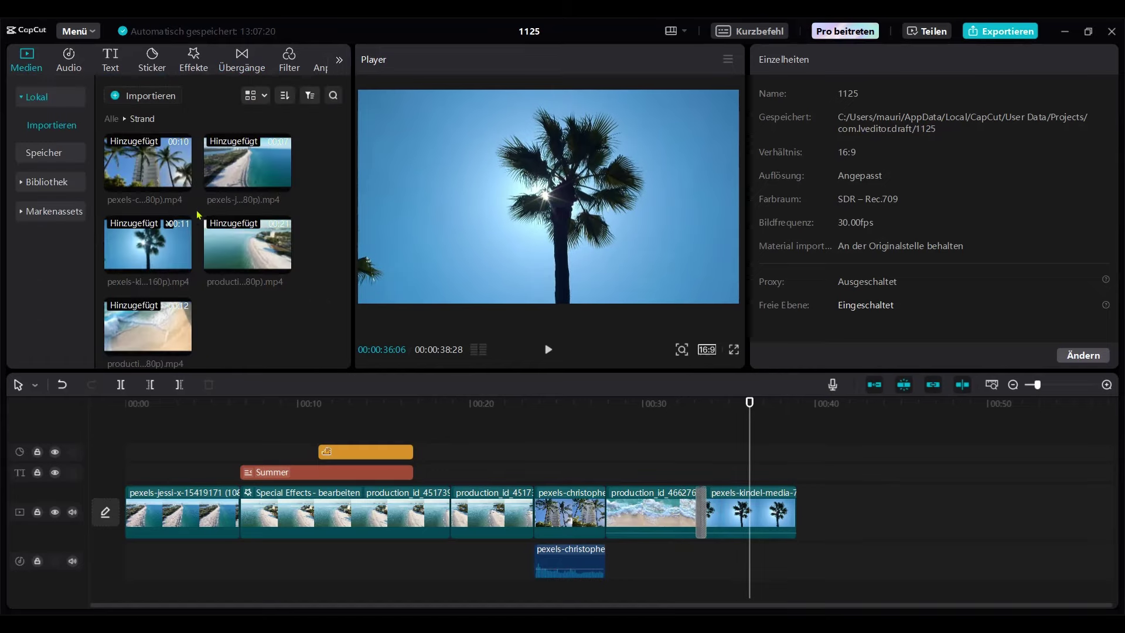
pyautogui.moveTo(241, 244); pyautogui.dragTo(832, 514)
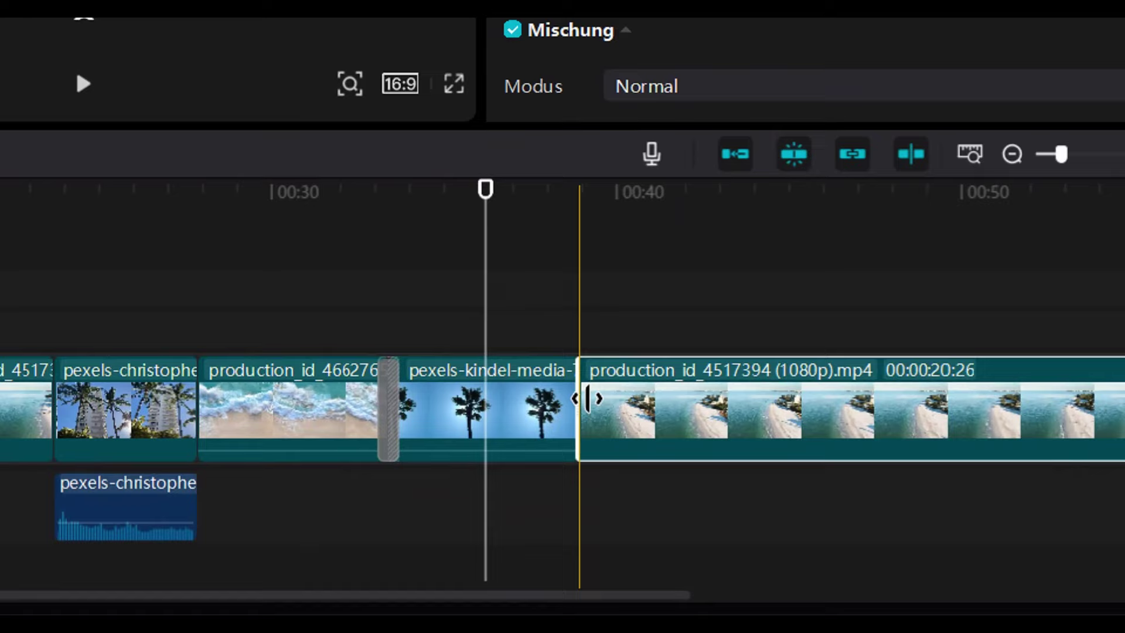
pyautogui.moveTo(588, 398); pyautogui.dragTo(673, 406)
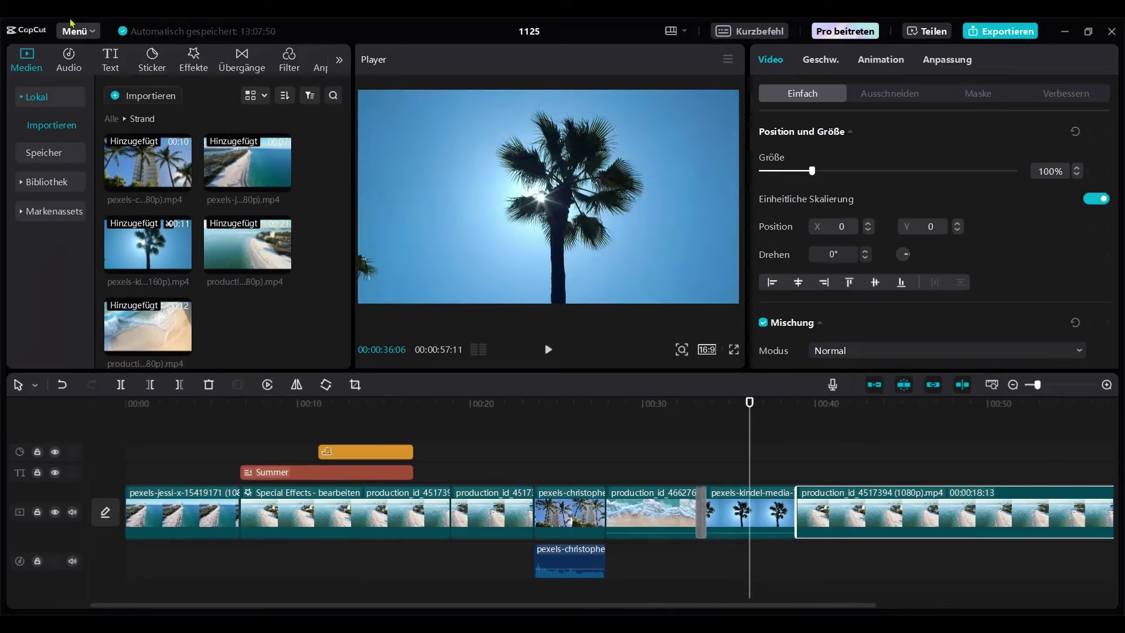
# - Add the Unten links II transition between the palm tree clip and the appended beach clip, and extend it to 2.7 s
pyautogui.click(248, 65)
pyautogui.moveTo(223, 237); pyautogui.dragTo(792, 513)
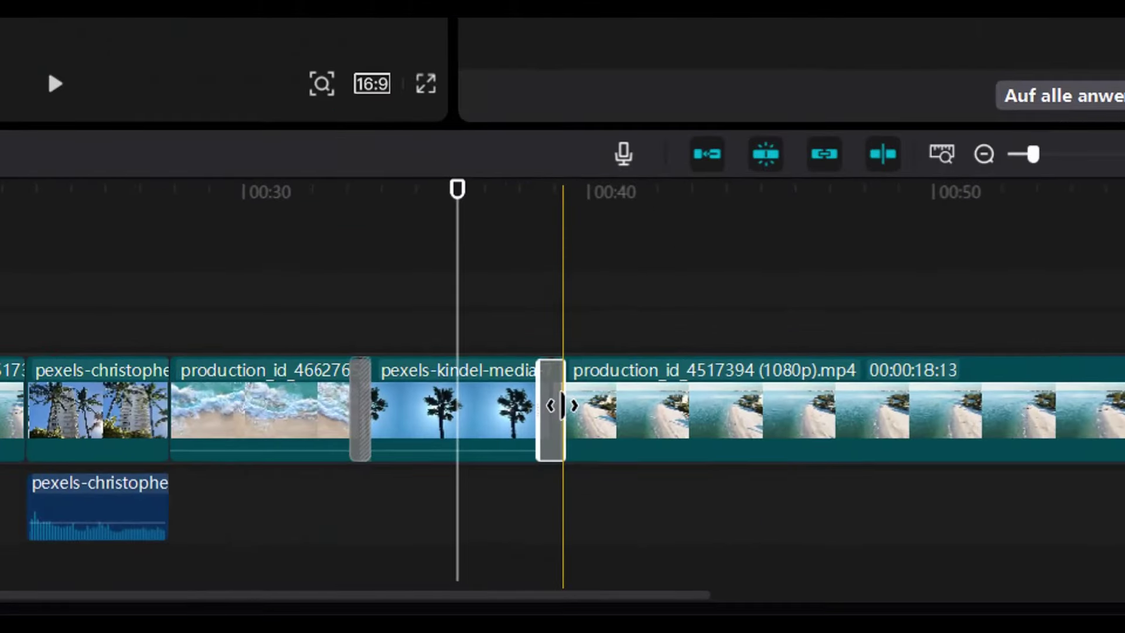
pyautogui.moveTo(563, 406); pyautogui.dragTo(610, 432)
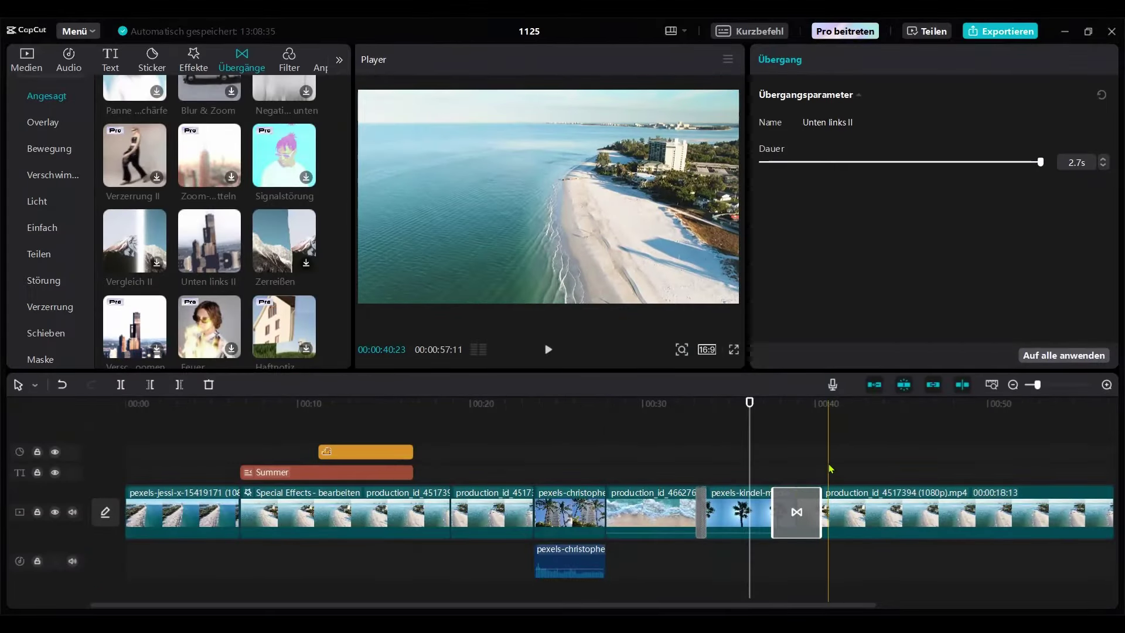
# - Replace the transition between the palm tree clip and the final beach clip with Zerreißen and play it back
pyautogui.moveTo(285, 240); pyautogui.dragTo(796, 505)
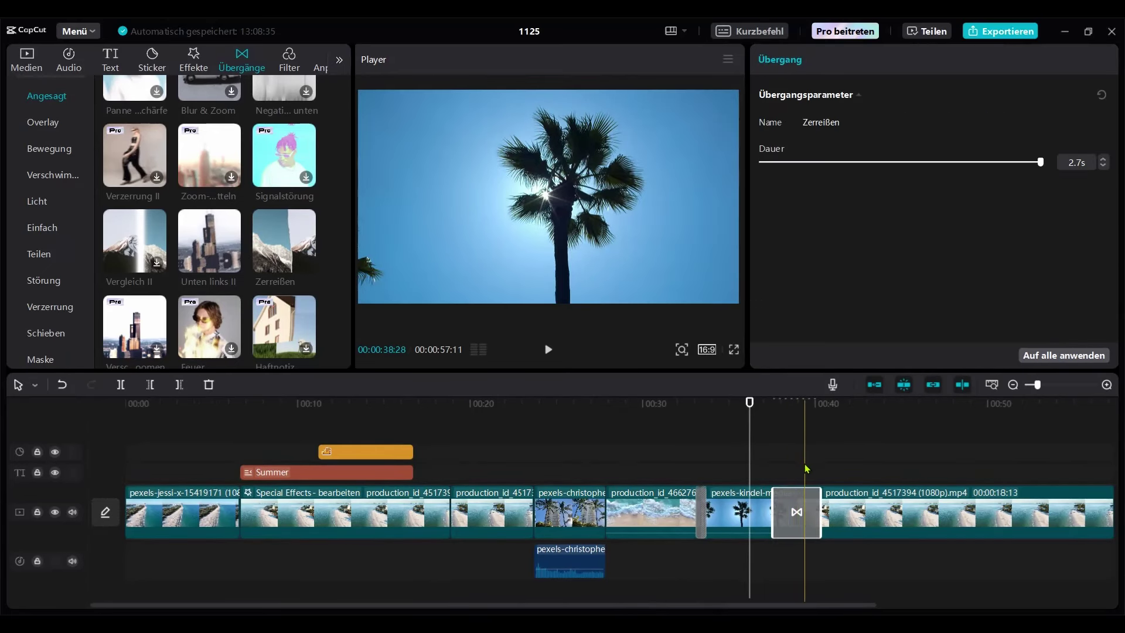
pyautogui.press('space')
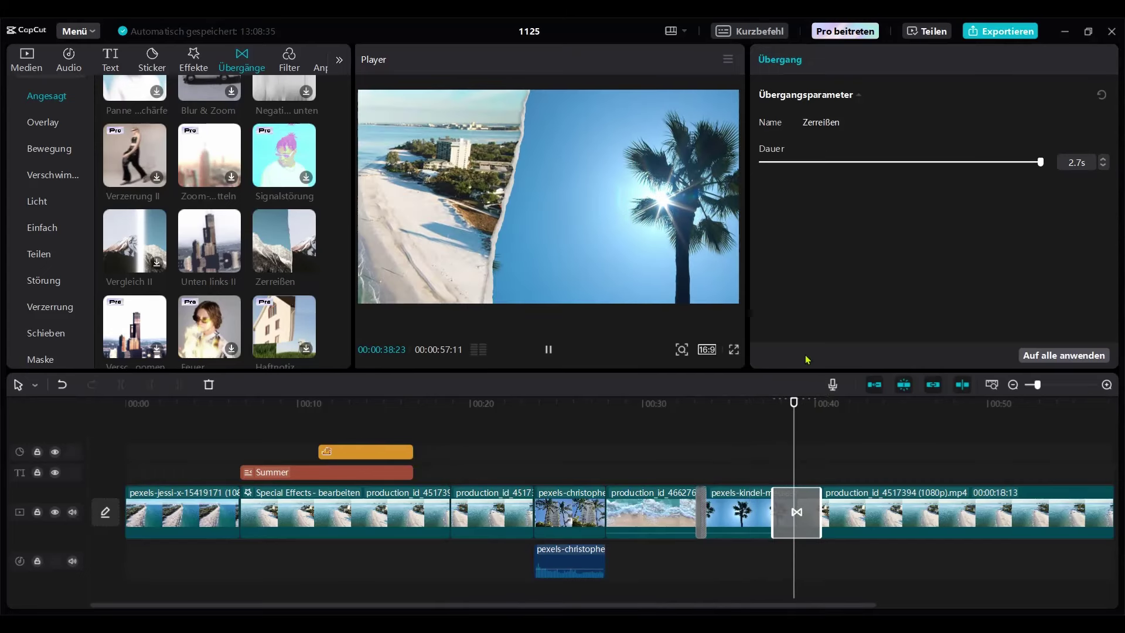
pyautogui.press('space')
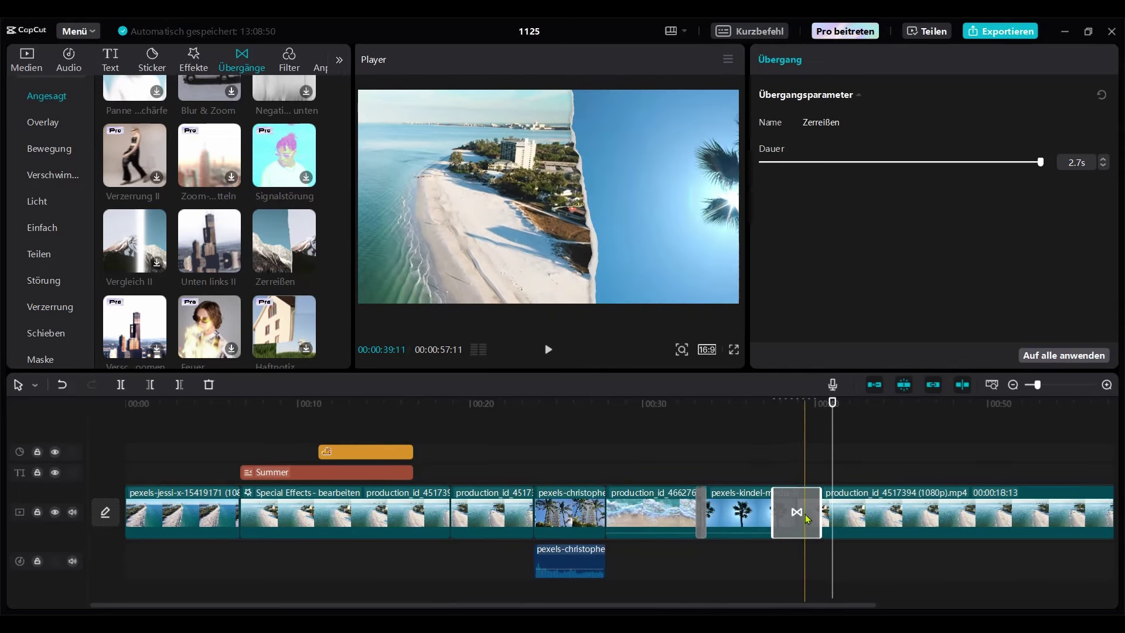
# - Delete the transition between the palm tree clip and the final beach clip
pyautogui.press('Delete')
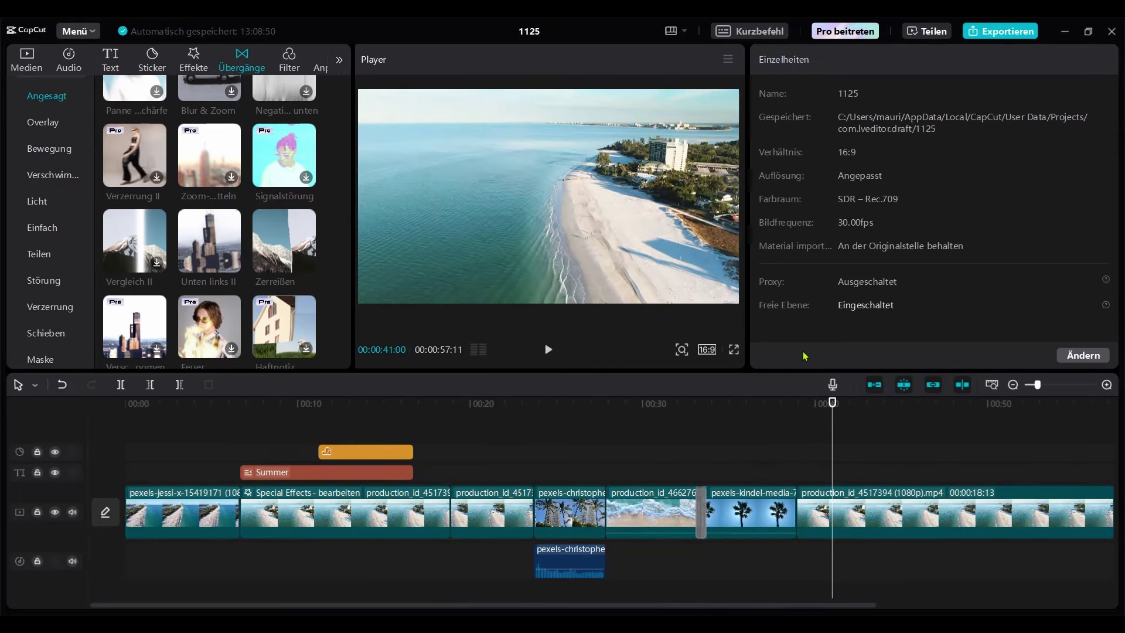
pyautogui.click(781, 444)
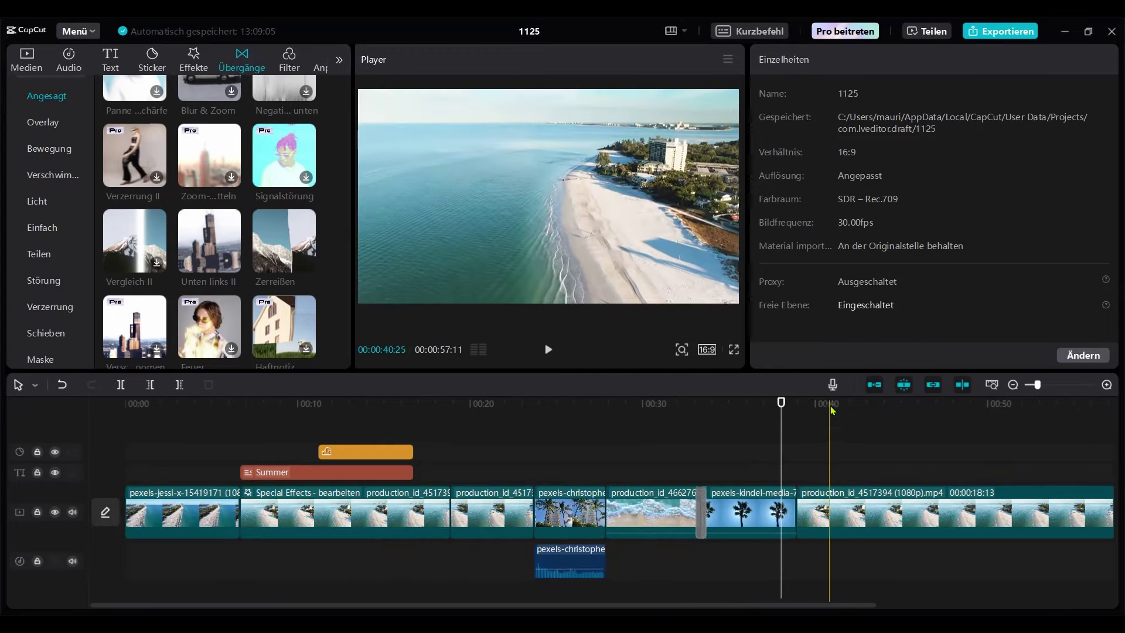
# - Try scaling the final beach clip down to 74%, rotating it and repositioning it in the preview
pyautogui.click(830, 510)
pyautogui.click(858, 516)
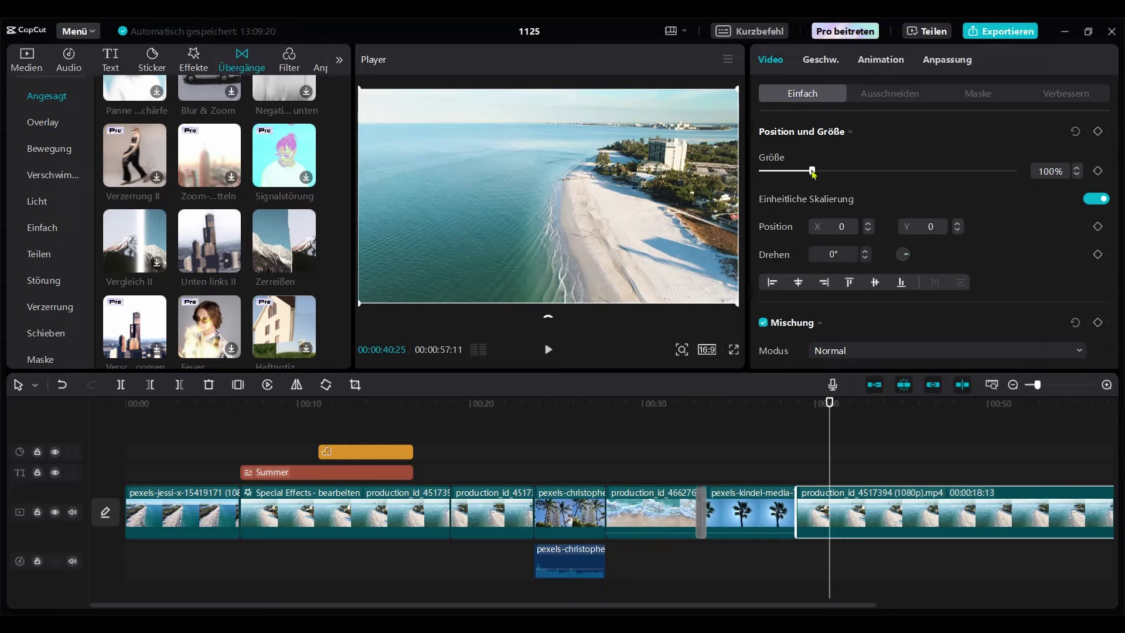
pyautogui.moveTo(814, 175)
pyautogui.mouseDown()
pyautogui.moveTo(851, 174)
pyautogui.moveTo(797, 174)
pyautogui.mouseUp()
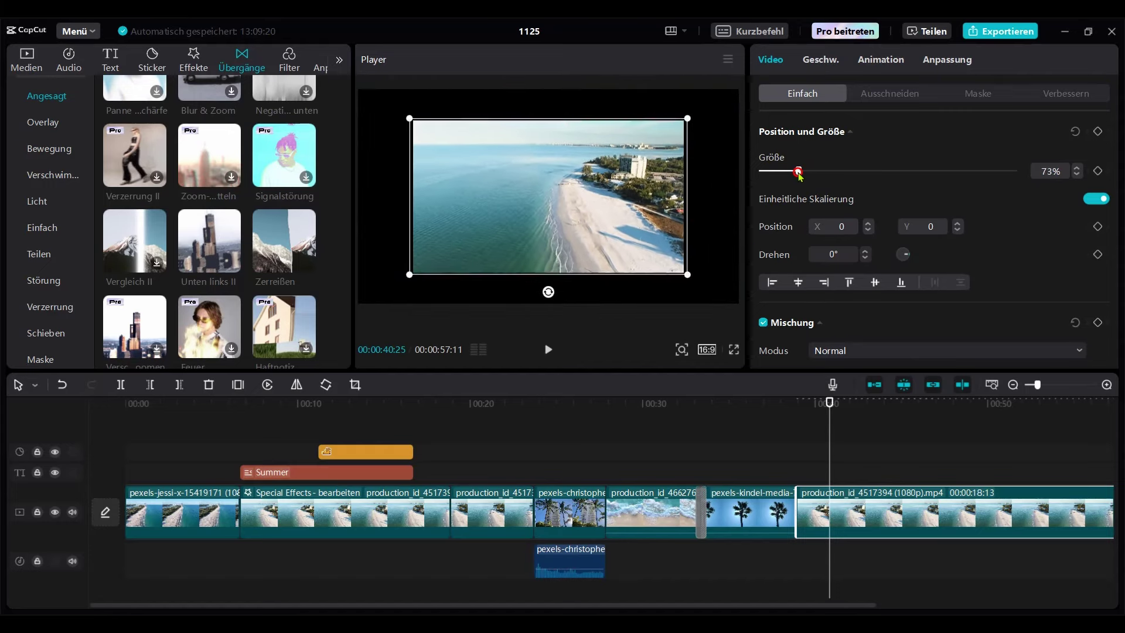
pyautogui.moveTo(687, 278)
pyautogui.mouseDown()
pyautogui.moveTo(726, 309)
pyautogui.moveTo(692, 278)
pyautogui.mouseUp()
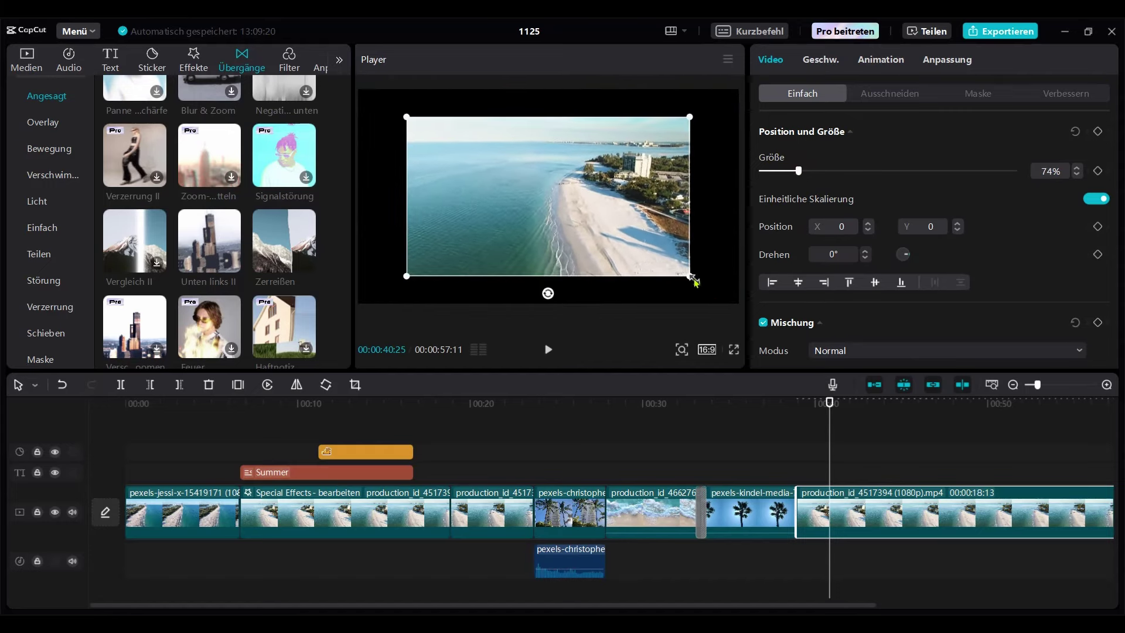
pyautogui.moveTo(546, 290); pyautogui.dragTo(522, 293)
pyautogui.moveTo(508, 205); pyautogui.dragTo(567, 225)
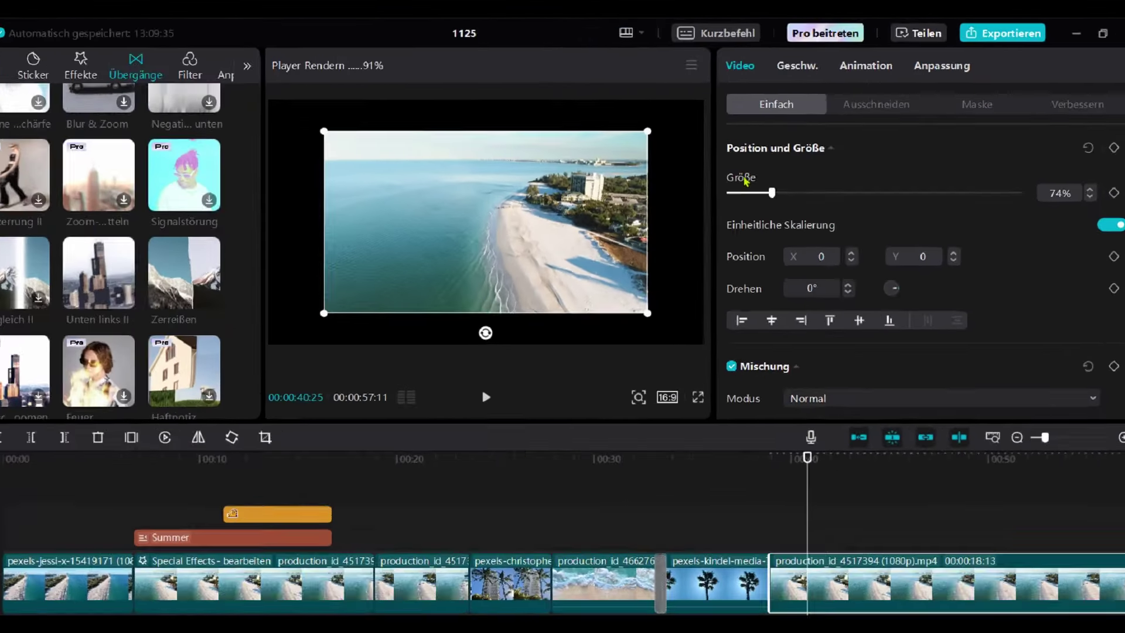
# - Look through the final beach clip's position, blending, stabilisation, motion blur and canvas settings, and its cutout options
pyautogui.scroll(3, 17, 522)
pyautogui.scroll(-4, 940, 255)
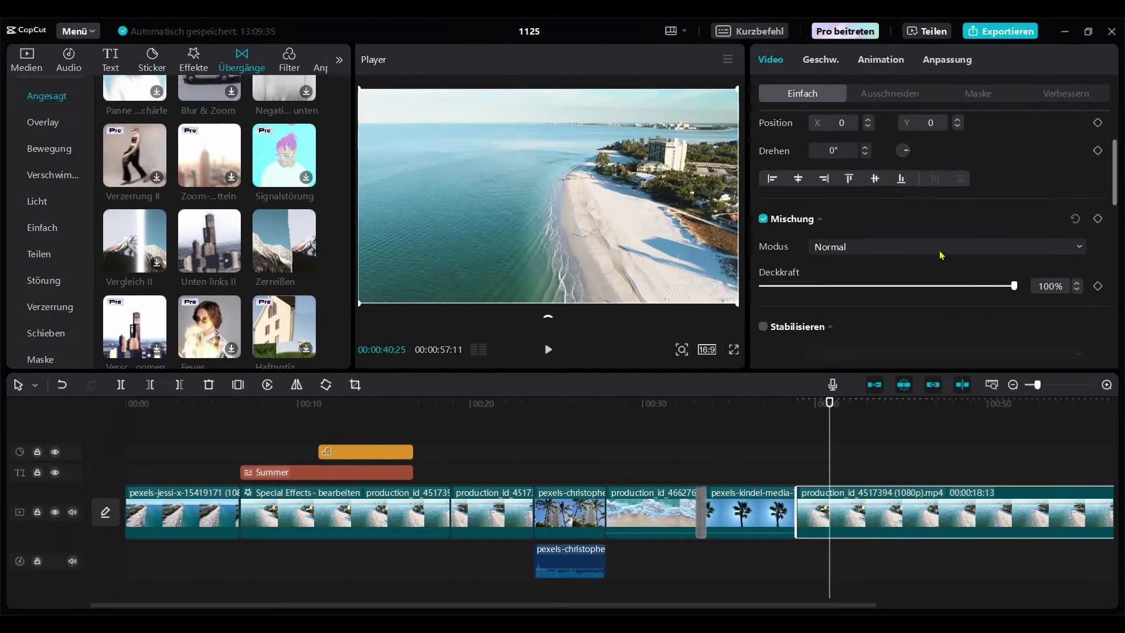
pyautogui.scroll(1, 916, 209)
pyautogui.moveTo(1015, 215)
pyautogui.mouseDown()
pyautogui.moveTo(786, 214)
pyautogui.moveTo(1015, 214)
pyautogui.mouseUp()
pyautogui.scroll(-3, 852, 261)
pyautogui.scroll(-4, 852, 261)
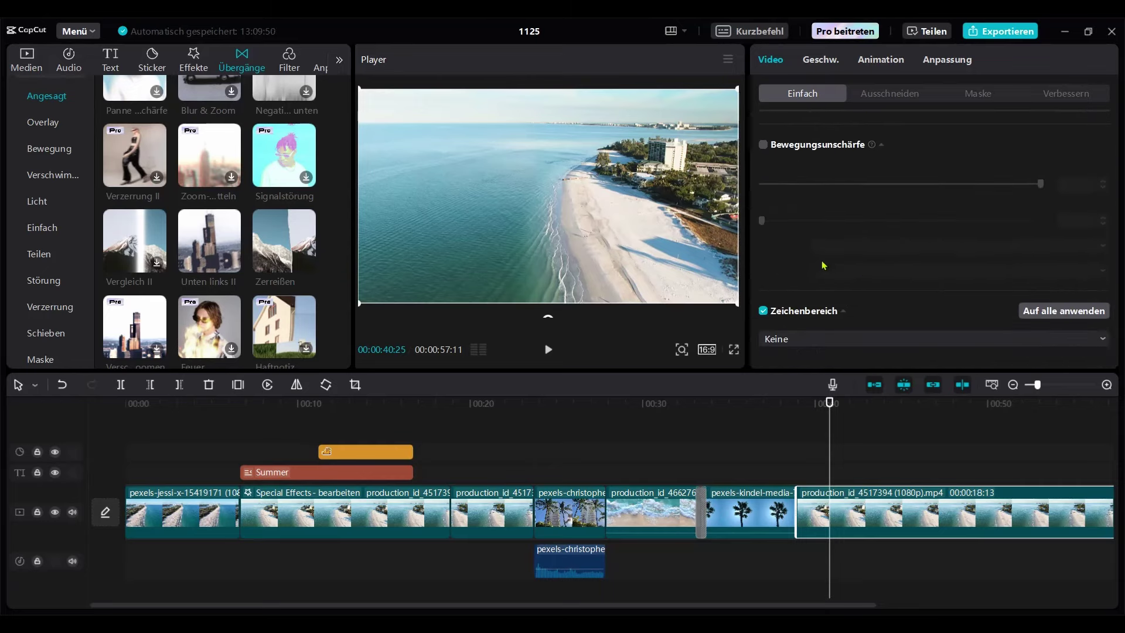
pyautogui.scroll(8, 823, 265)
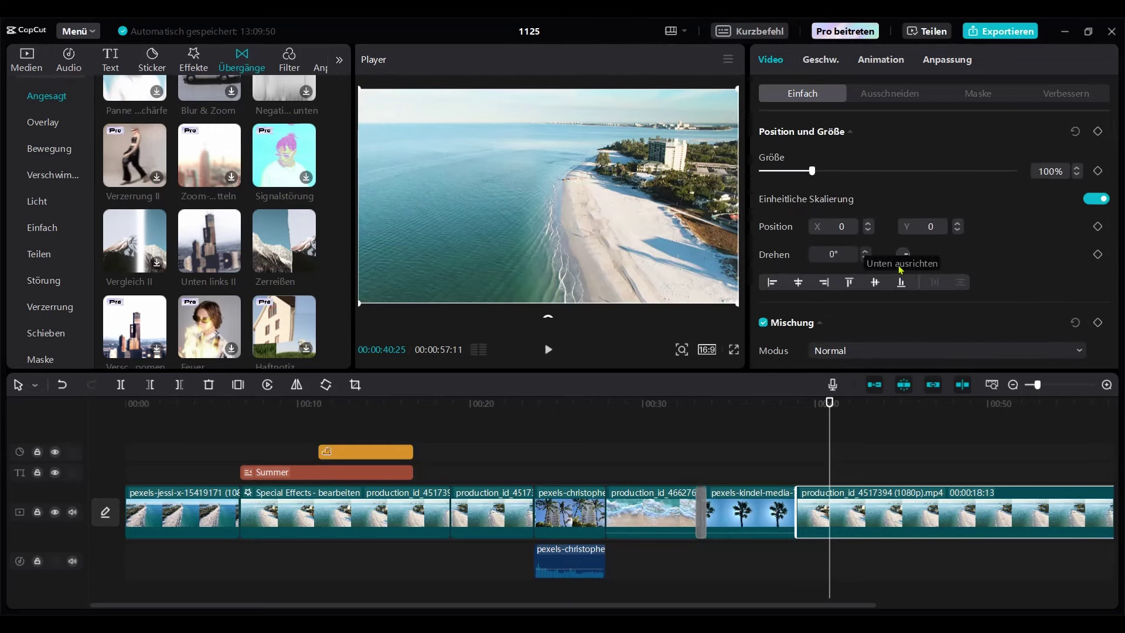
pyautogui.click(882, 97)
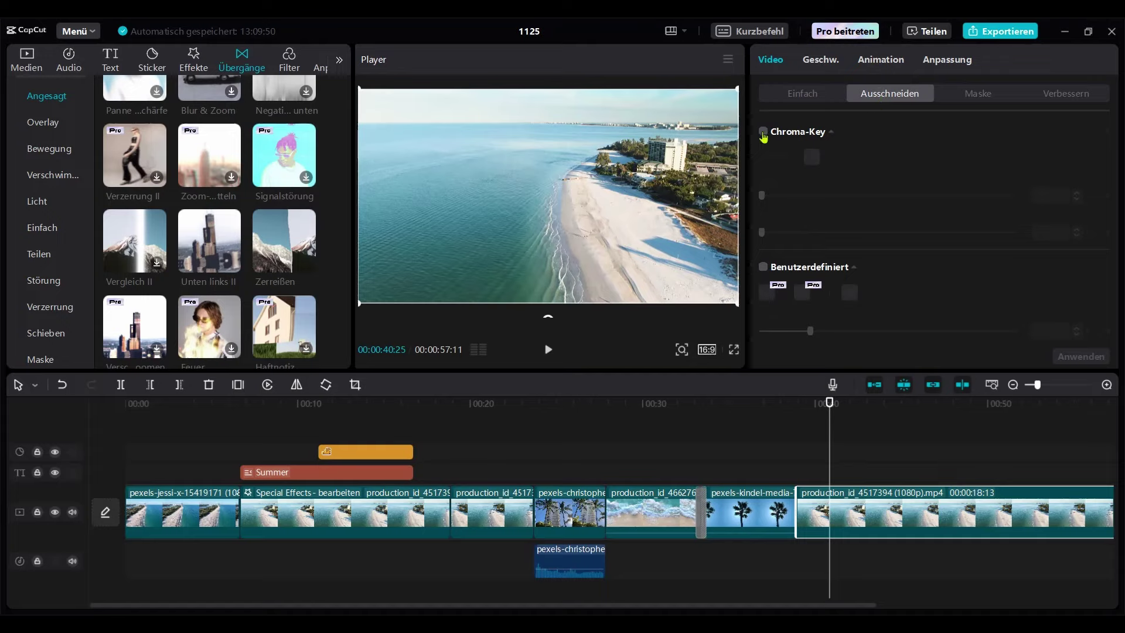
pyautogui.scroll(-2, 759, 246)
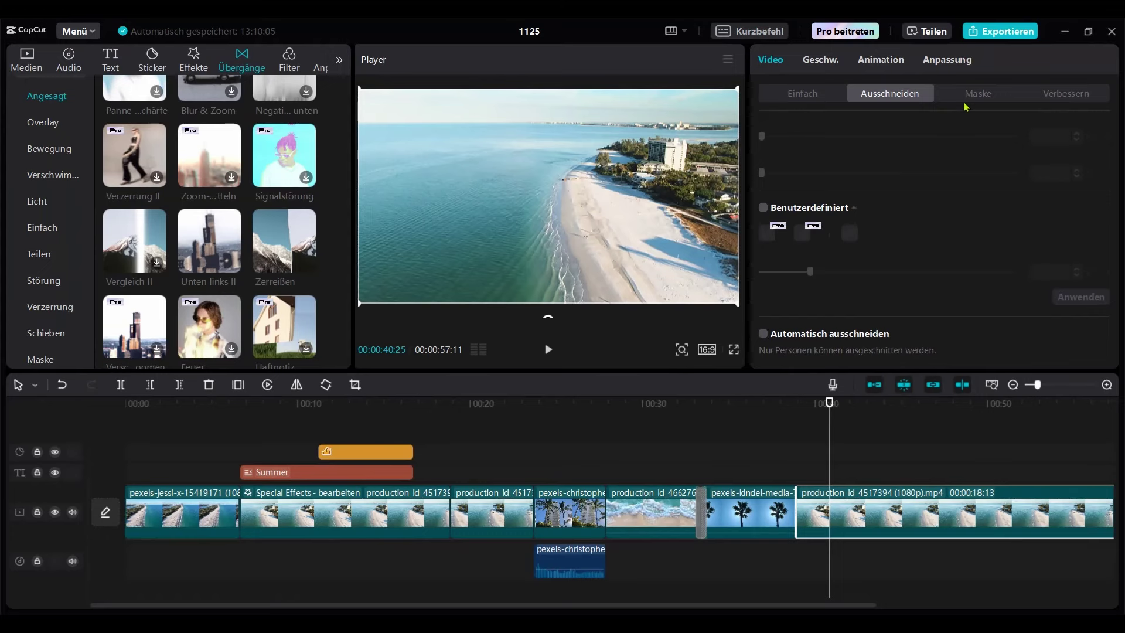
# - Move the palm tree clip from the main track onto a separate track above the final beach clip
pyautogui.click(969, 98)
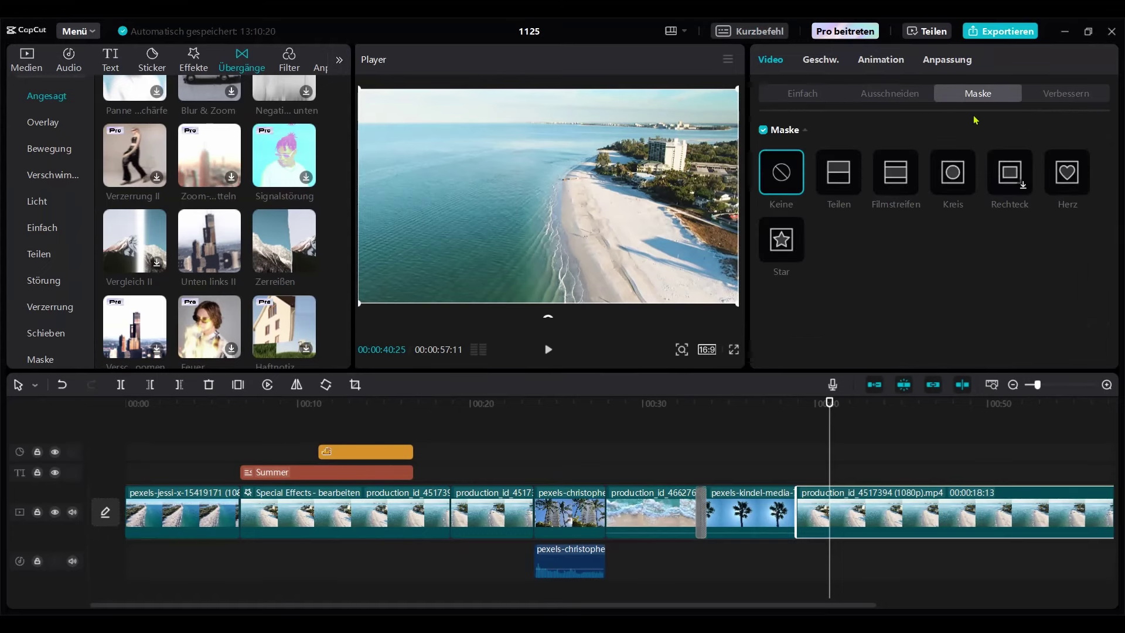
pyautogui.moveTo(752, 507); pyautogui.dragTo(786, 450)
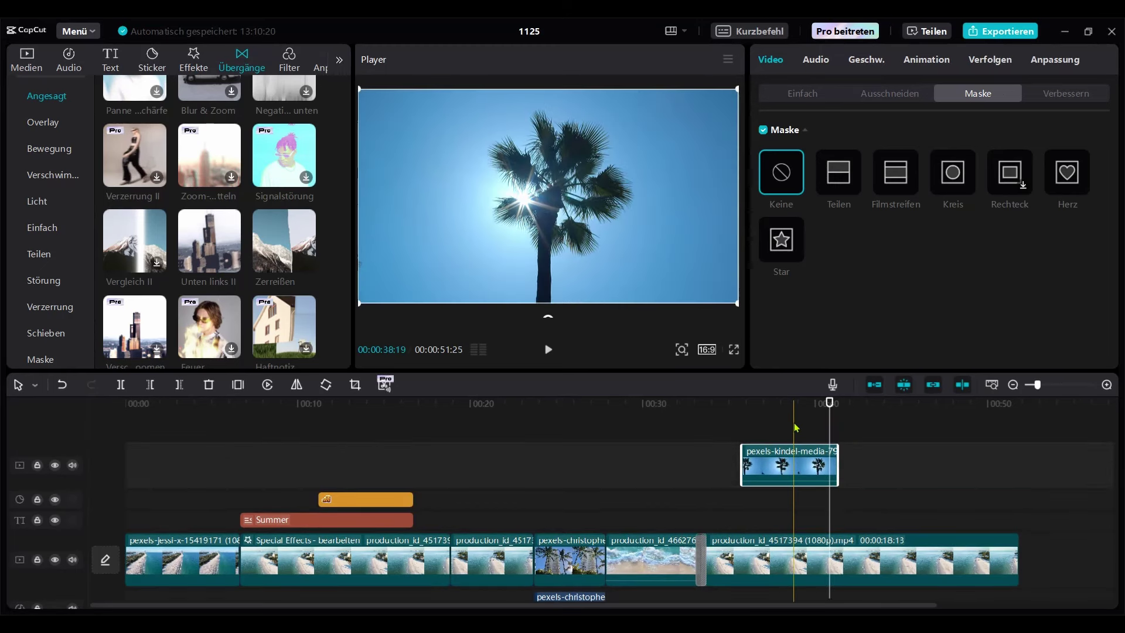
pyautogui.click(785, 418)
pyautogui.click(786, 466)
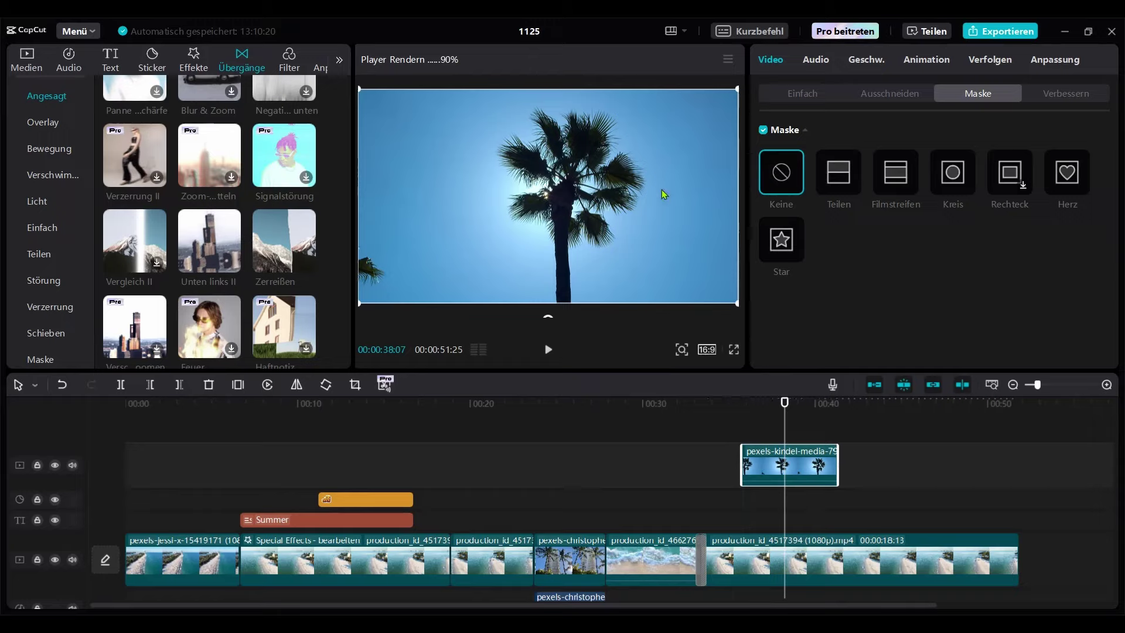
# - Mask the raised palm tree clip with a feathered Herz shape sized 2150 × 1929, and play back the overlay
pyautogui.click(1068, 177)
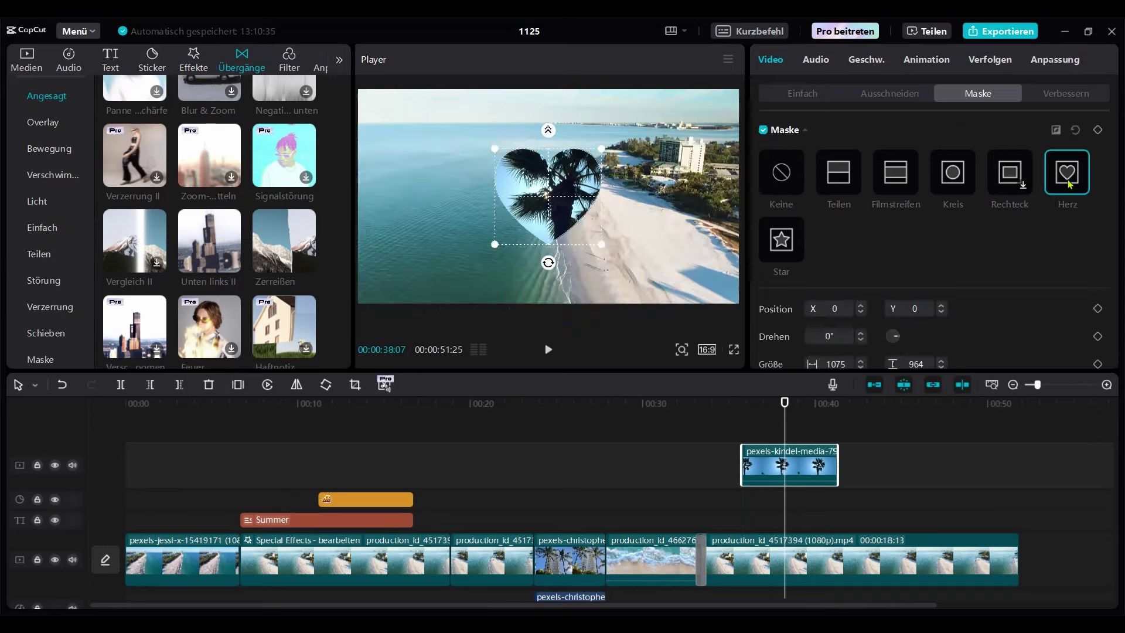
pyautogui.moveTo(603, 246); pyautogui.dragTo(656, 302)
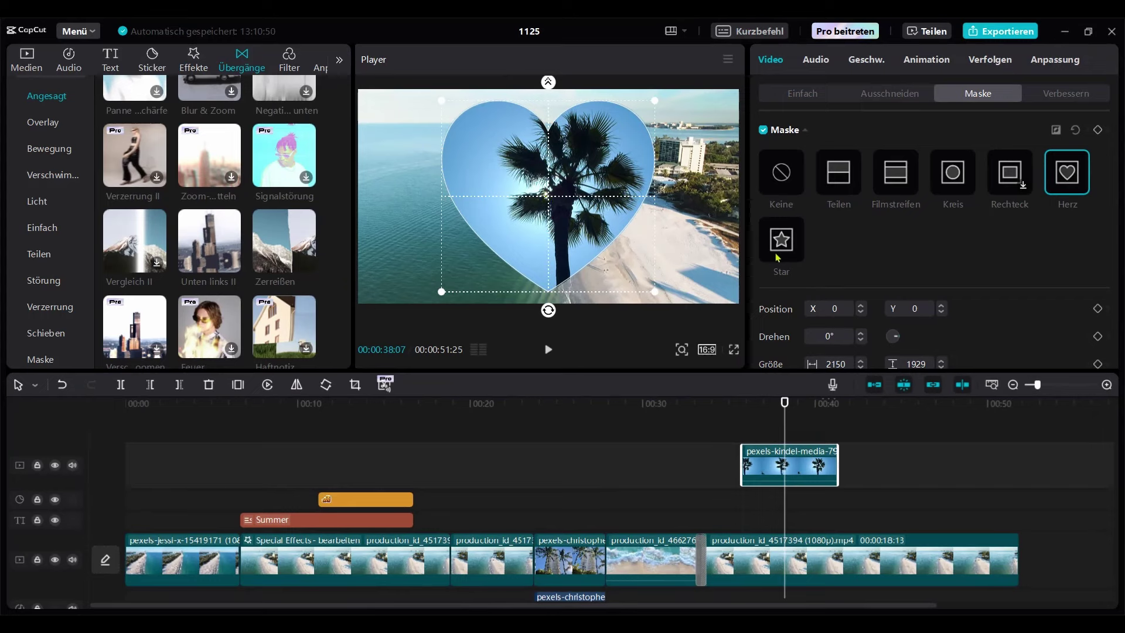
pyautogui.scroll(-2, 780, 293)
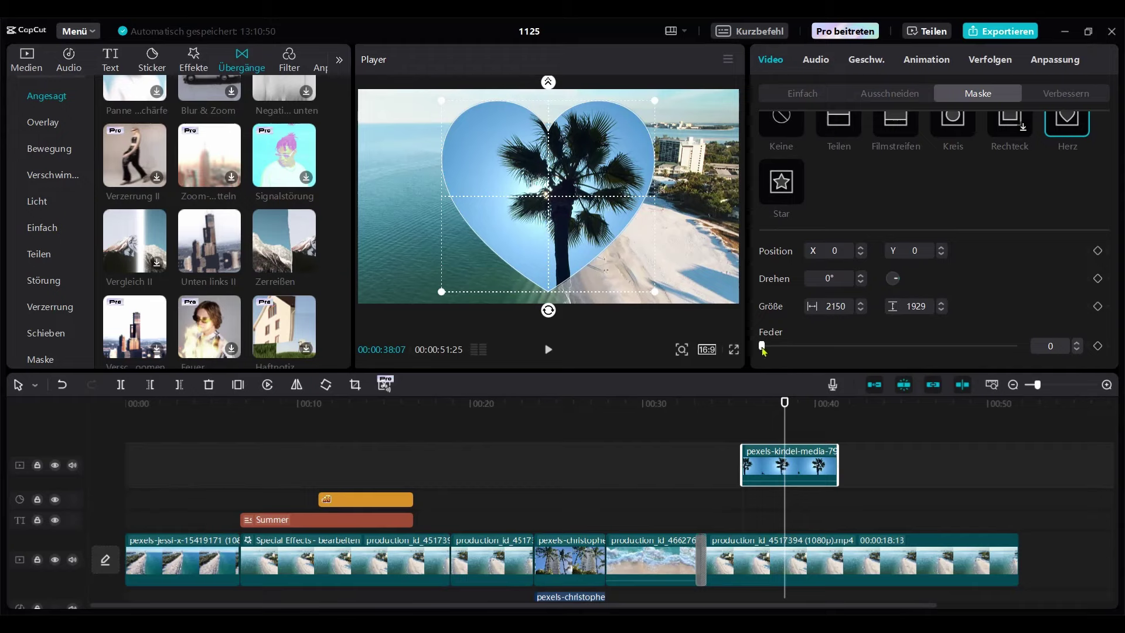
pyautogui.moveTo(763, 347); pyautogui.dragTo(896, 349)
pyautogui.moveTo(736, 418); pyautogui.dragTo(723, 417)
pyautogui.press('space')
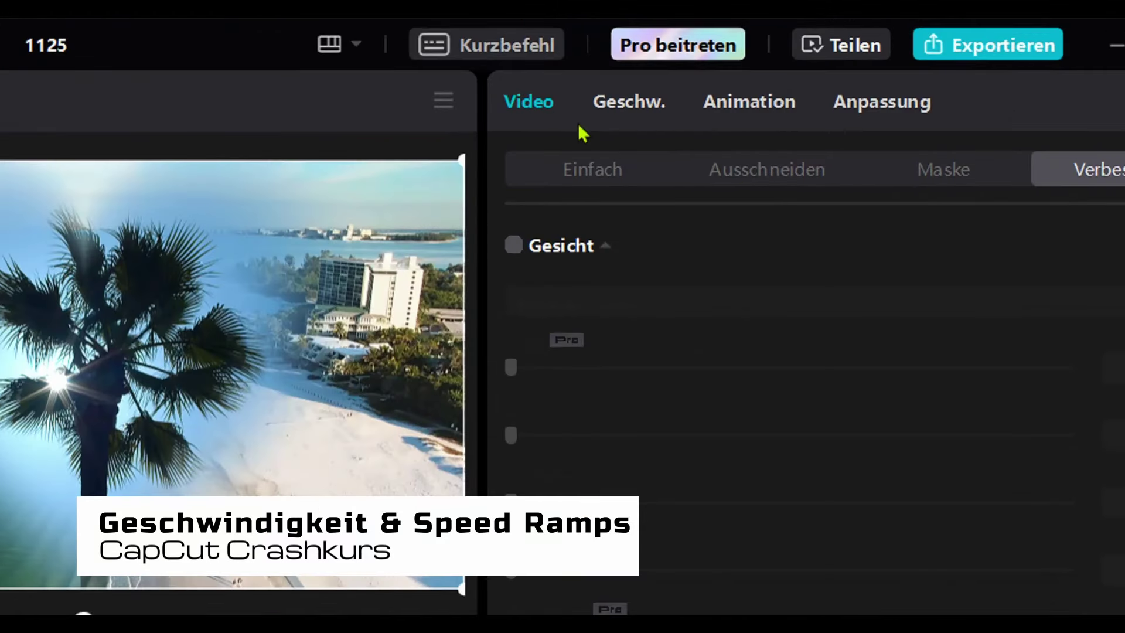
# - Set the final beach clip's playback speed to 2.0x and play back the sped-up section
pyautogui.click(623, 104)
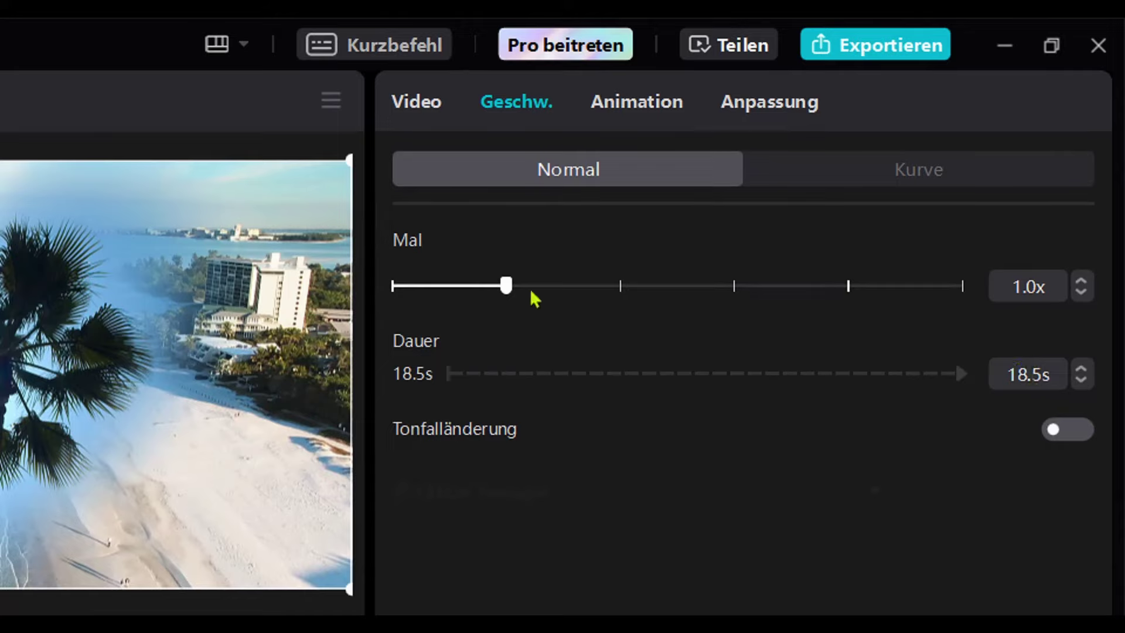
pyautogui.moveTo(507, 286); pyautogui.dragTo(620, 287)
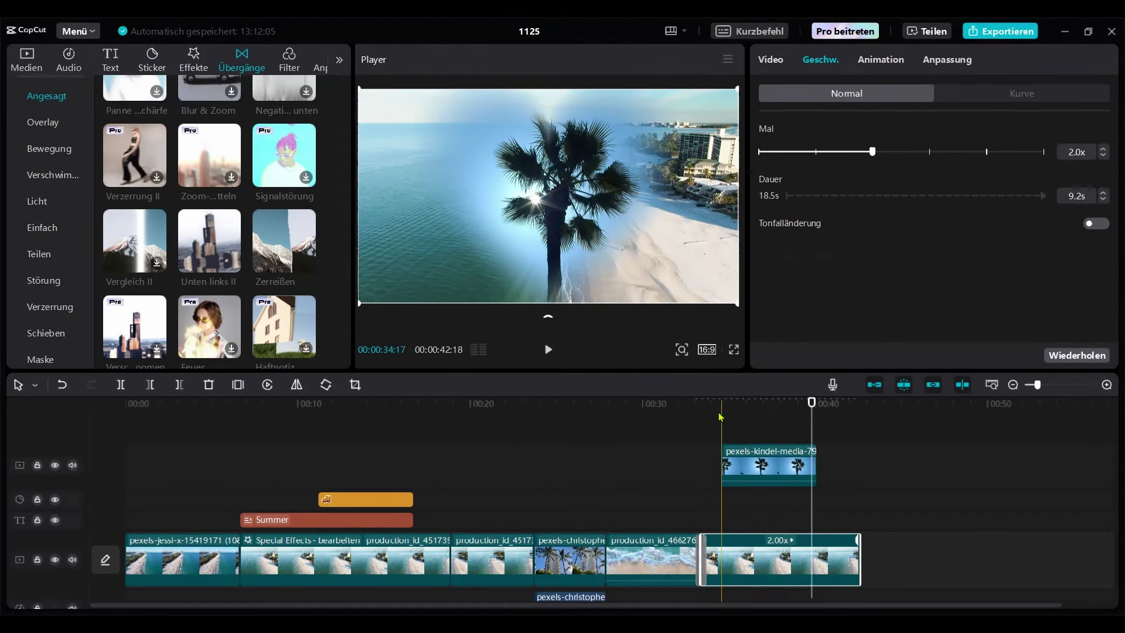
pyautogui.click(709, 419)
pyautogui.press('space')
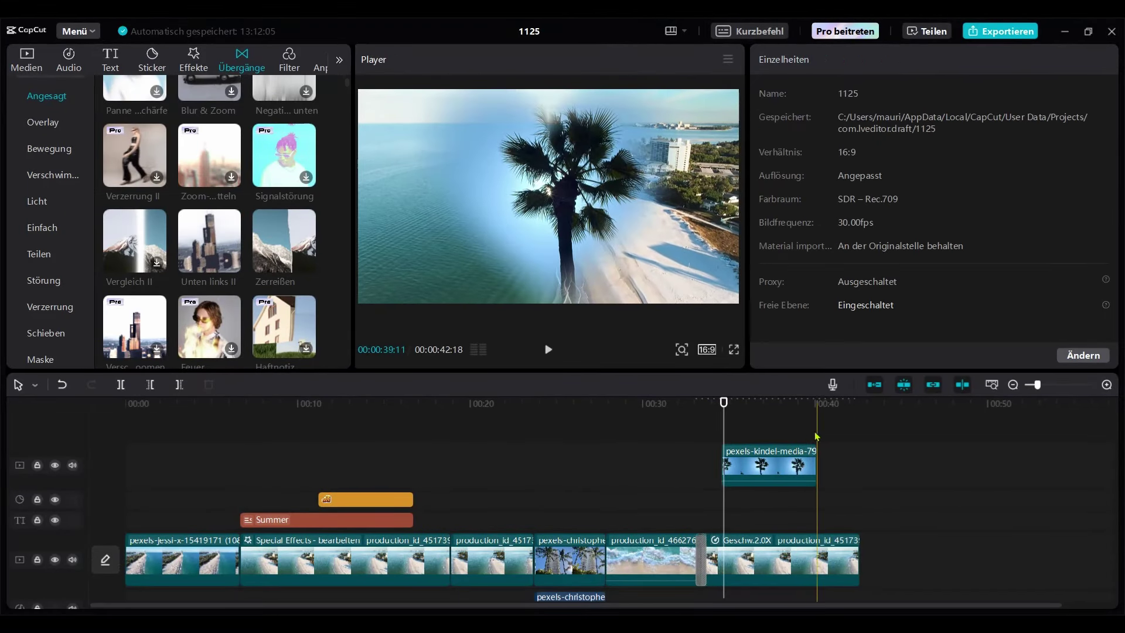
# - Play back the wave clip from its start to examine its normal speed
pyautogui.click(827, 559)
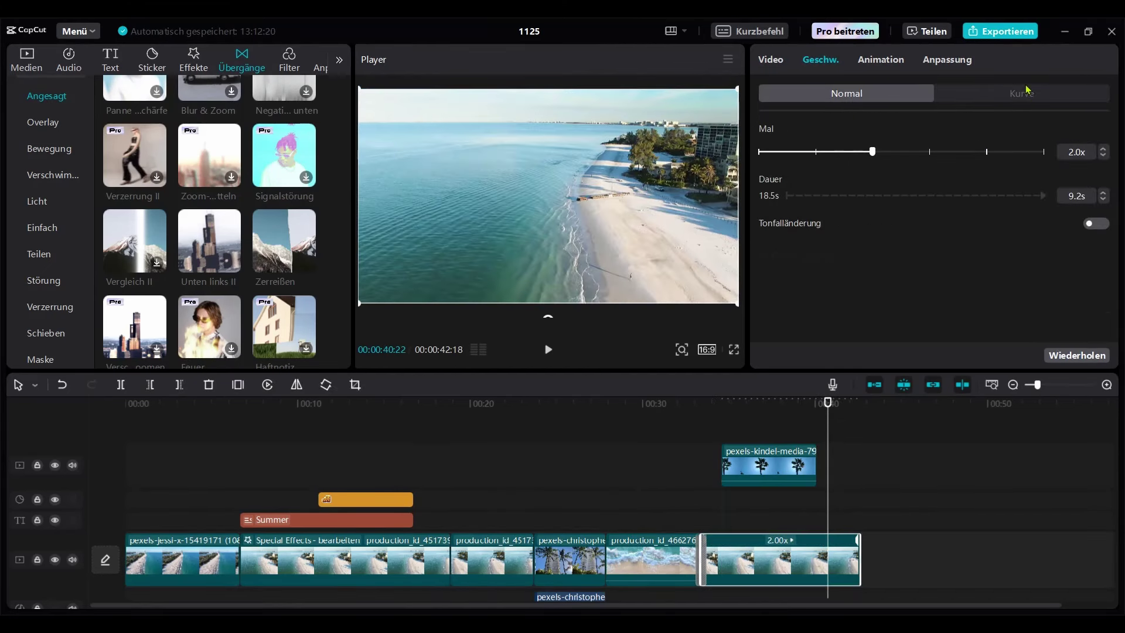
pyautogui.click(635, 560)
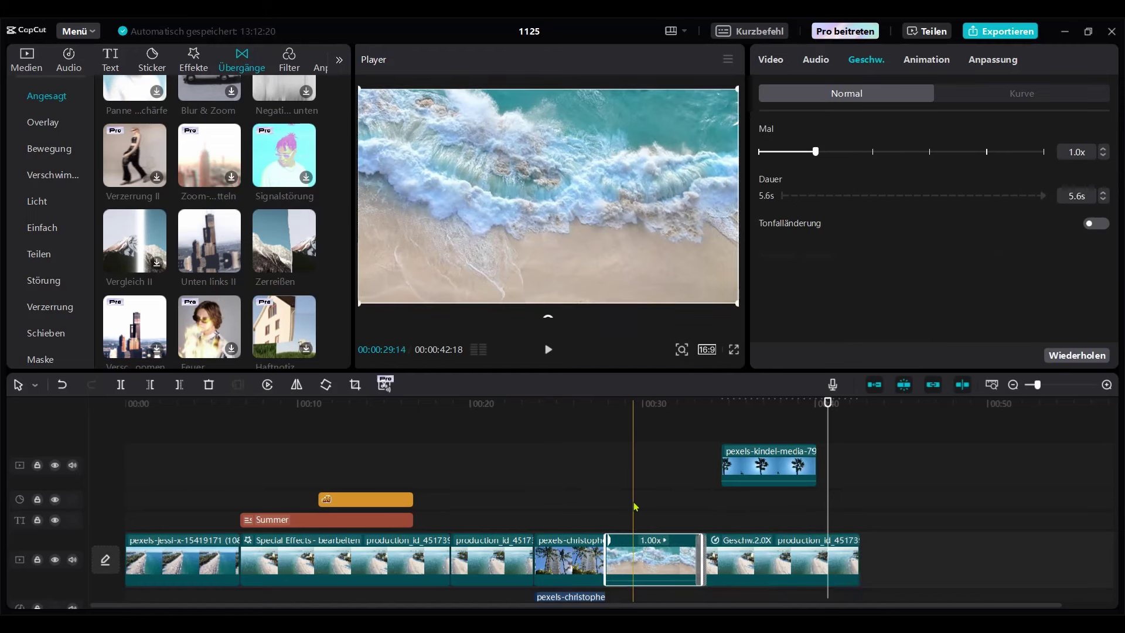
pyautogui.click(607, 421)
pyautogui.press('space')
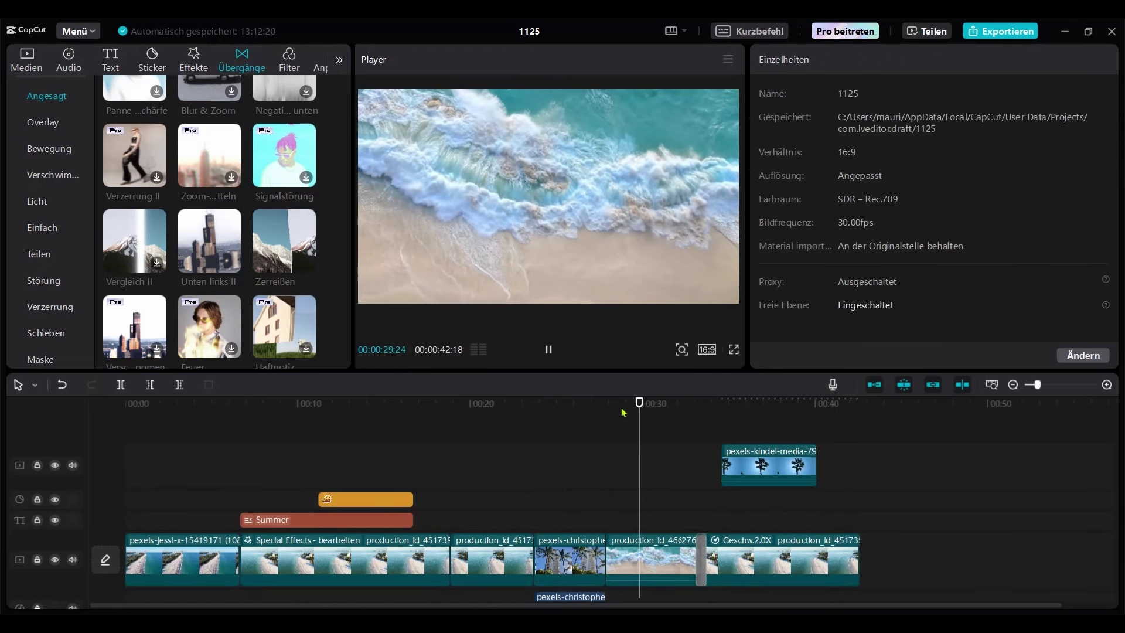
pyautogui.press('space')
# - Apply the Montage speed curve to the wave clip and play it back
pyautogui.click(542, 240)
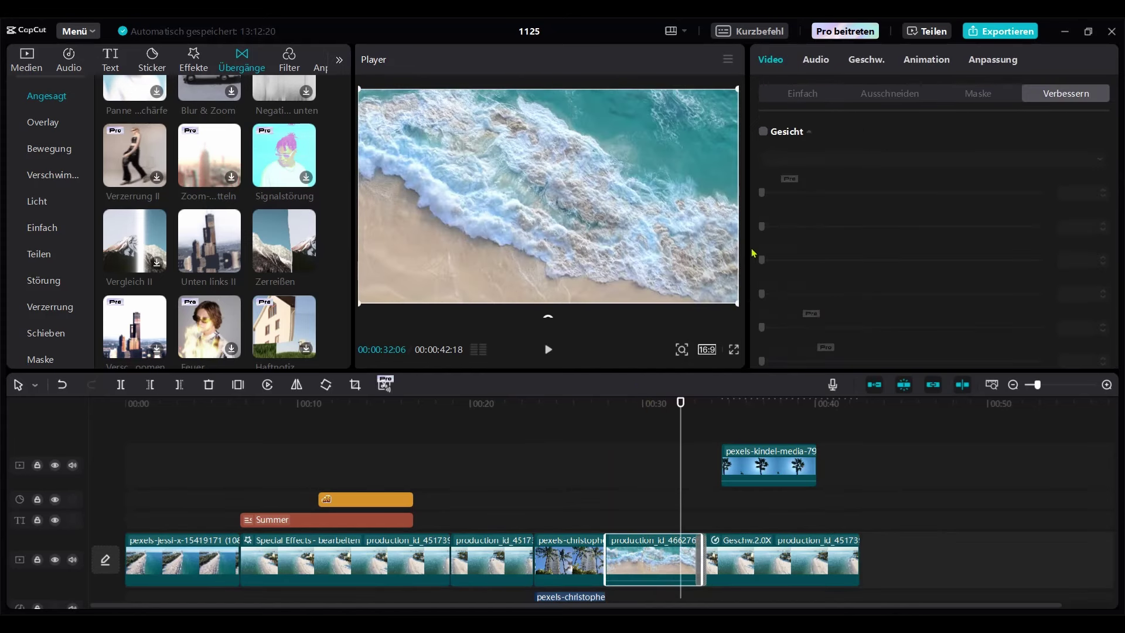
pyautogui.click(859, 61)
pyautogui.click(983, 96)
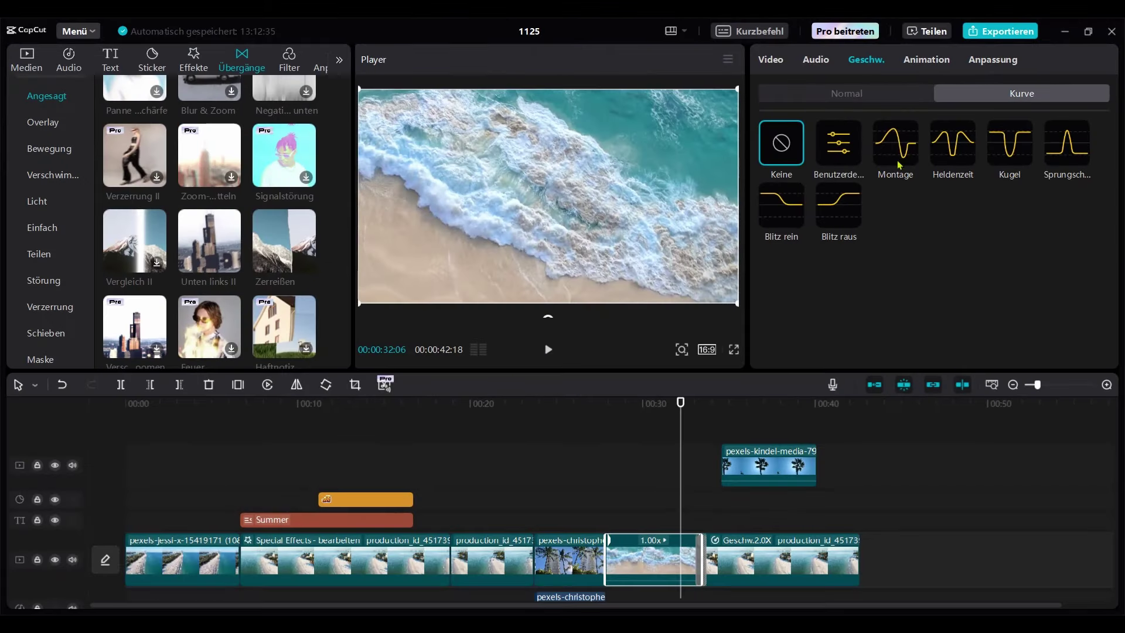
pyautogui.click(889, 160)
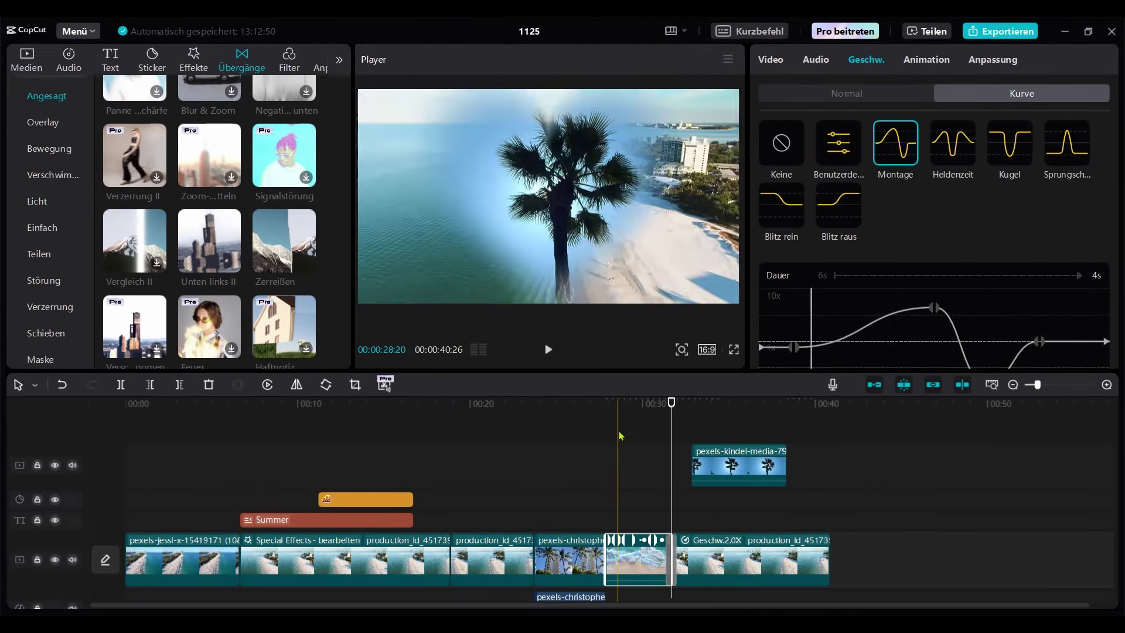
pyautogui.click(609, 416)
pyautogui.press('space')
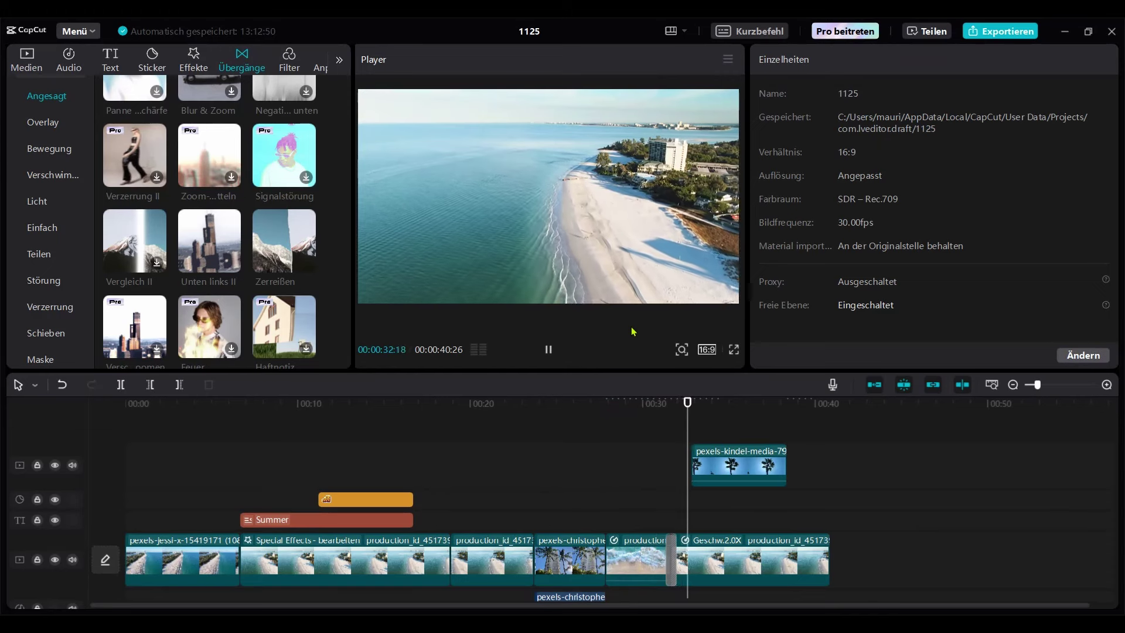
# - Remove the Montage curve from the wave clip and apply the Benutzerdefiniert speed curve instead
pyautogui.click(626, 427)
pyautogui.click(630, 554)
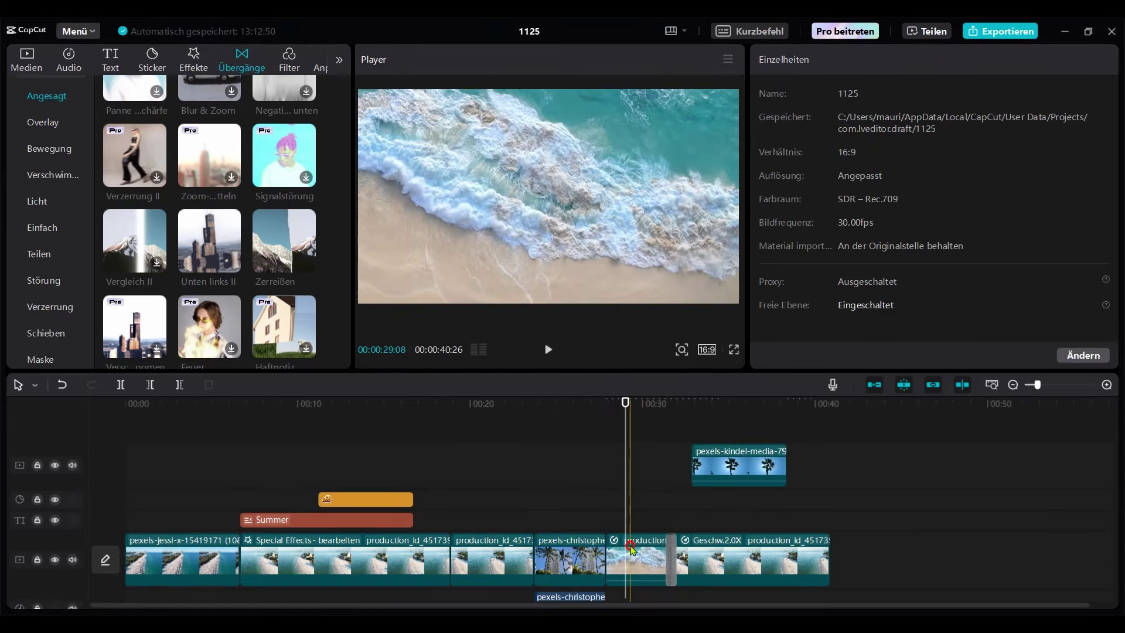
pyautogui.click(869, 61)
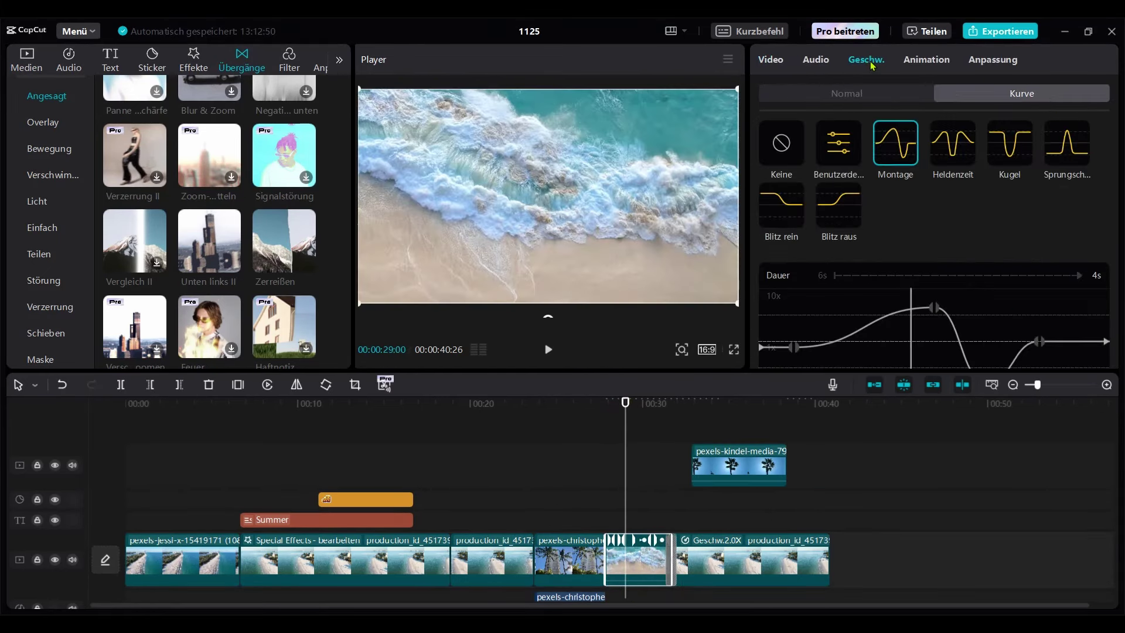
pyautogui.click(787, 149)
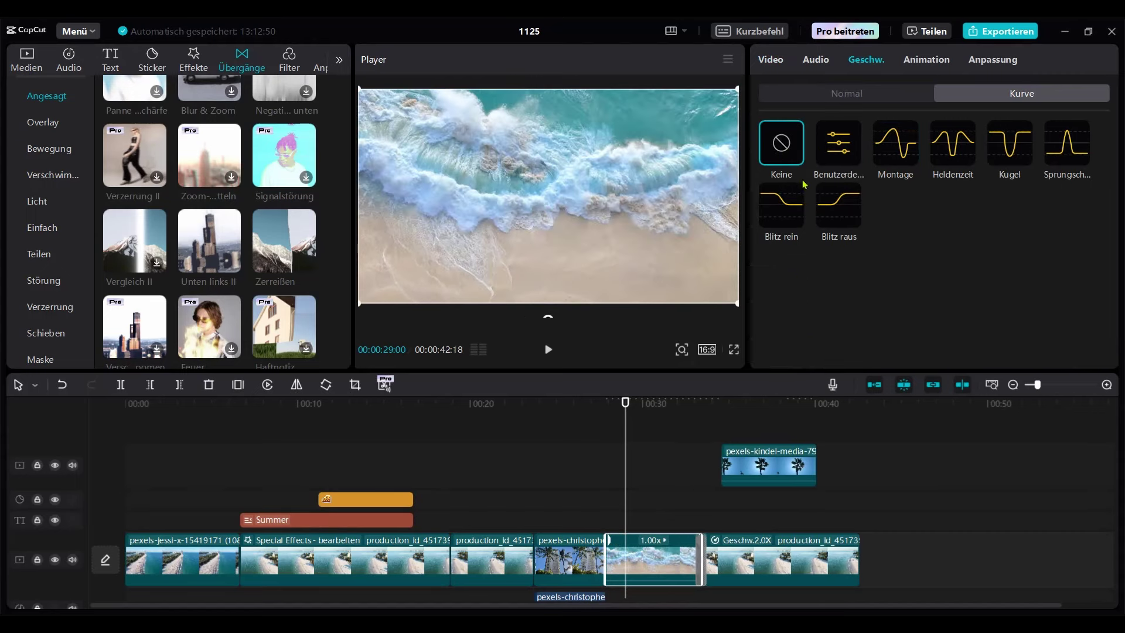
pyautogui.click(846, 154)
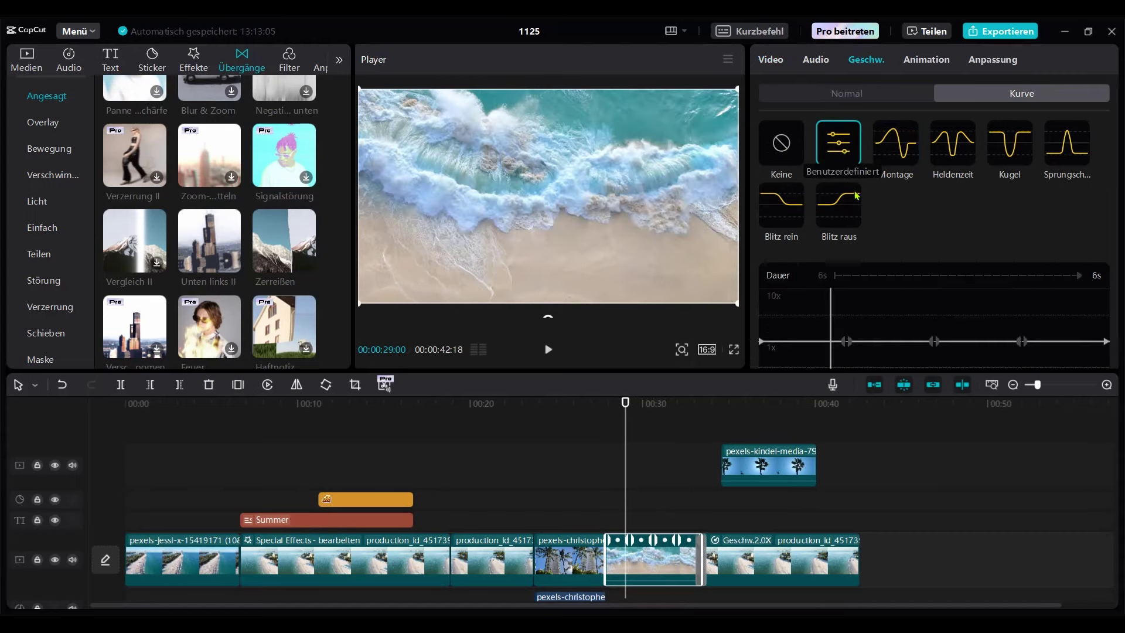
# - Raise the starting point of the wave clip's custom speed curve to 10x
pyautogui.scroll(-2, 844, 327)
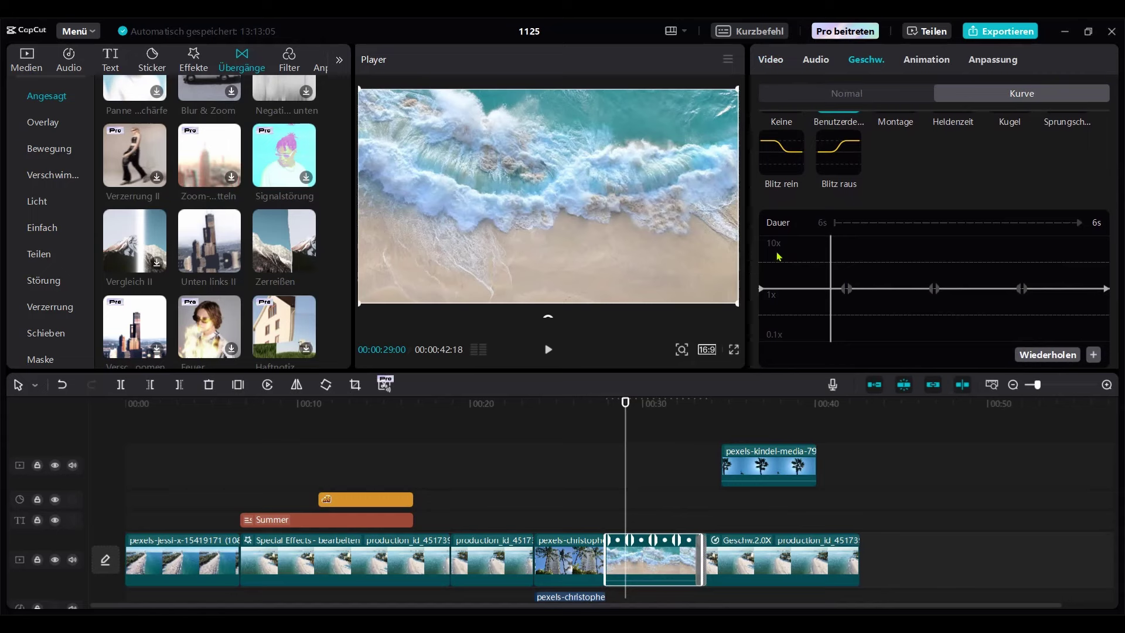
pyautogui.click(759, 244)
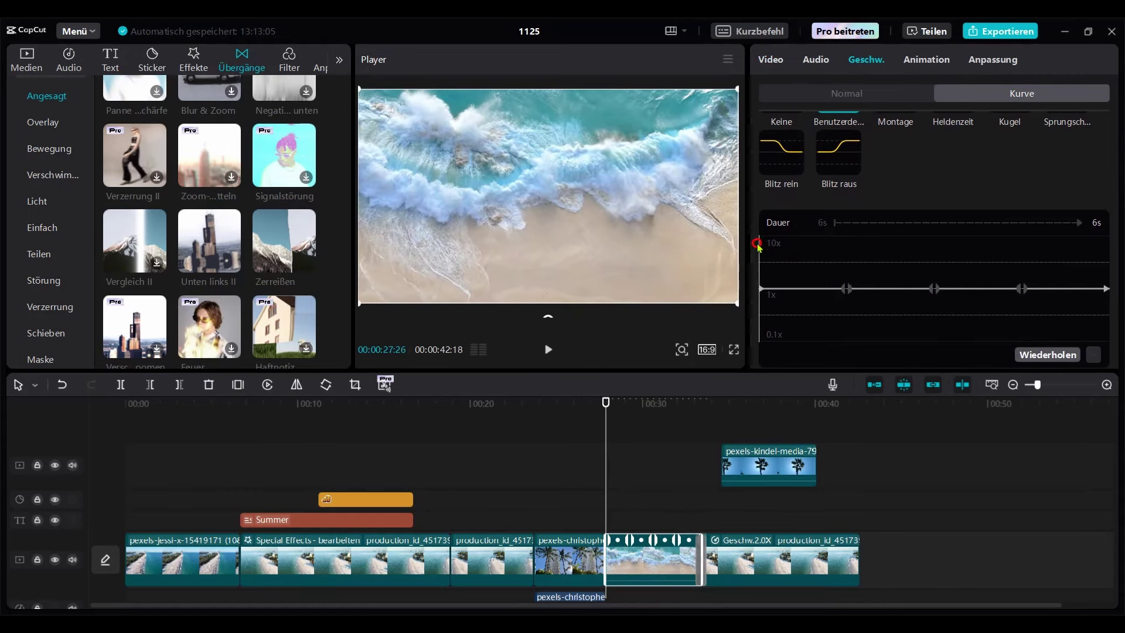
pyautogui.moveTo(760, 284); pyautogui.dragTo(761, 239)
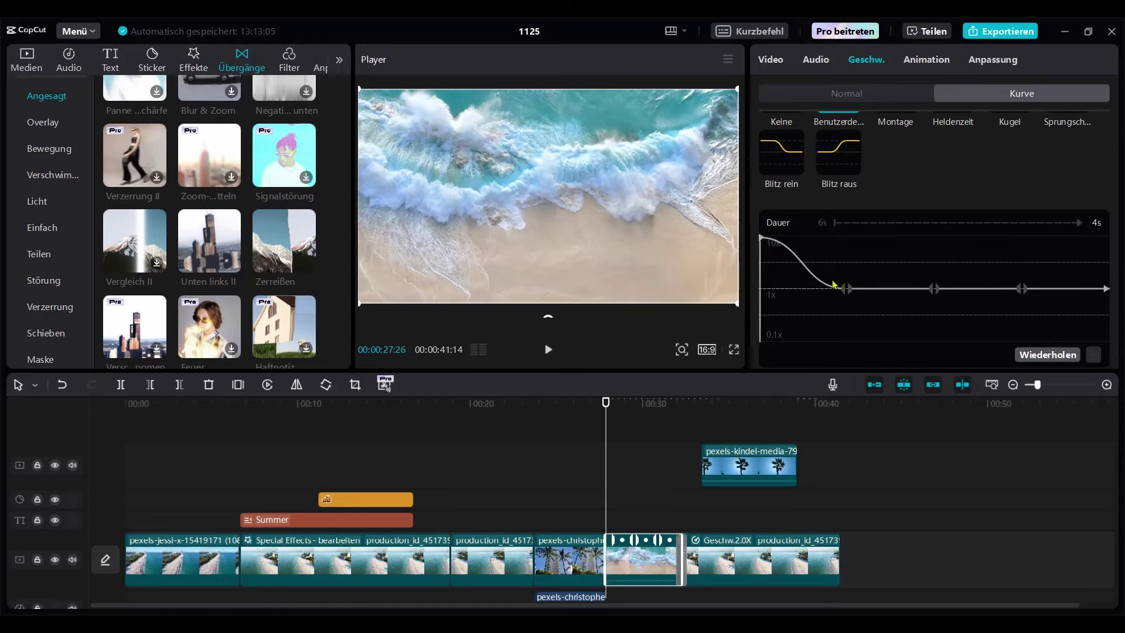
# - Add a point to the speed curve midway between the first and middle inner points and raise it to about 9x
pyautogui.click(846, 240)
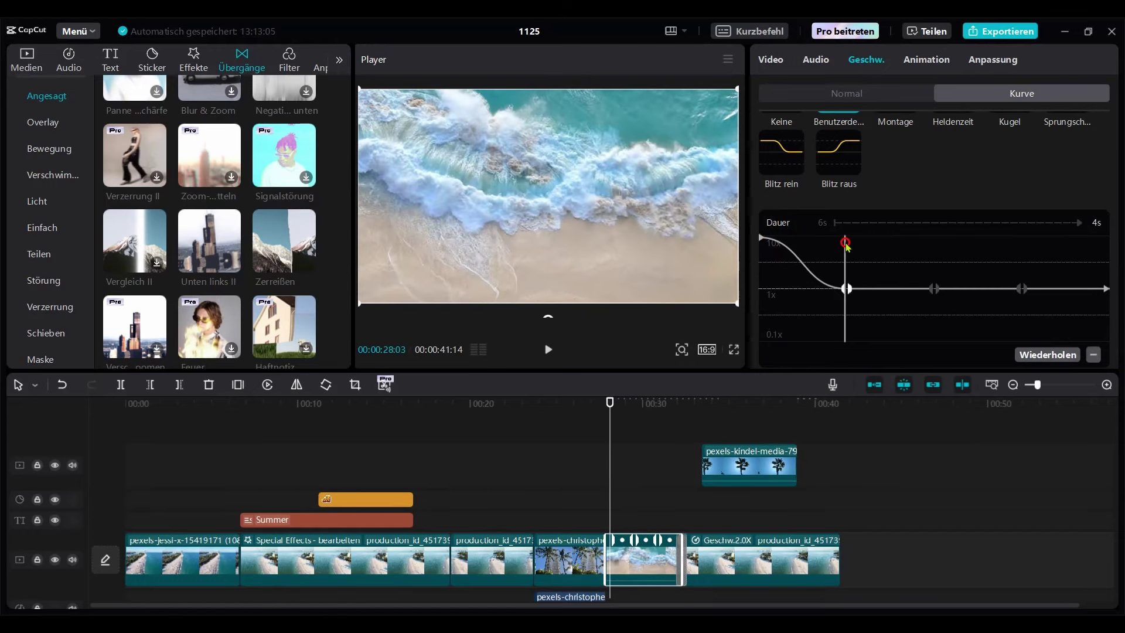
pyautogui.click(889, 241)
pyautogui.click(891, 242)
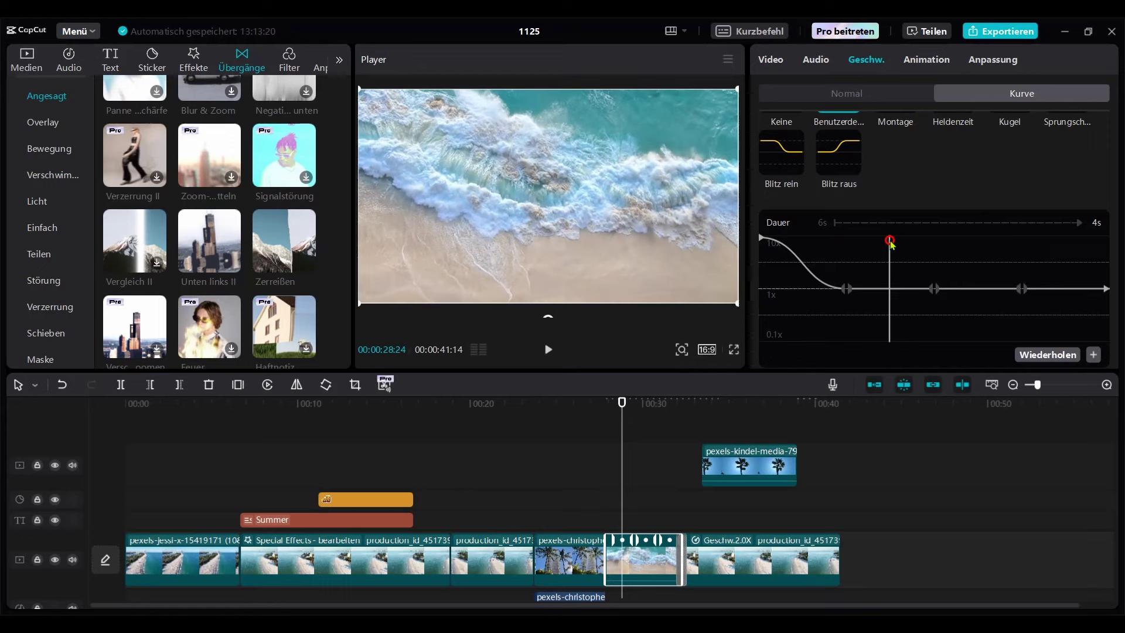
pyautogui.moveTo(892, 242); pyautogui.dragTo(895, 258)
pyautogui.moveTo(933, 289)
pyautogui.mouseDown()
pyautogui.moveTo(933, 269)
pyautogui.moveTo(934, 289)
pyautogui.mouseUp()
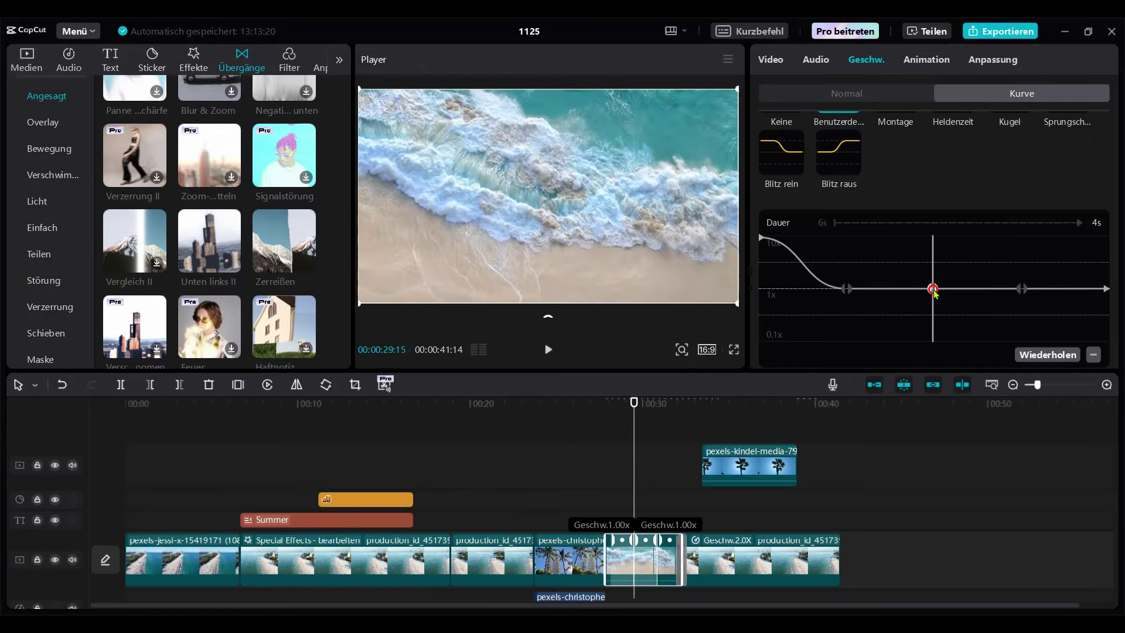
pyautogui.click(890, 242)
pyautogui.click(1094, 355)
pyautogui.moveTo(890, 290); pyautogui.dragTo(890, 240)
pyautogui.moveTo(886, 286); pyautogui.dragTo(886, 242)
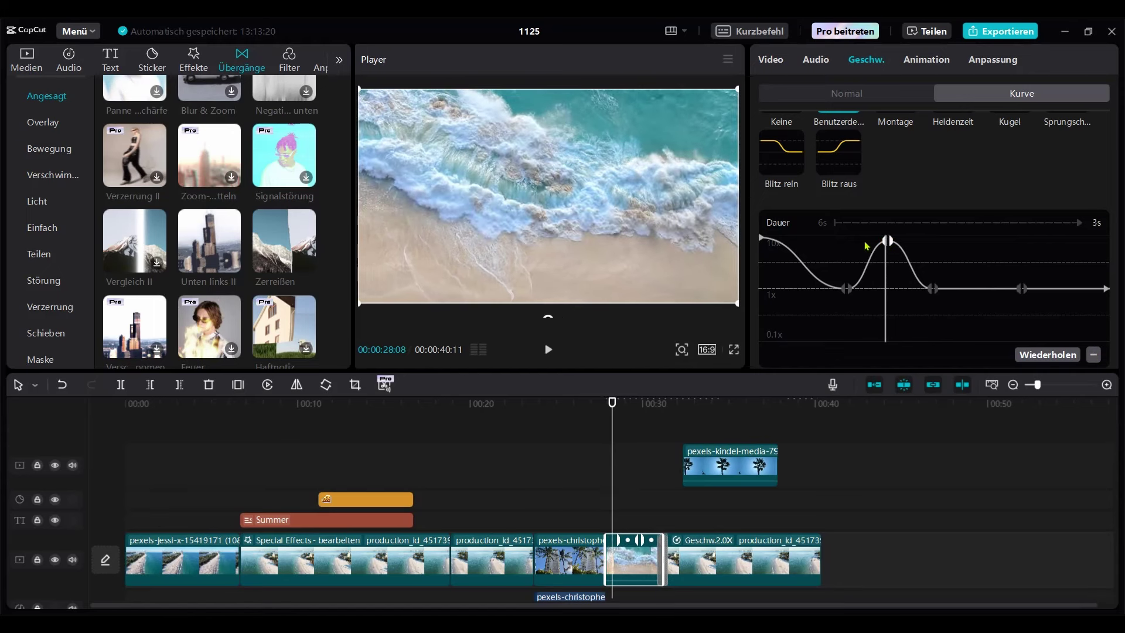
# - Shift the curve's middle 1x point later, and raise the last inner point and the endpoint to 10x
pyautogui.moveTo(933, 290); pyautogui.dragTo(972, 289)
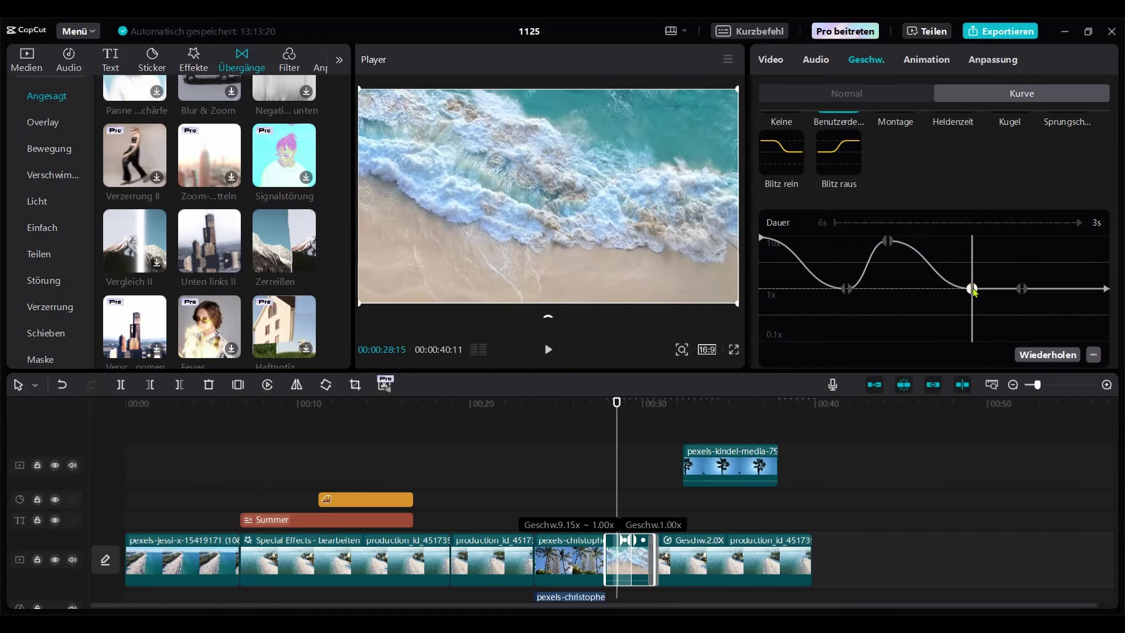
pyautogui.click(1023, 290)
pyautogui.moveTo(1022, 287); pyautogui.dragTo(1063, 236)
pyautogui.moveTo(1106, 288); pyautogui.dragTo(1107, 236)
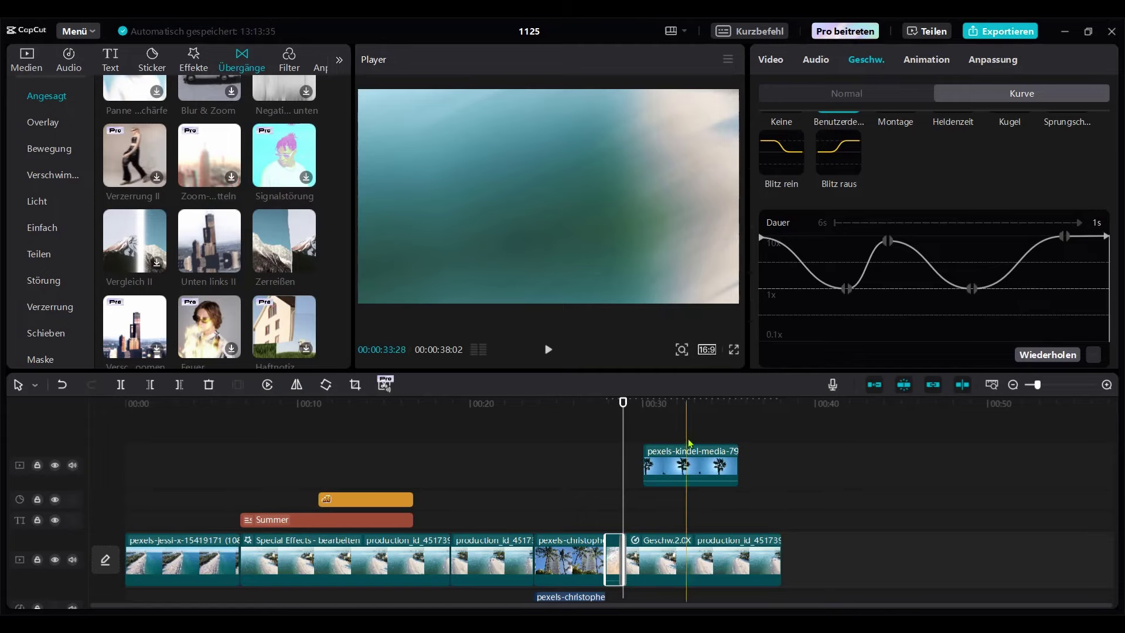
# - Play back the wave clip repeatedly from its start to check the custom speed curve
pyautogui.click(606, 417)
pyautogui.press('space')
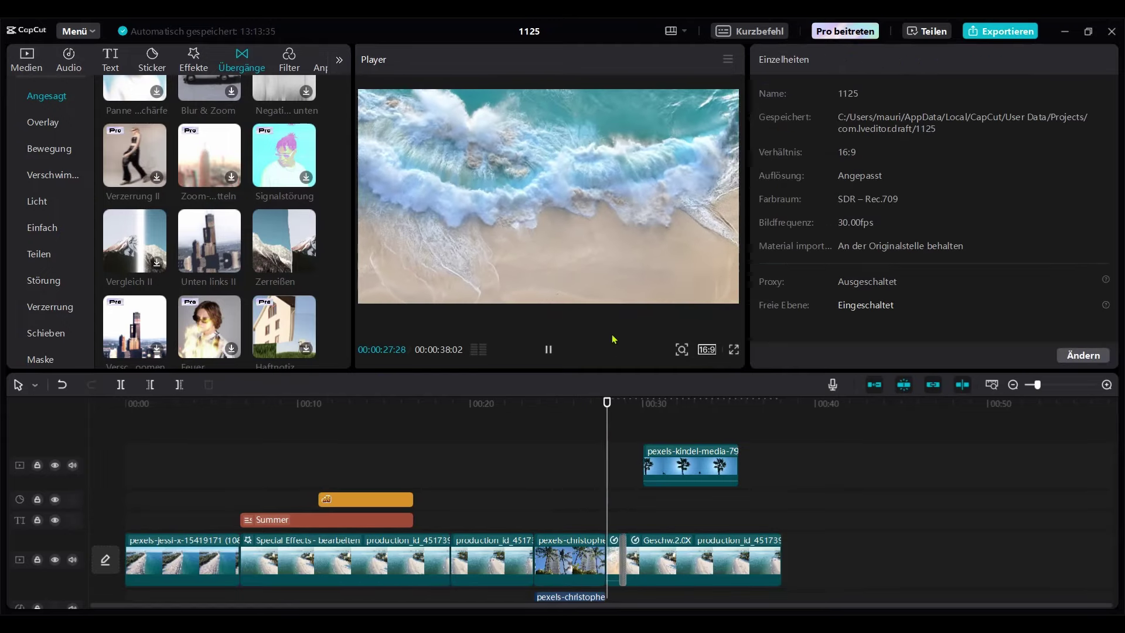
pyautogui.click(605, 403)
pyautogui.click(605, 402)
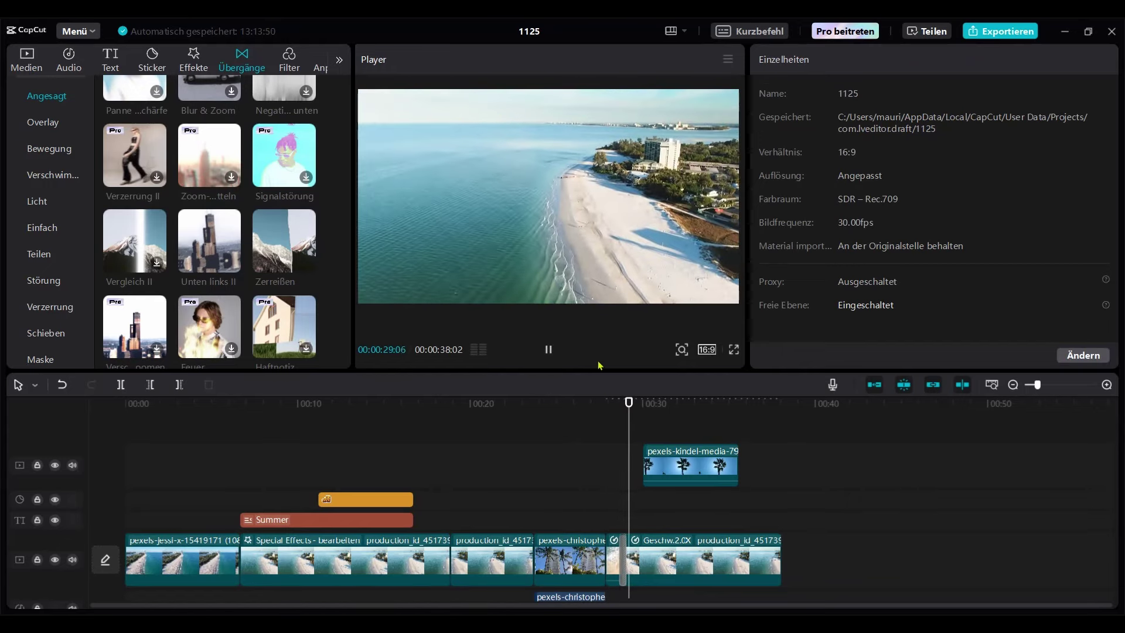
pyautogui.click(605, 388)
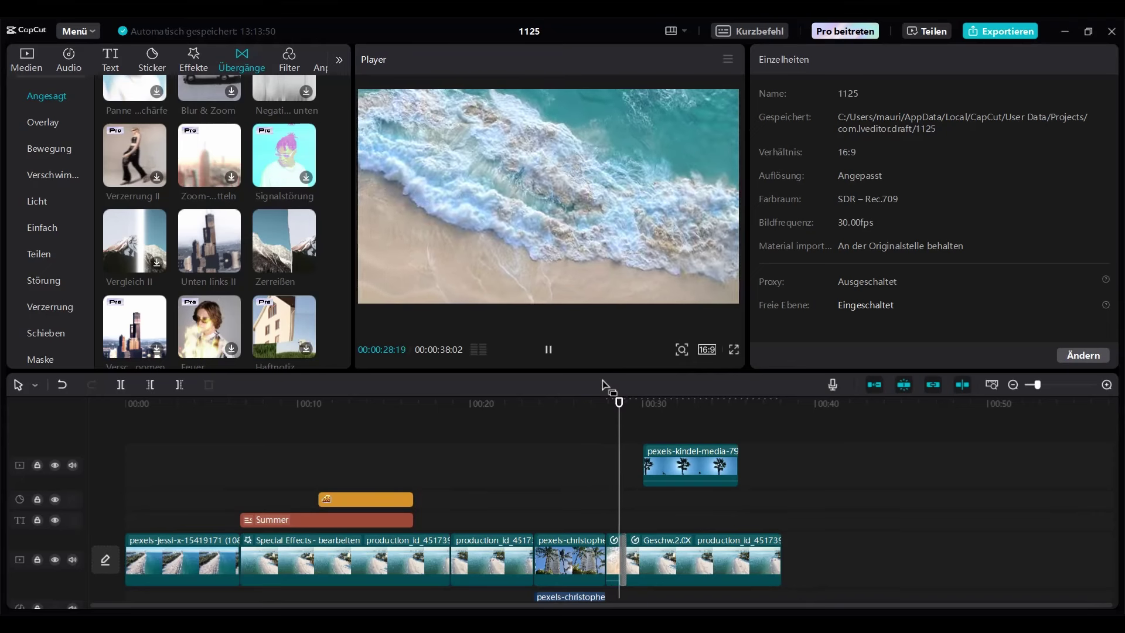
pyautogui.press('space')
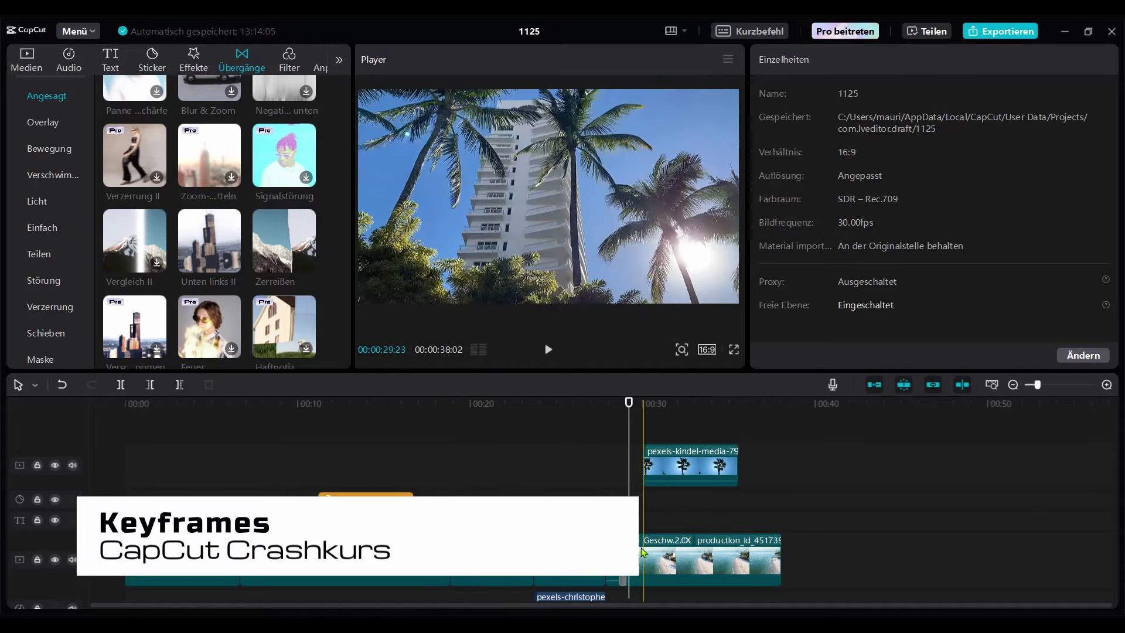
# - Add a size keyframe at 100% at the start of the beach clip before the palm clip, at 00:00:18:26
pyautogui.click(479, 544)
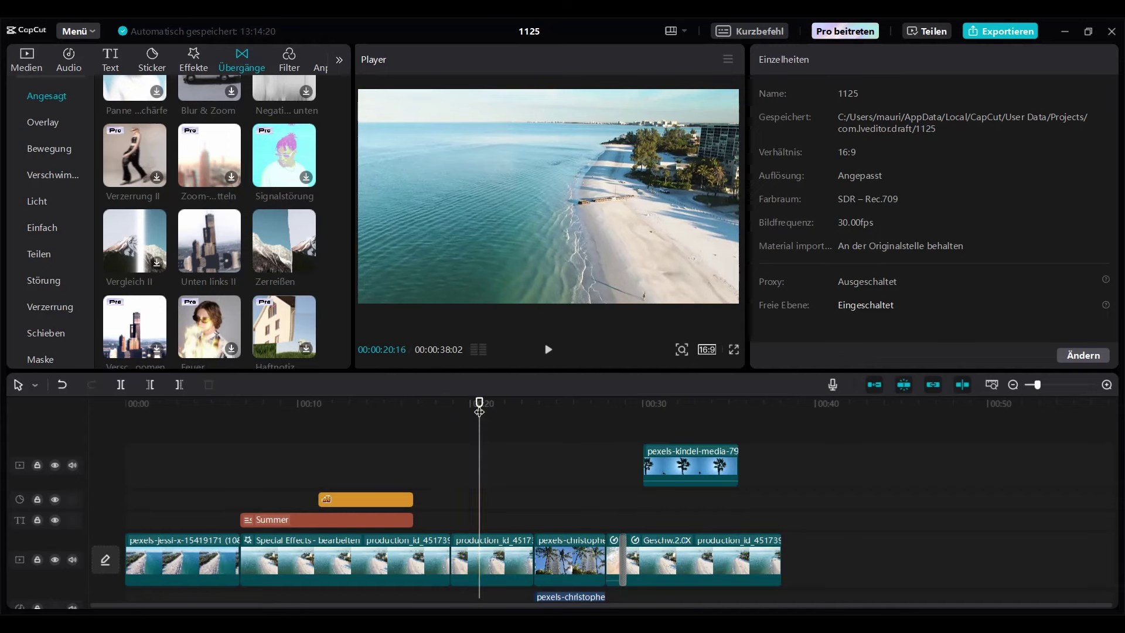
pyautogui.click(484, 545)
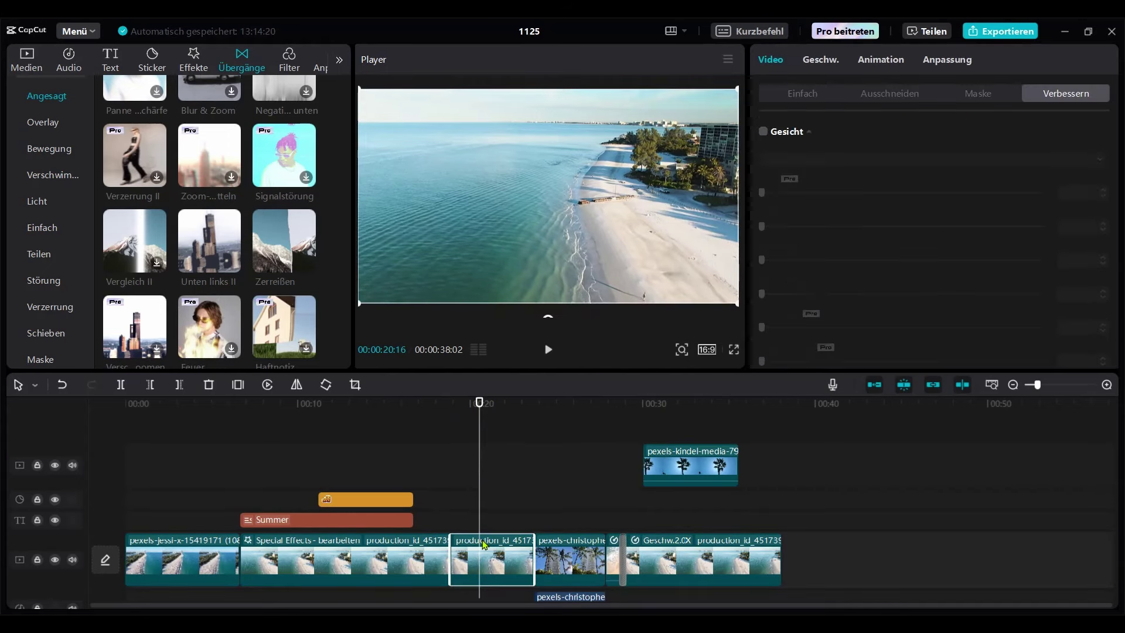
pyautogui.click(452, 406)
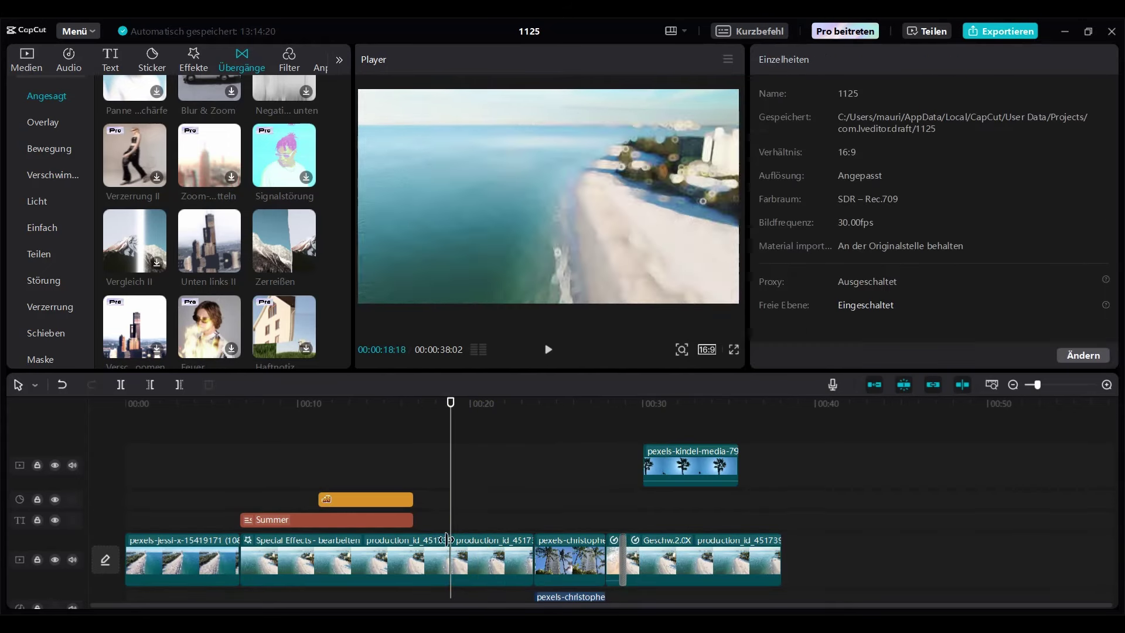
pyautogui.click(472, 560)
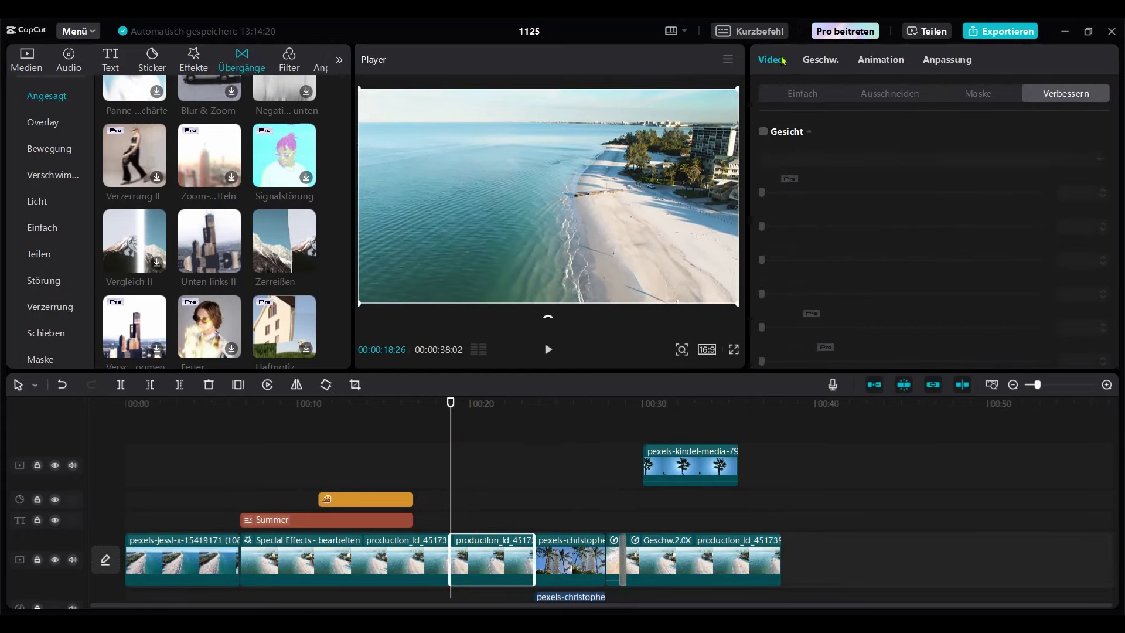
pyautogui.click(800, 94)
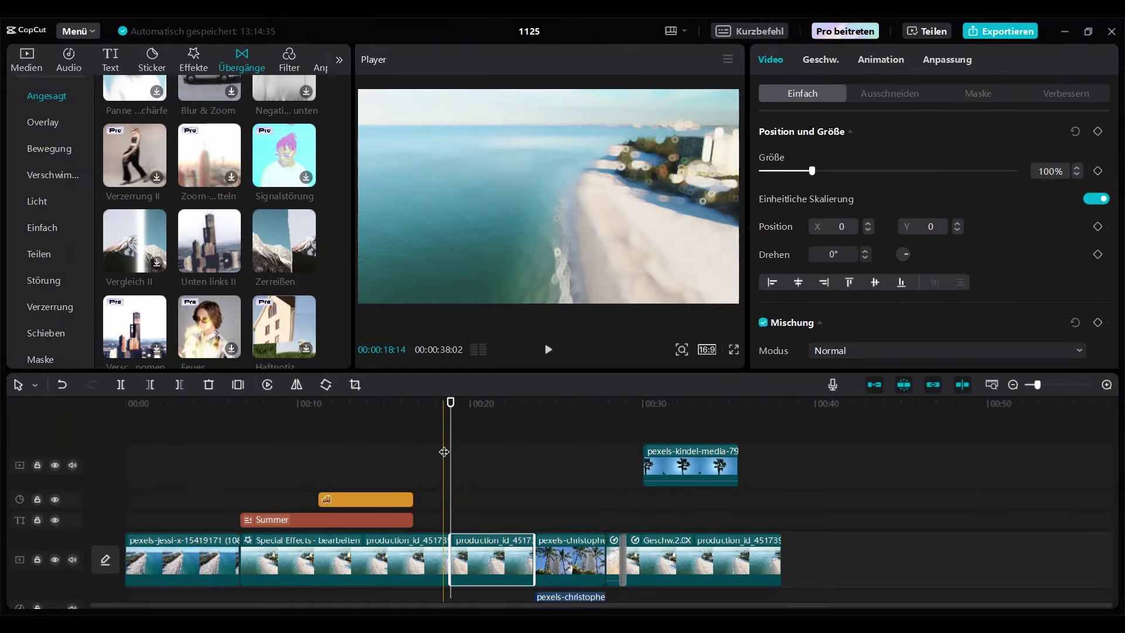
pyautogui.click(1099, 172)
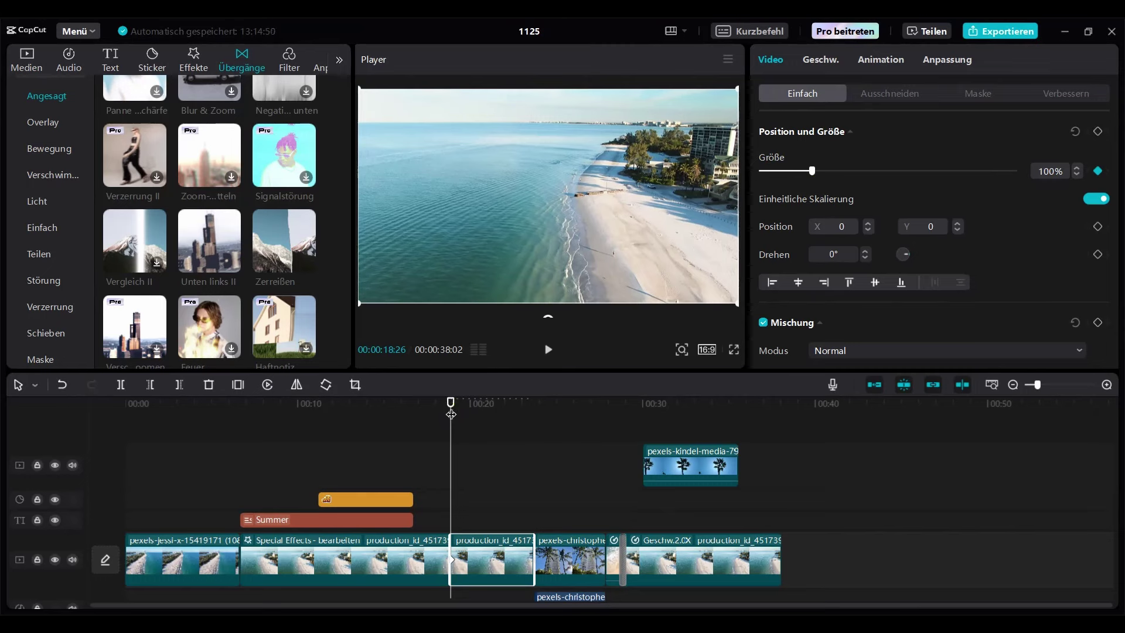
# - Add a second size keyframe to the beach clip at 00:00:21:02 with the size set to 200%
pyautogui.moveTo(451, 417); pyautogui.dragTo(496, 420)
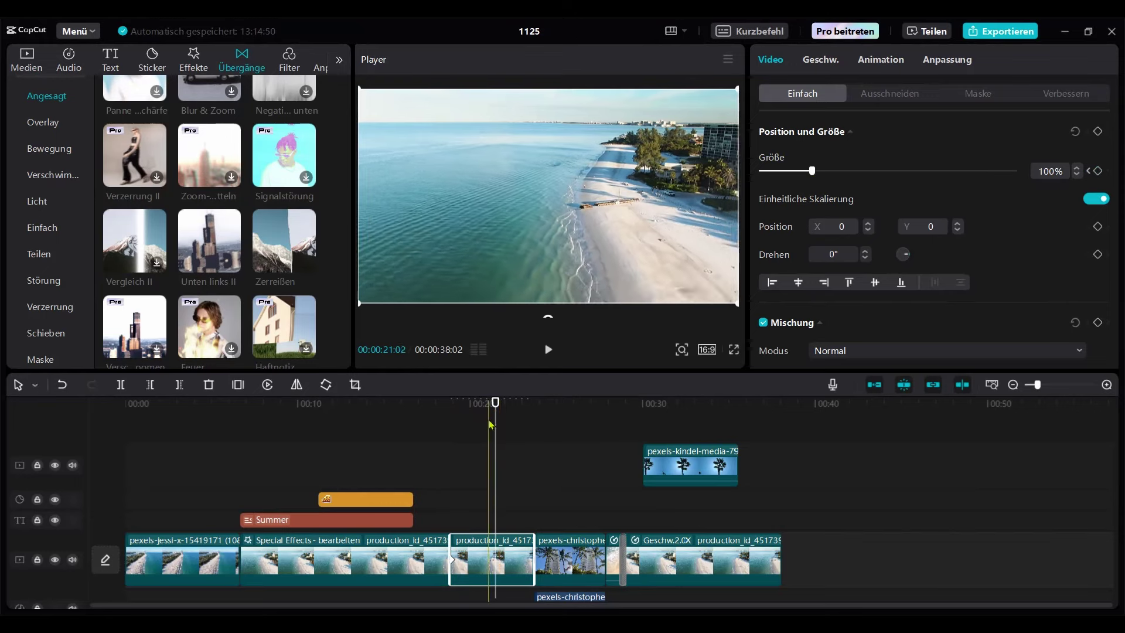
pyautogui.moveTo(813, 171); pyautogui.dragTo(864, 172)
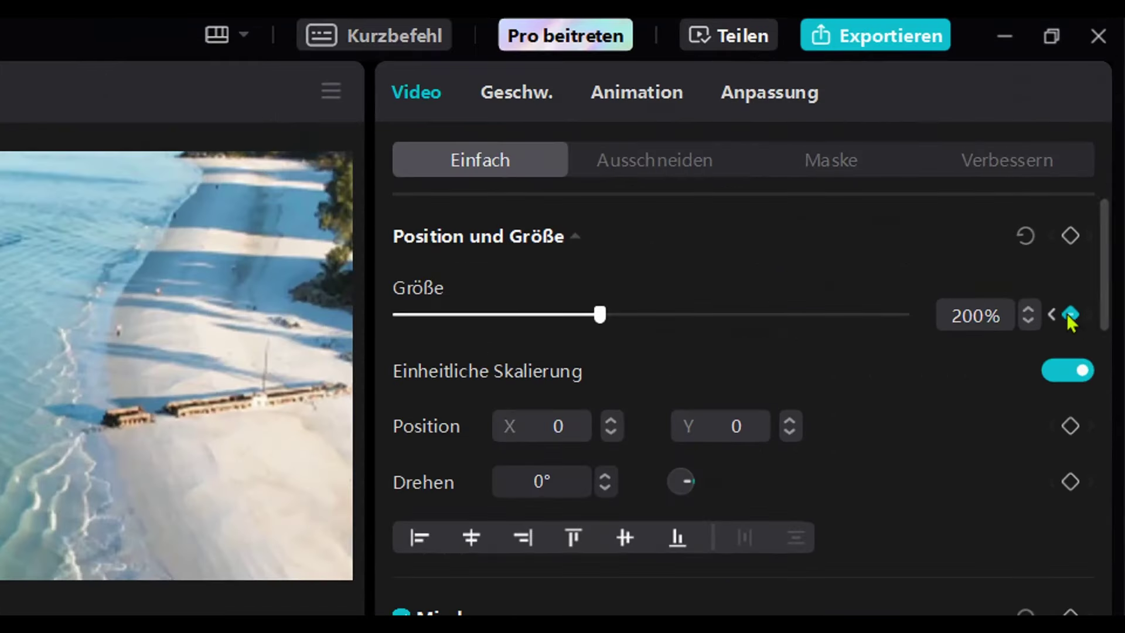
pyautogui.click(1098, 171)
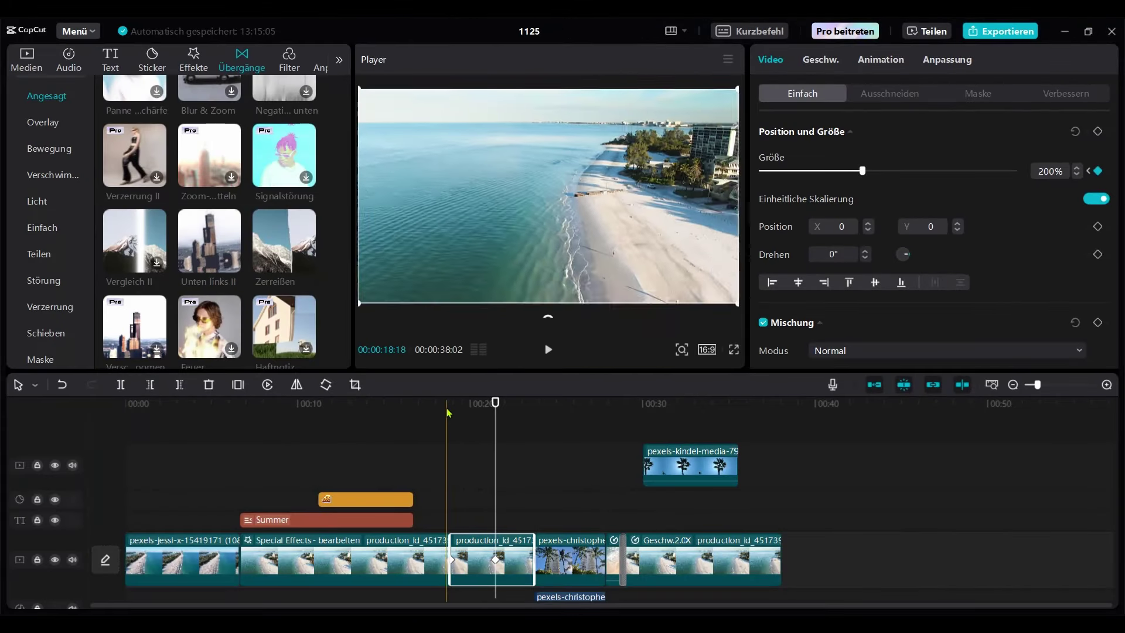
# - Play back the beach clip's keyframed zoom from its start and look through its other keyframe properties
pyautogui.click(453, 412)
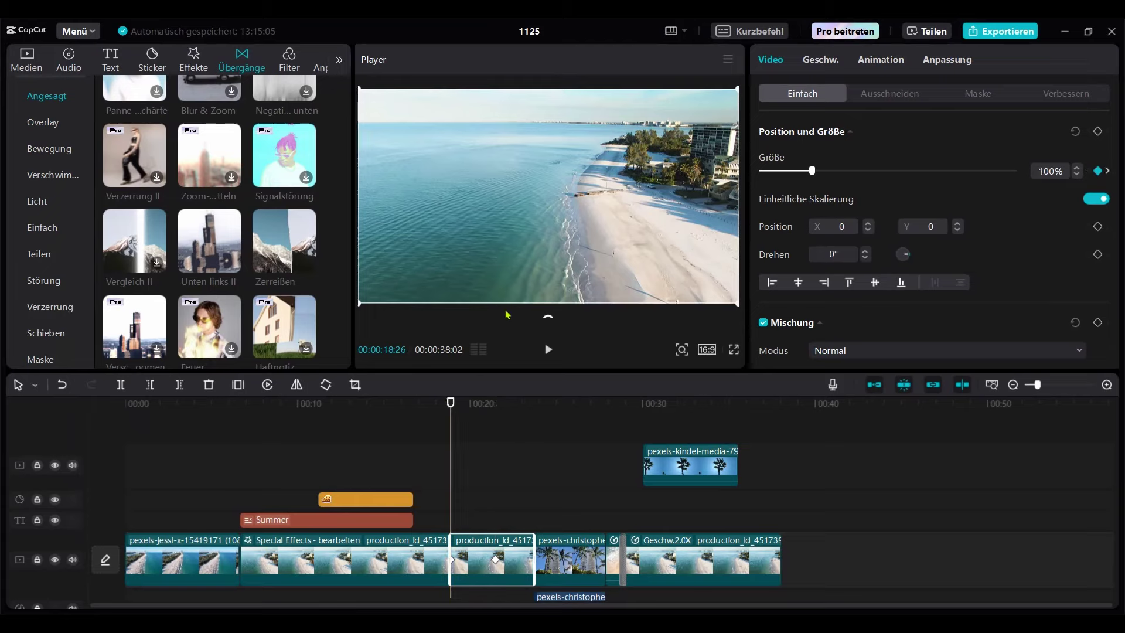
pyautogui.press('space')
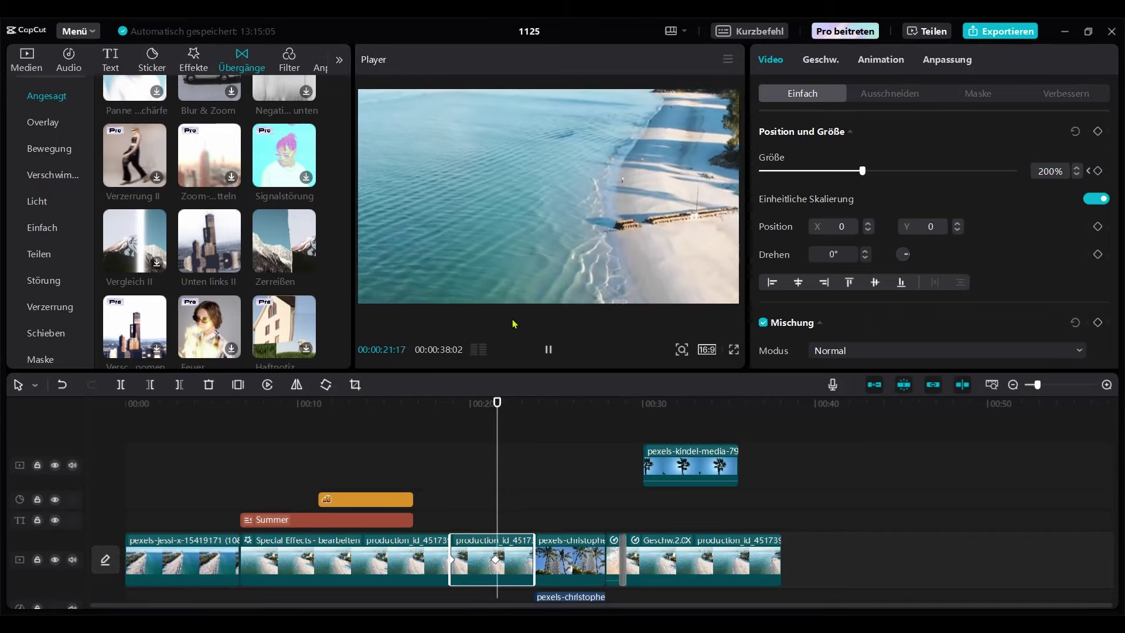
pyautogui.press('space')
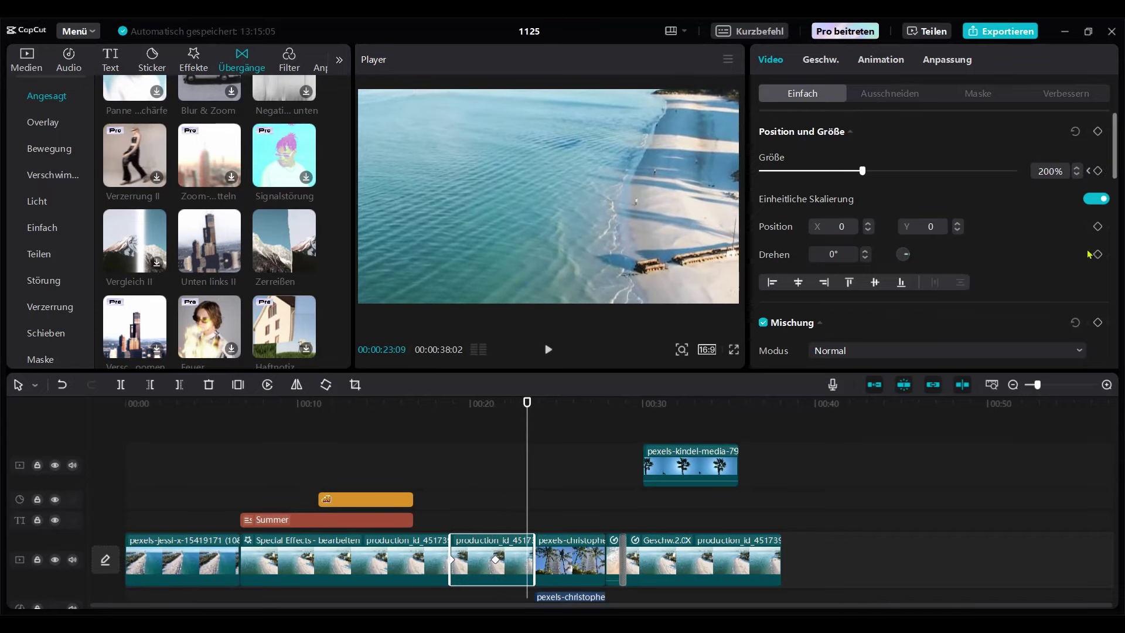
pyautogui.scroll(-5, 1096, 241)
pyautogui.scroll(5, 1094, 176)
# - Add the Street Interview Latest Update title above the zooming beach clip, matching the clip's length
pyautogui.click(115, 66)
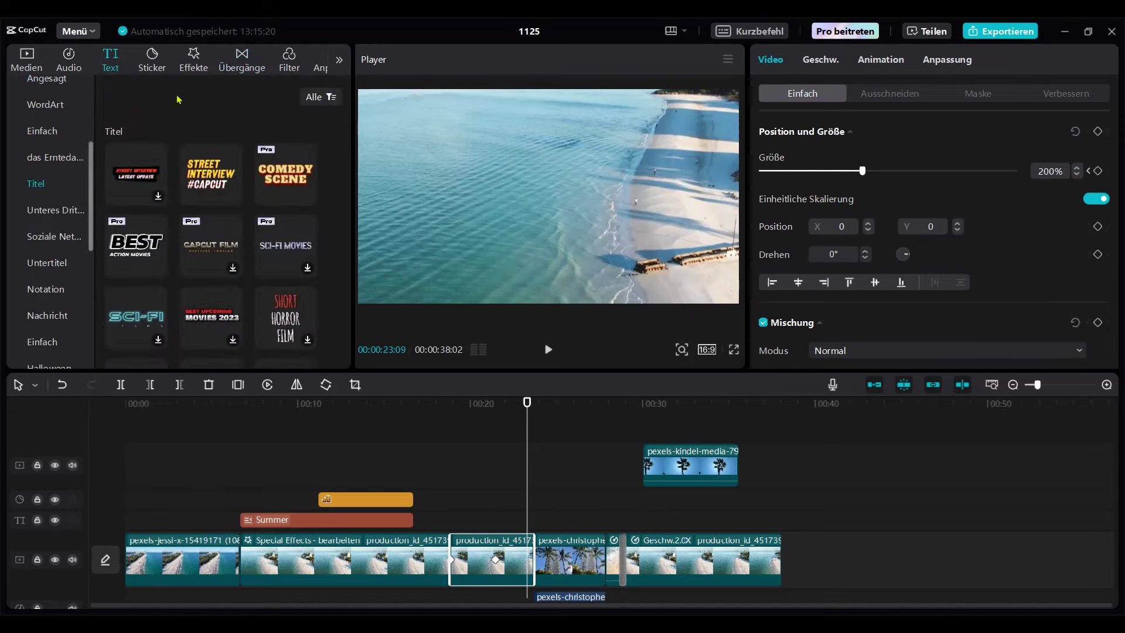
pyautogui.moveTo(135, 169); pyautogui.dragTo(536, 520)
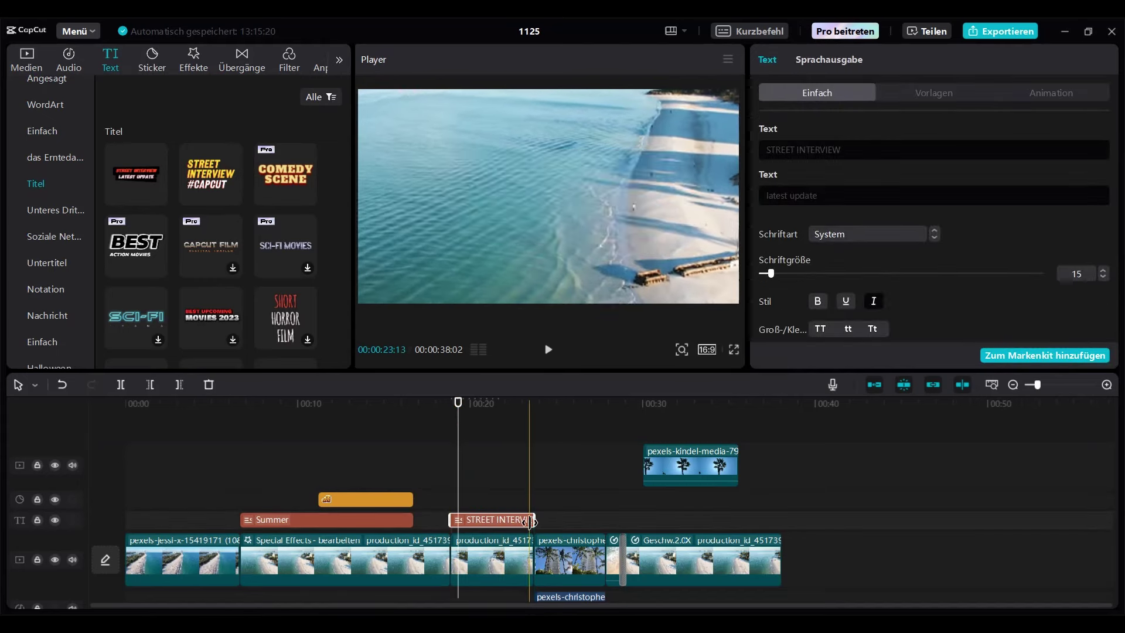
# - Remove the new title's template styling and make it read KEYFRAMES in the Michroma-Regular font
pyautogui.click(935, 94)
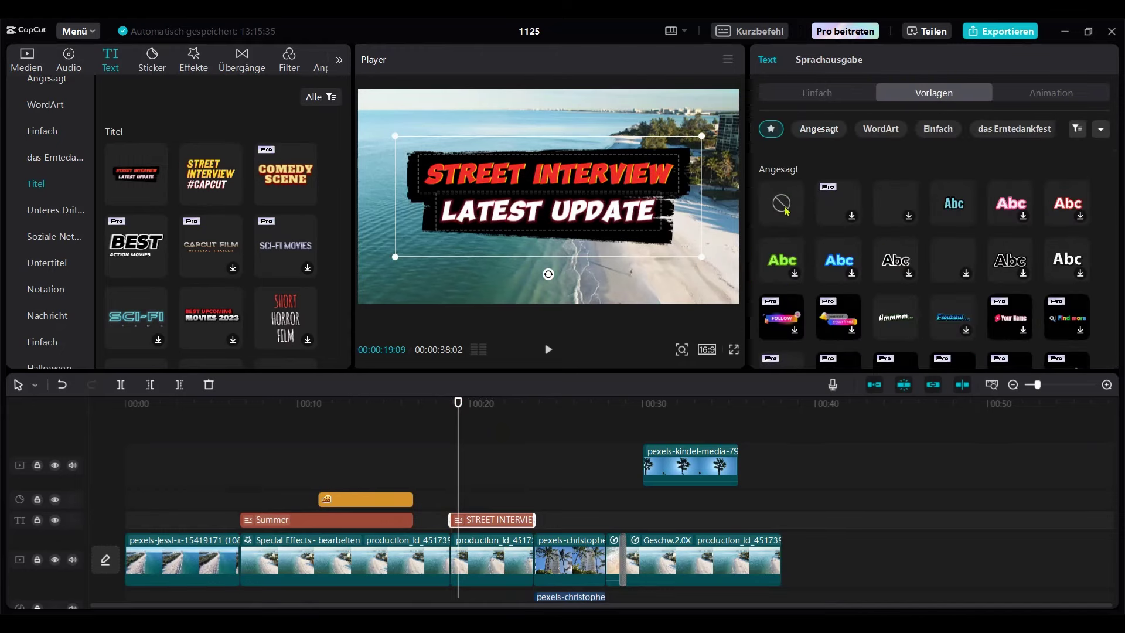
pyautogui.click(783, 204)
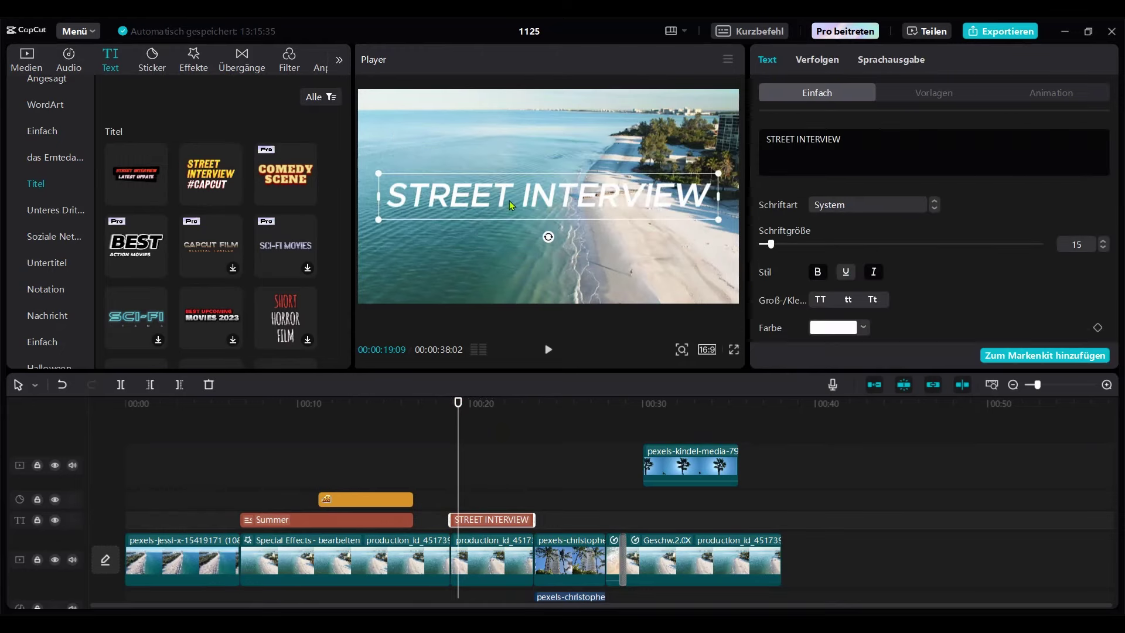
pyautogui.doubleClick(689, 211)
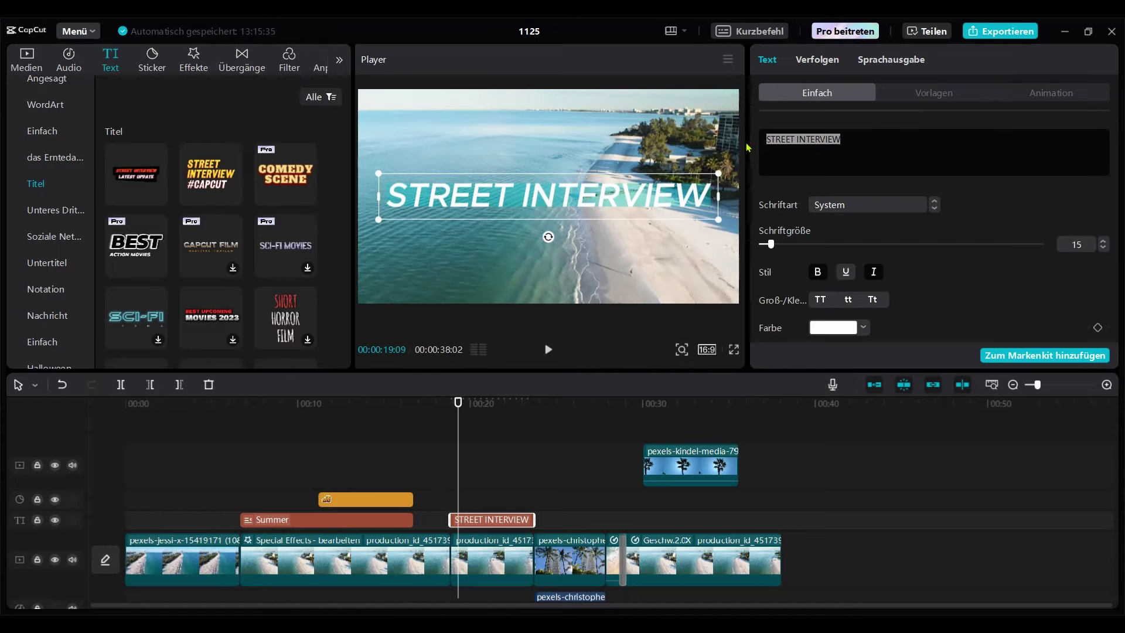
pyautogui.write('KEYFRAMES')
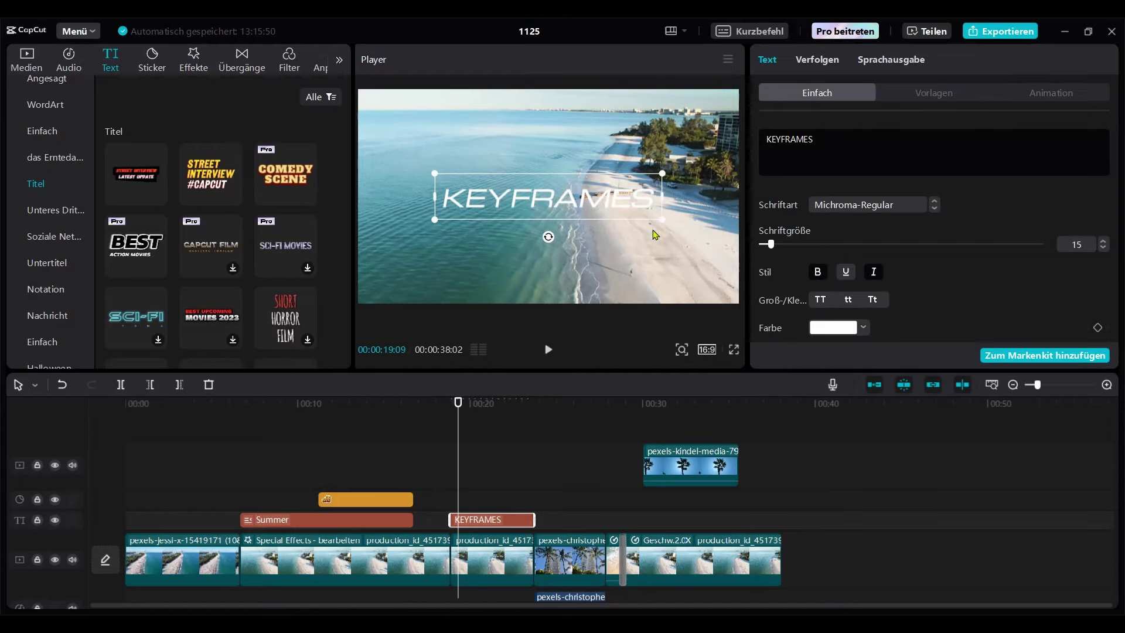
# - Set the KEYFRAMES title's size to 1% at its start, 00:00:18:26, and add a size keyframe there
pyautogui.click(453, 420)
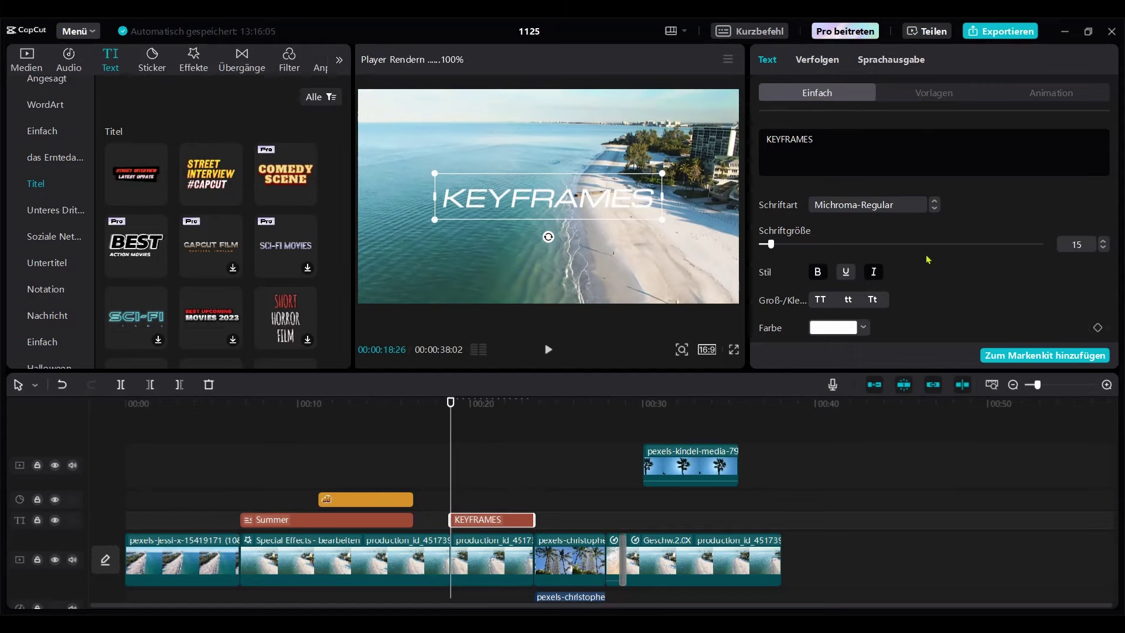
pyautogui.scroll(-10, 967, 252)
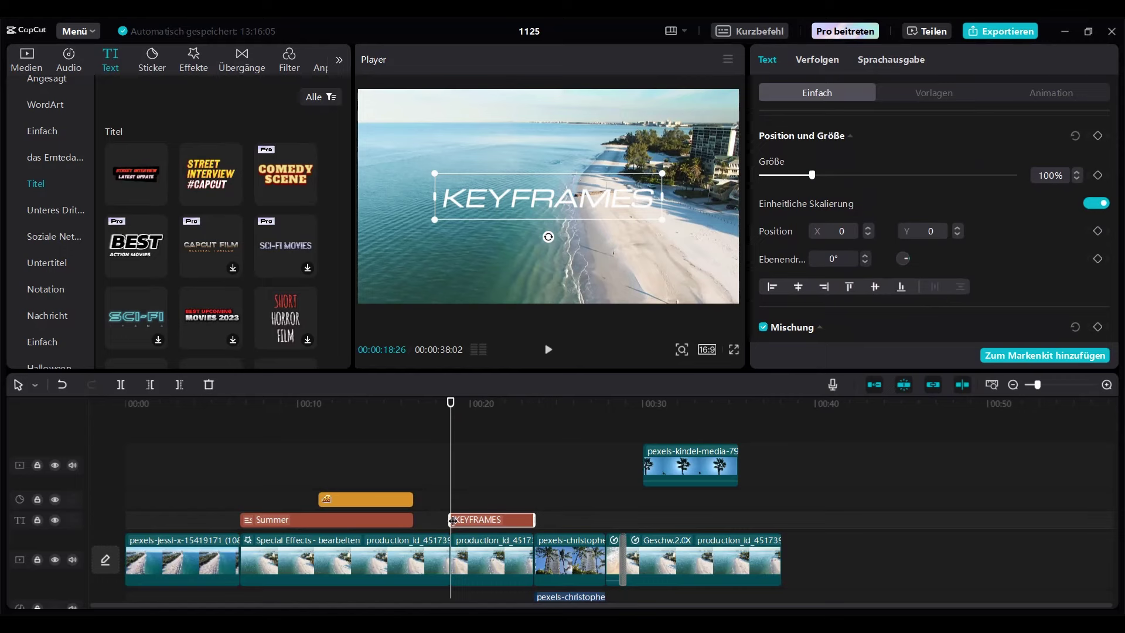
pyautogui.moveTo(808, 178); pyautogui.dragTo(757, 177)
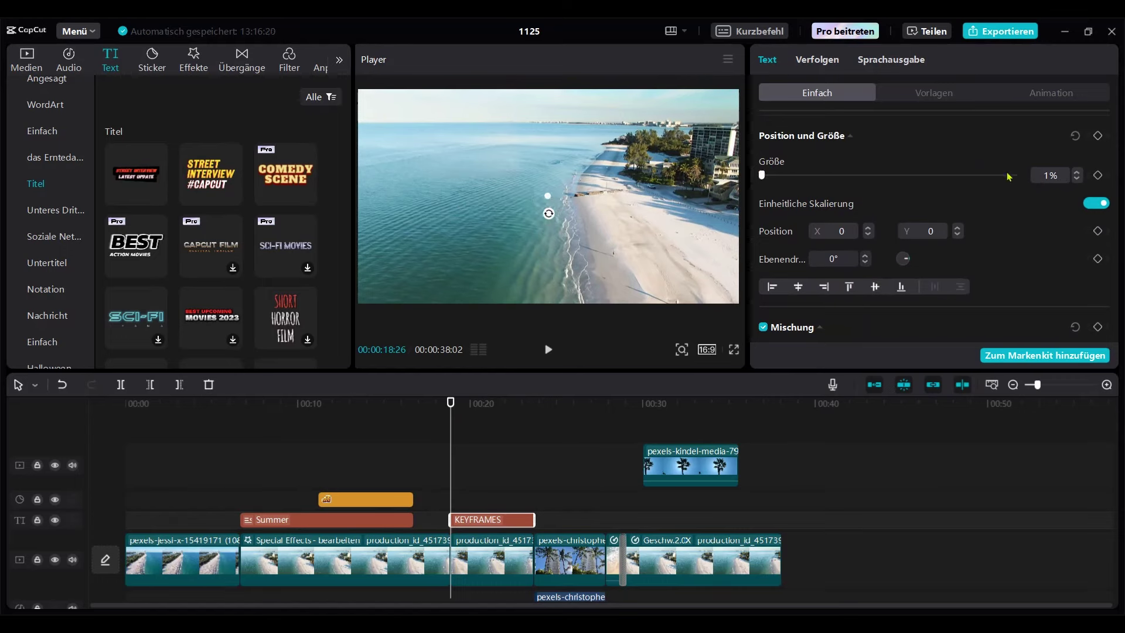
pyautogui.click(1099, 177)
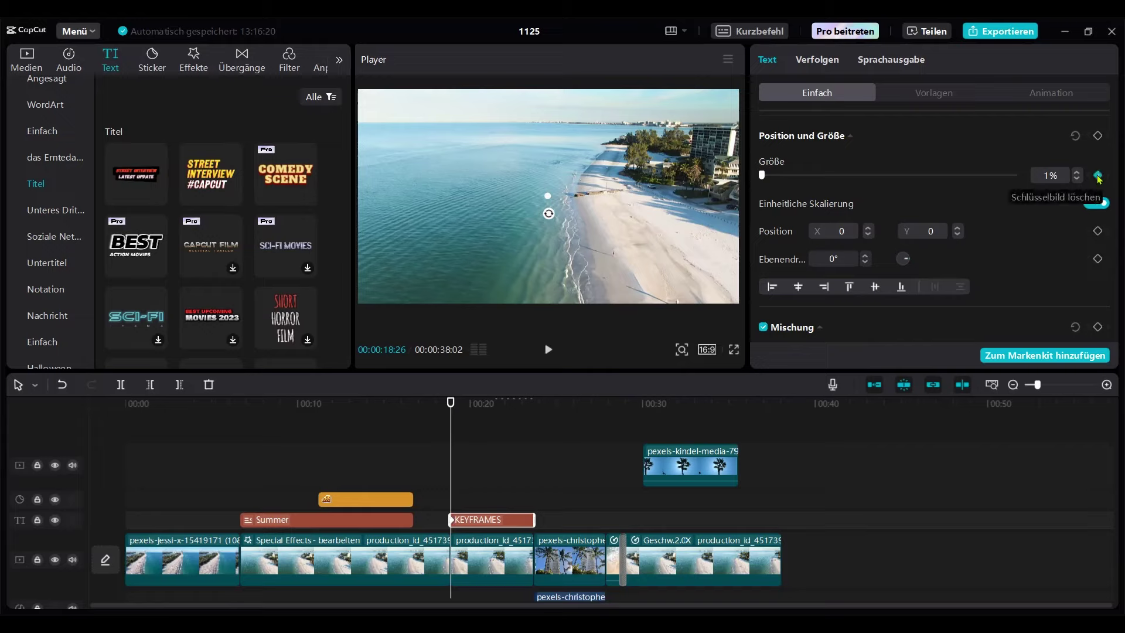
# - Set the KEYFRAMES title's opacity to 0% at its start and add an opacity keyframe there
pyautogui.scroll(-3, 1062, 247)
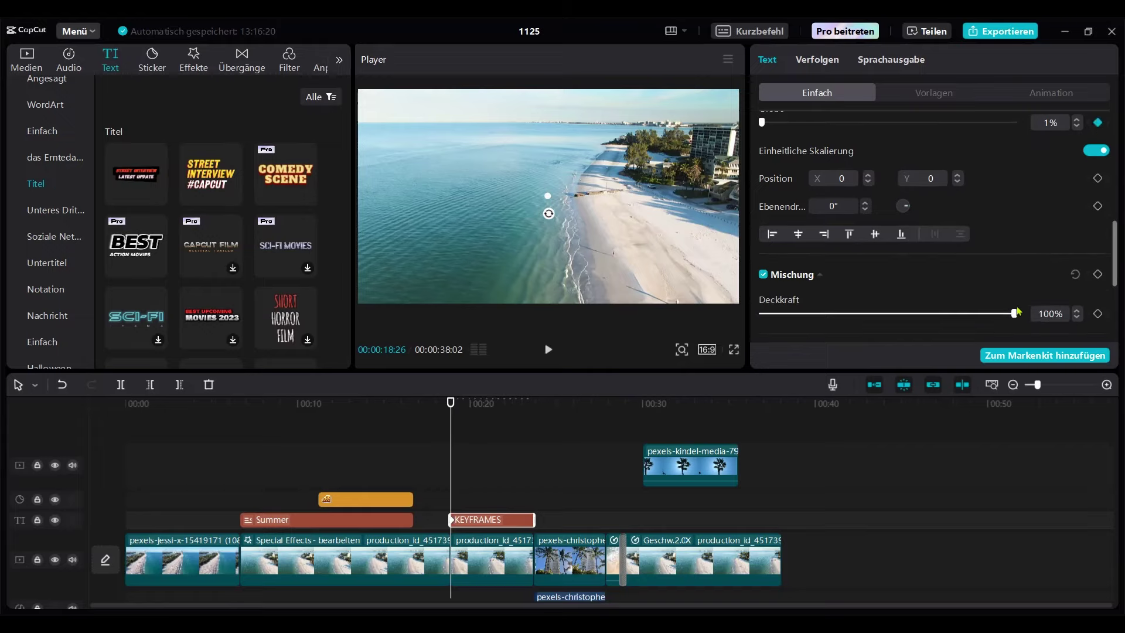
pyautogui.moveTo(1018, 314); pyautogui.dragTo(760, 317)
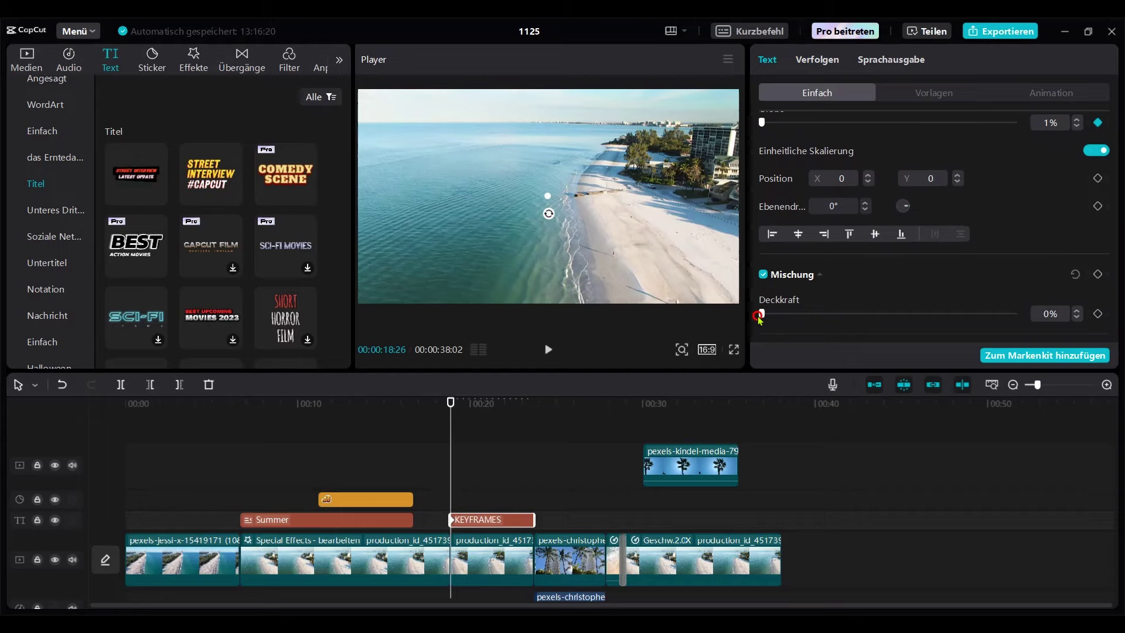
pyautogui.click(1098, 314)
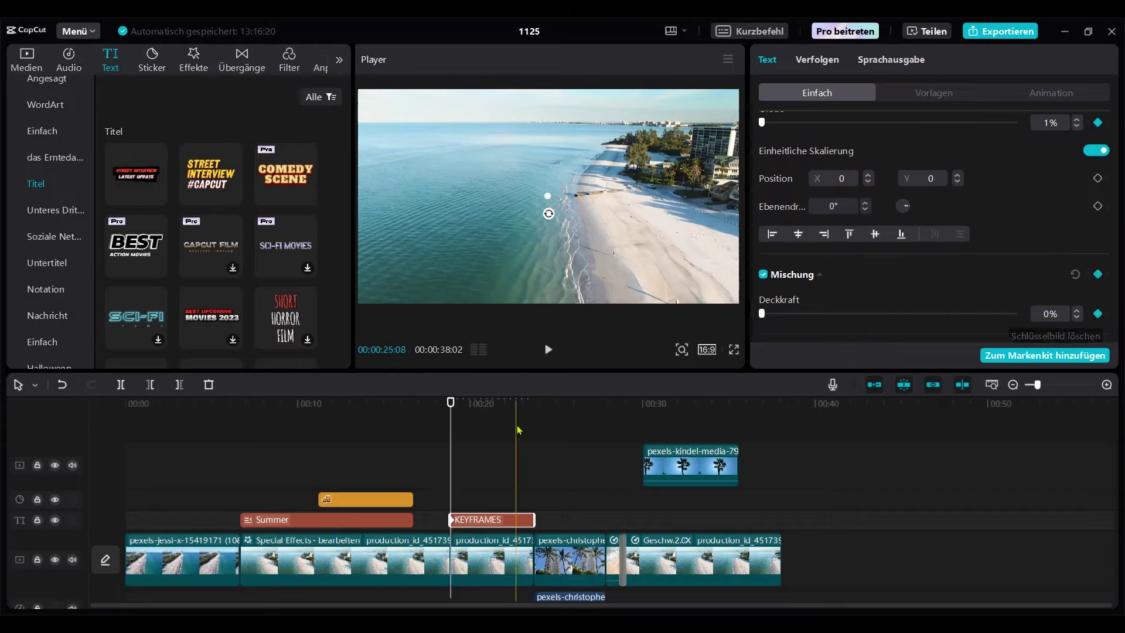
# - Keyframe the KEYFRAMES title to 85% size and 50% opacity at 00:00:20:10
pyautogui.moveTo(451, 409); pyautogui.dragTo(476, 414)
pyautogui.scroll(2, 819, 248)
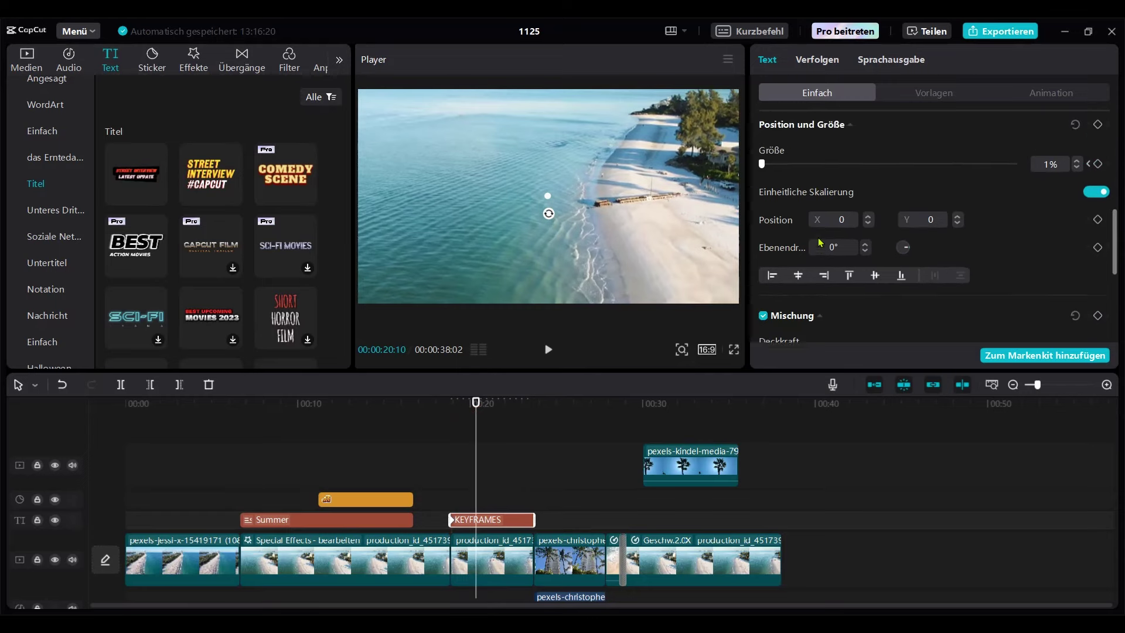
pyautogui.moveTo(763, 176); pyautogui.dragTo(807, 183)
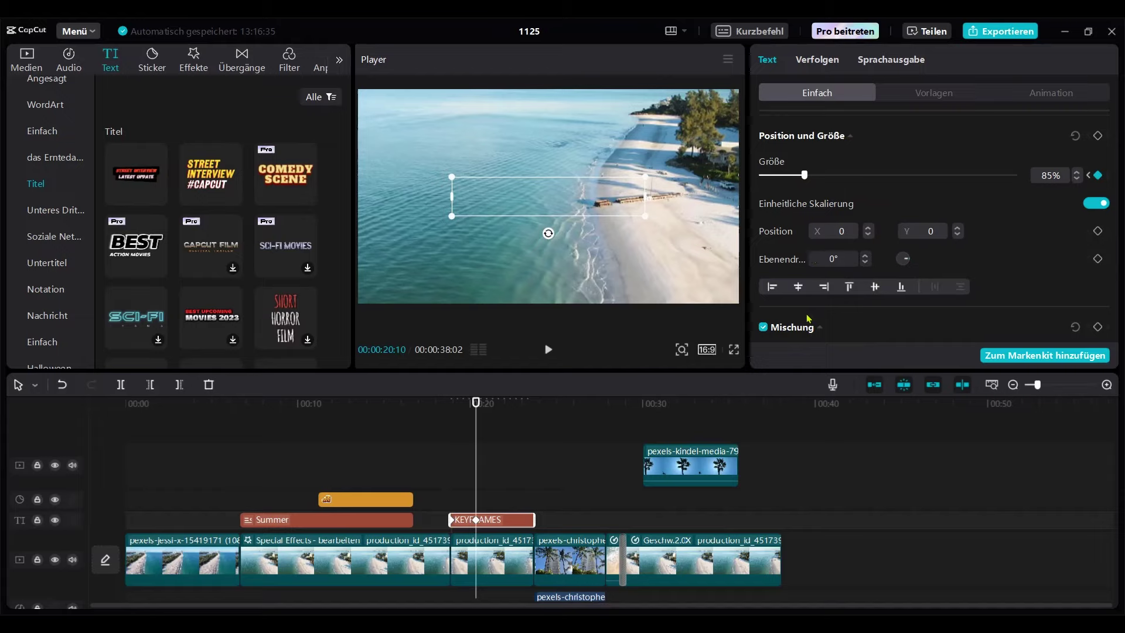
pyautogui.scroll(-2, 809, 320)
pyautogui.moveTo(765, 313); pyautogui.dragTo(890, 320)
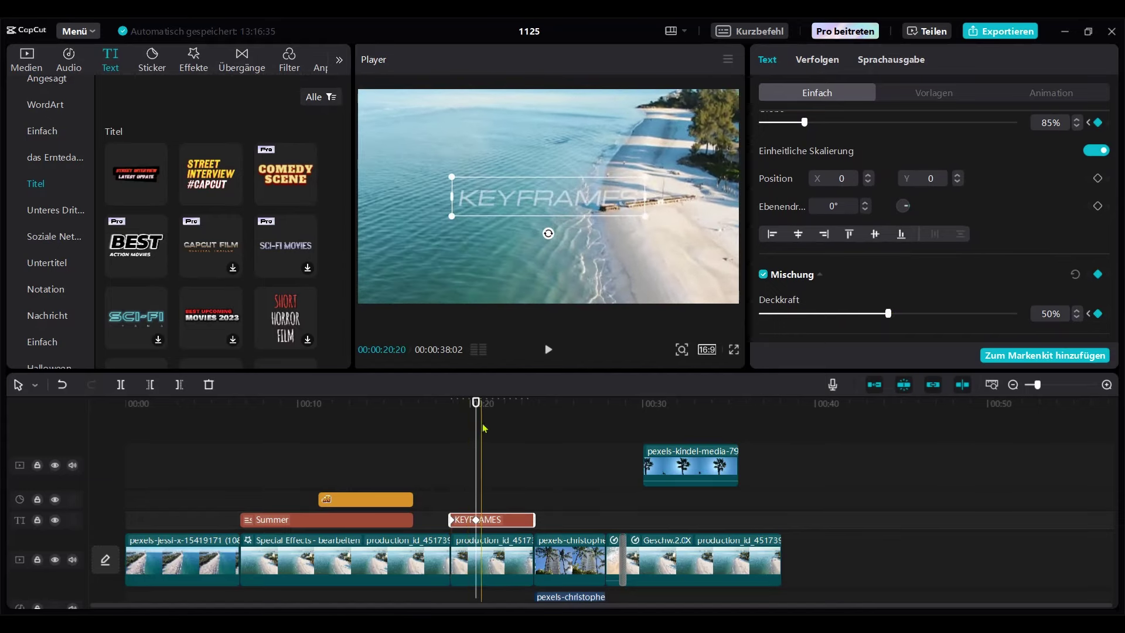
# - Keyframe the KEYFRAMES title to 100% opacity and 107% size at 00:00:23:12, near its end
pyautogui.moveTo(478, 420); pyautogui.dragTo(530, 421)
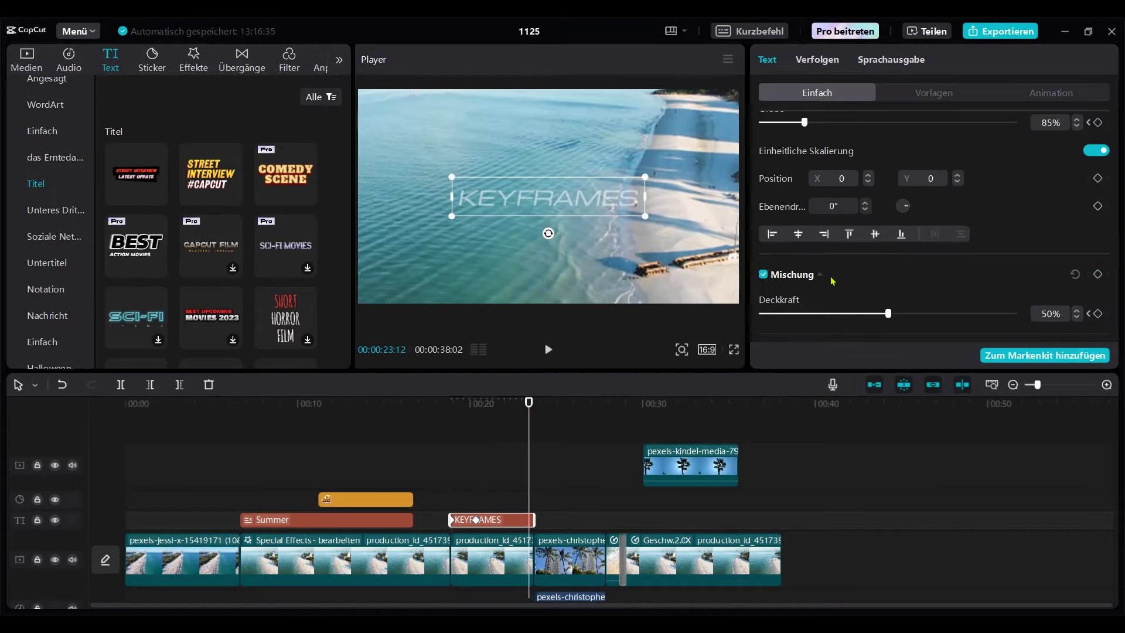
pyautogui.moveTo(889, 315); pyautogui.dragTo(1018, 313)
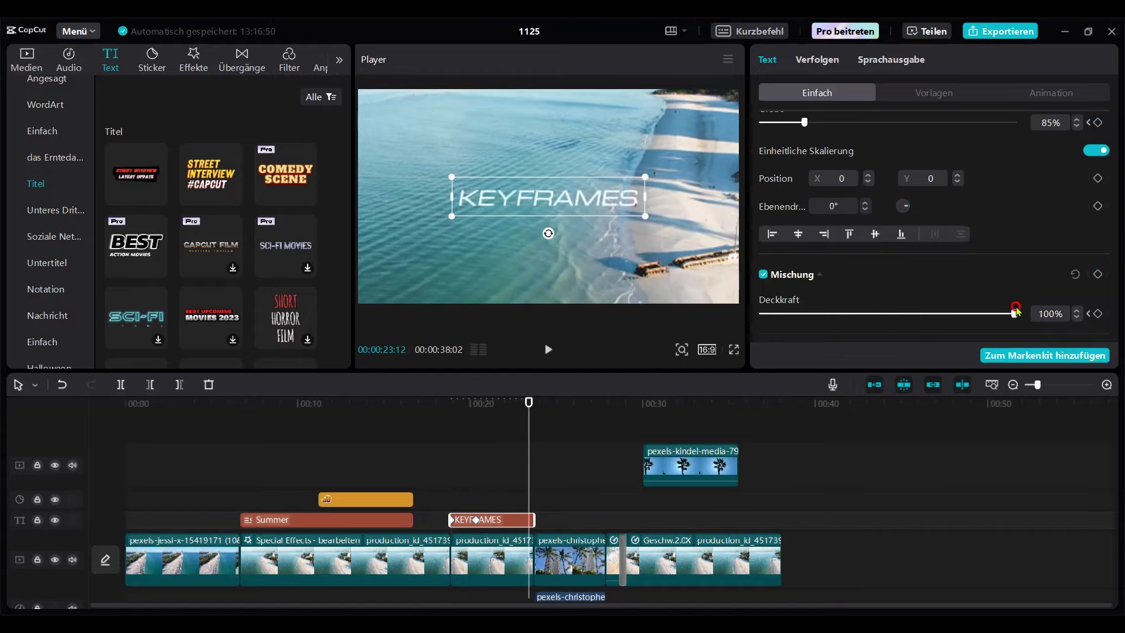
pyautogui.scroll(1, 819, 166)
pyautogui.moveTo(805, 175); pyautogui.dragTo(816, 177)
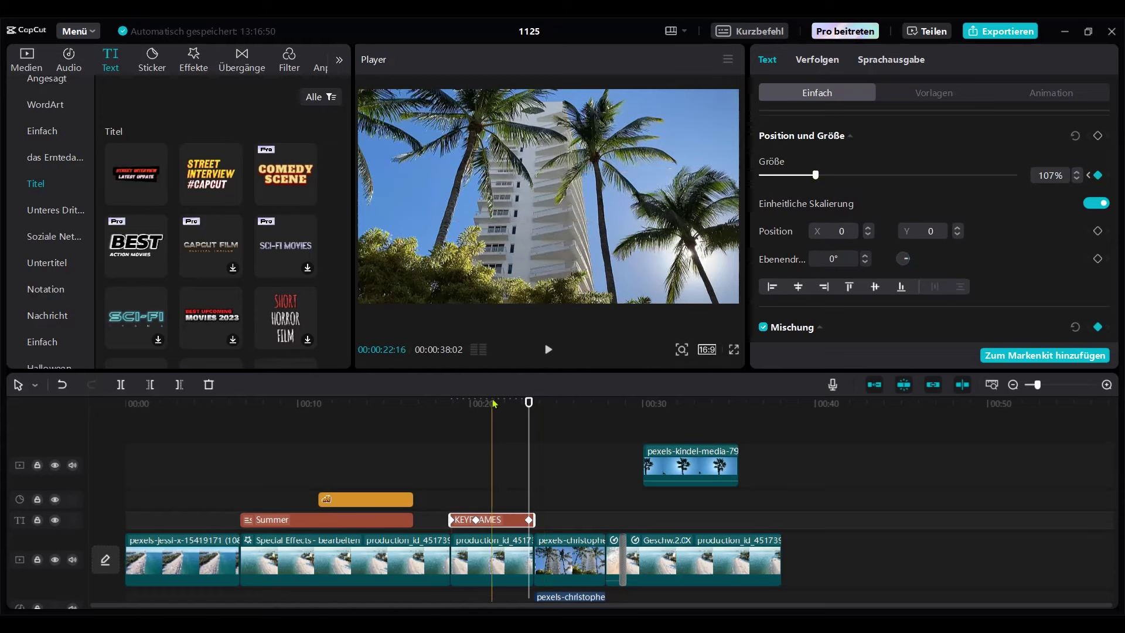
# - Play back the KEYFRAMES title's animation from its start into the following palm tree clip
pyautogui.click(448, 413)
pyautogui.press('space')
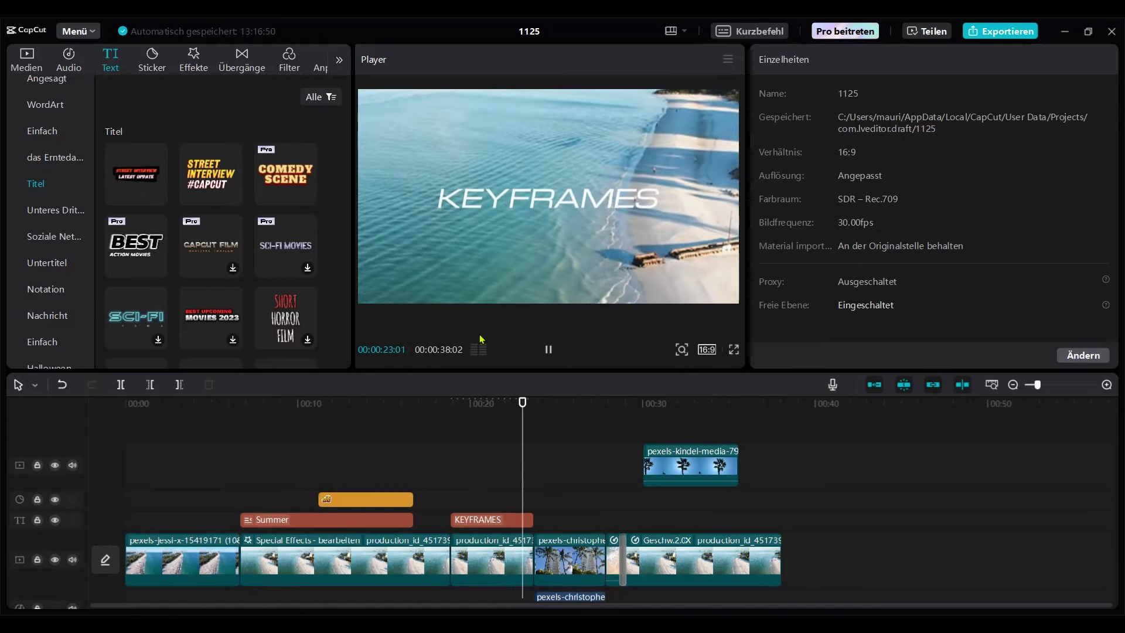
pyautogui.press('space')
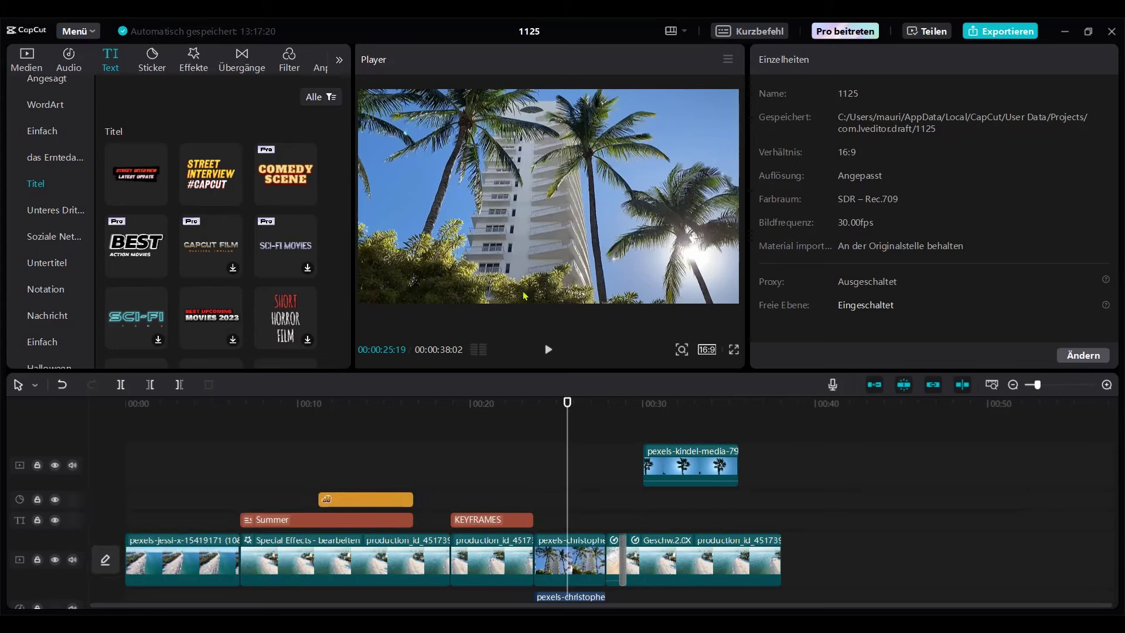
# - Append the apple tree clip C0152.MP4 to the end of the main track and show its frame at 00:00:41:07
pyautogui.click(27, 60)
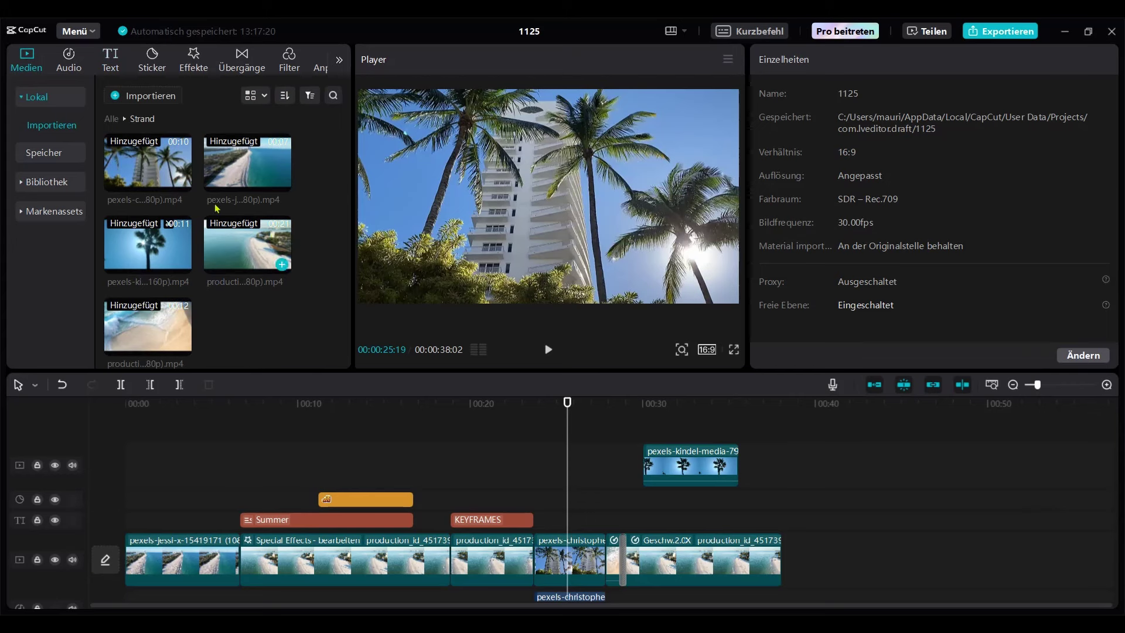
pyautogui.click(112, 118)
pyautogui.moveTo(180, 181); pyautogui.dragTo(800, 561)
pyautogui.click(836, 422)
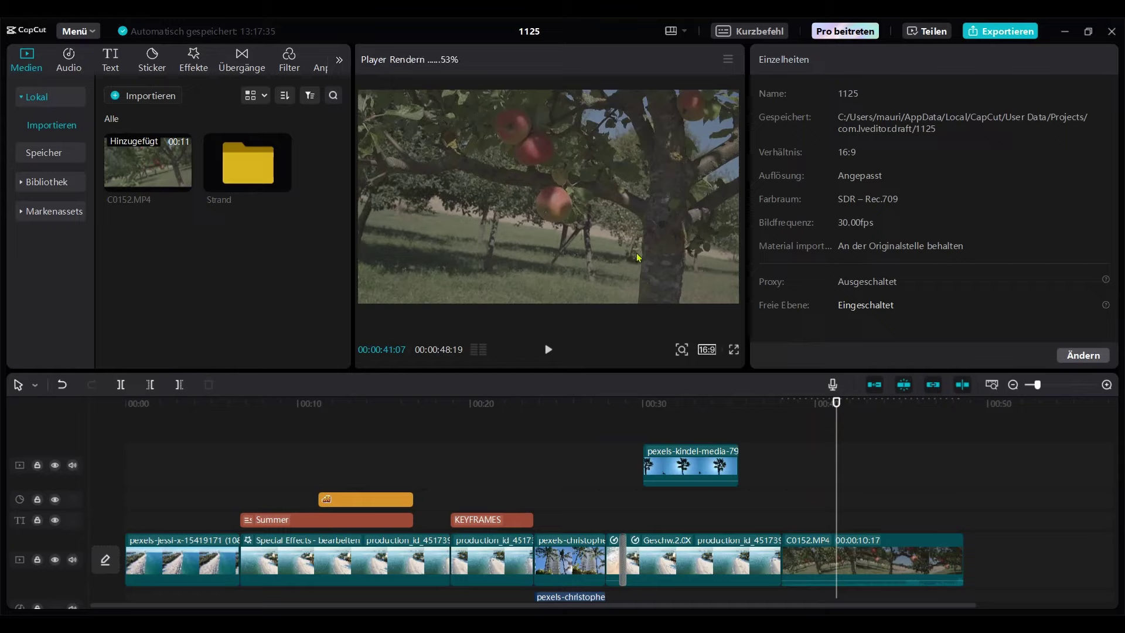
# - Look through the apple tree clip's colour adjustment options, including LUT, the basic sliders and the colour wheels
pyautogui.click(725, 278)
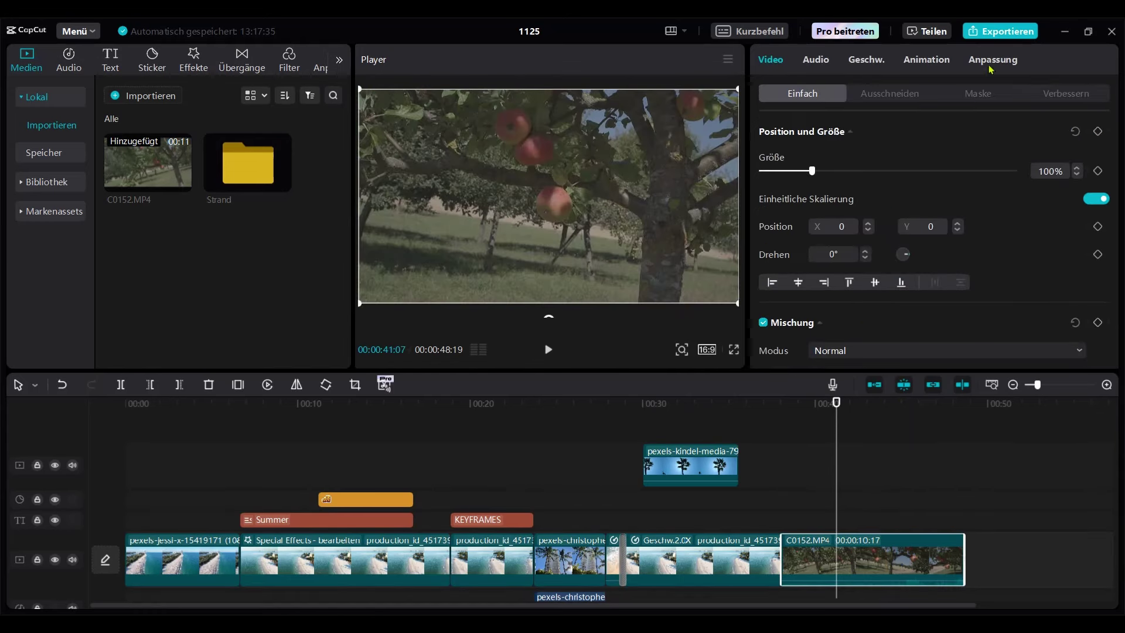
pyautogui.click(993, 61)
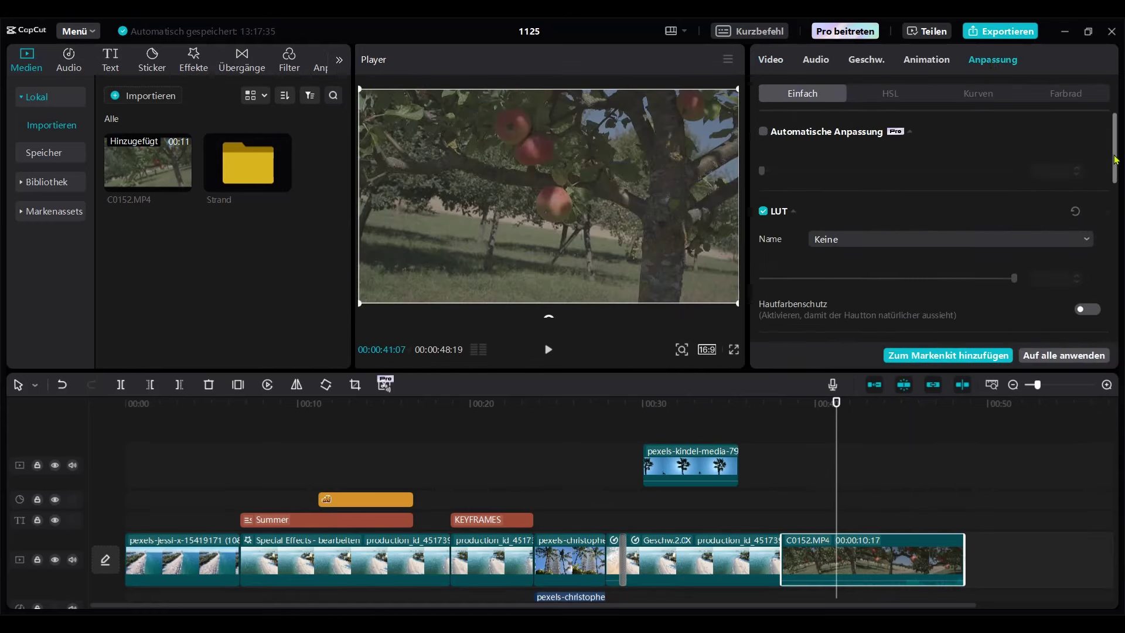
pyautogui.scroll(-5, 1117, 164)
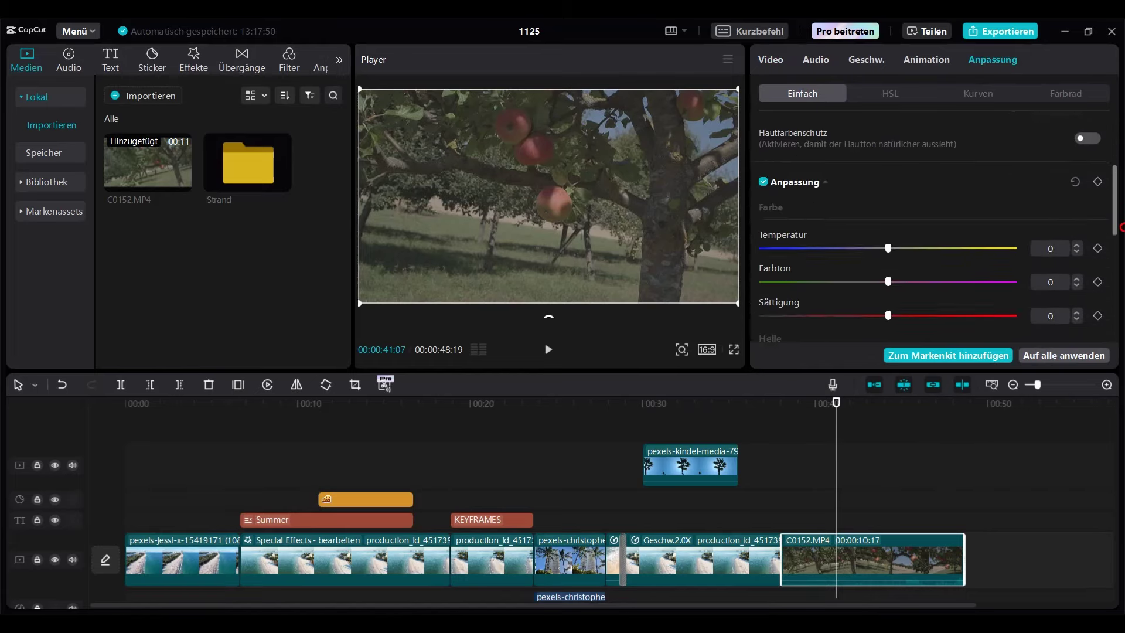
pyautogui.scroll(5, 1117, 164)
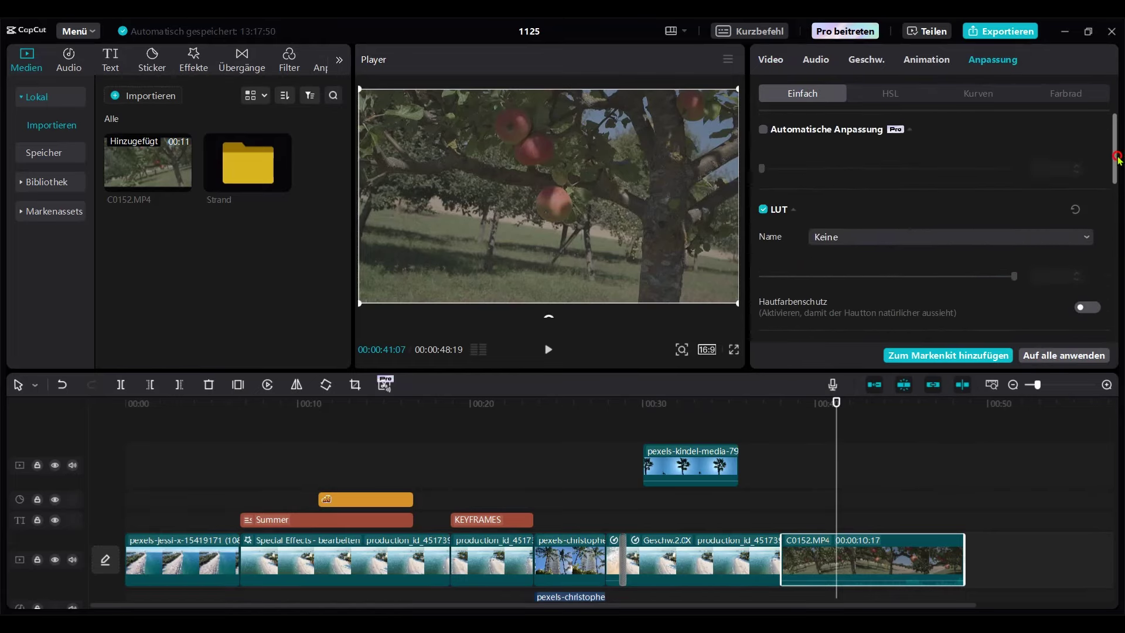
pyautogui.click(1060, 96)
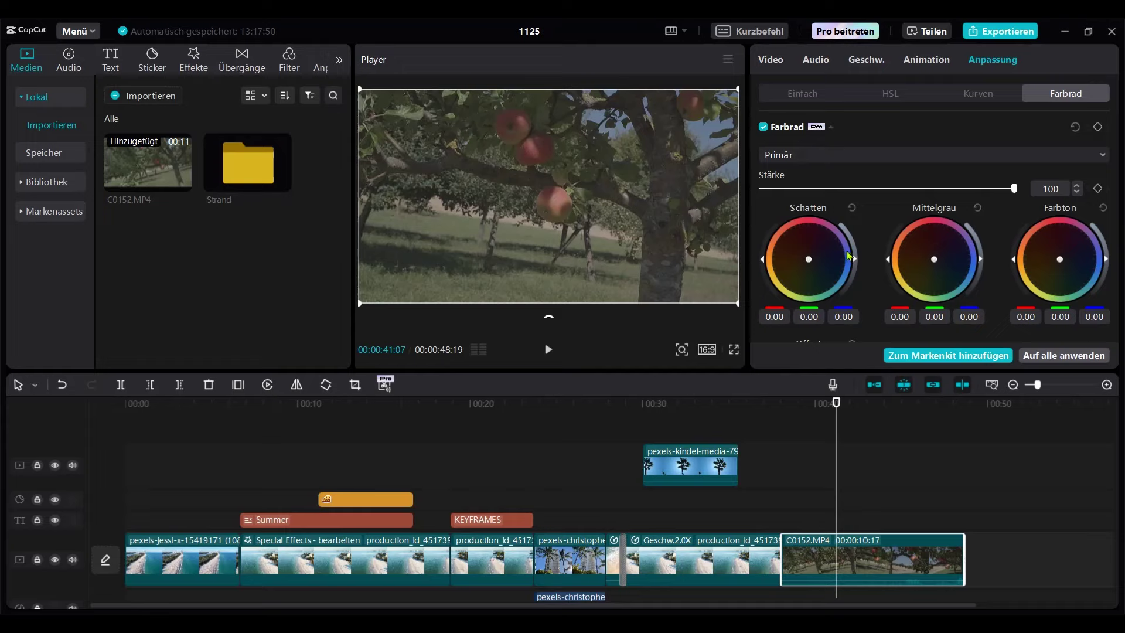
pyautogui.click(803, 95)
pyautogui.scroll(-5, 1006, 207)
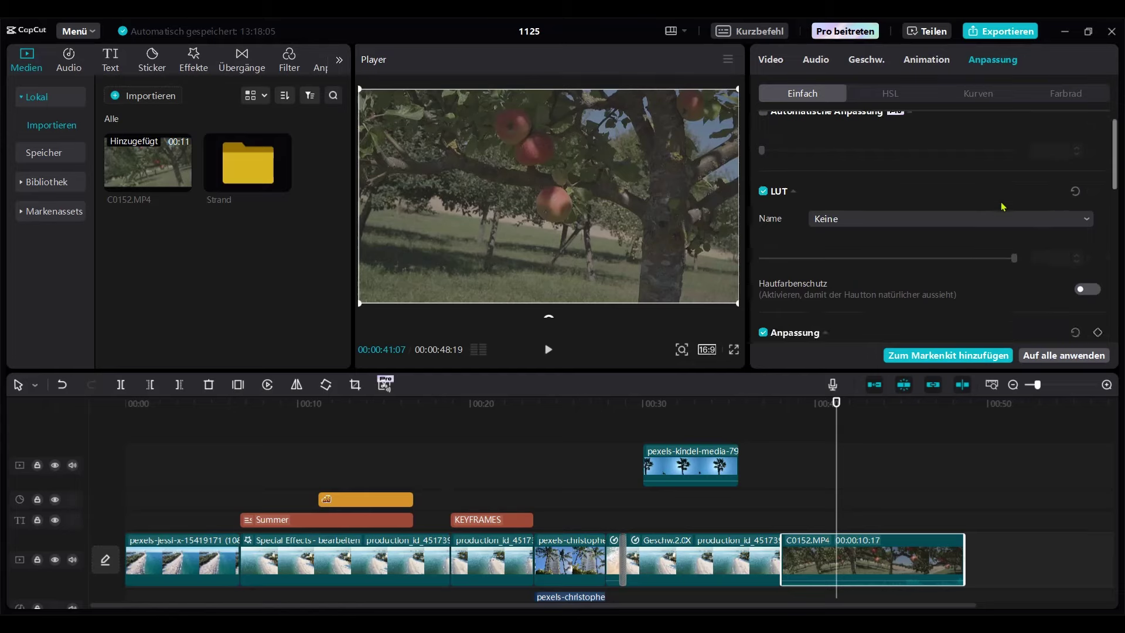
pyautogui.scroll(-2, 1006, 206)
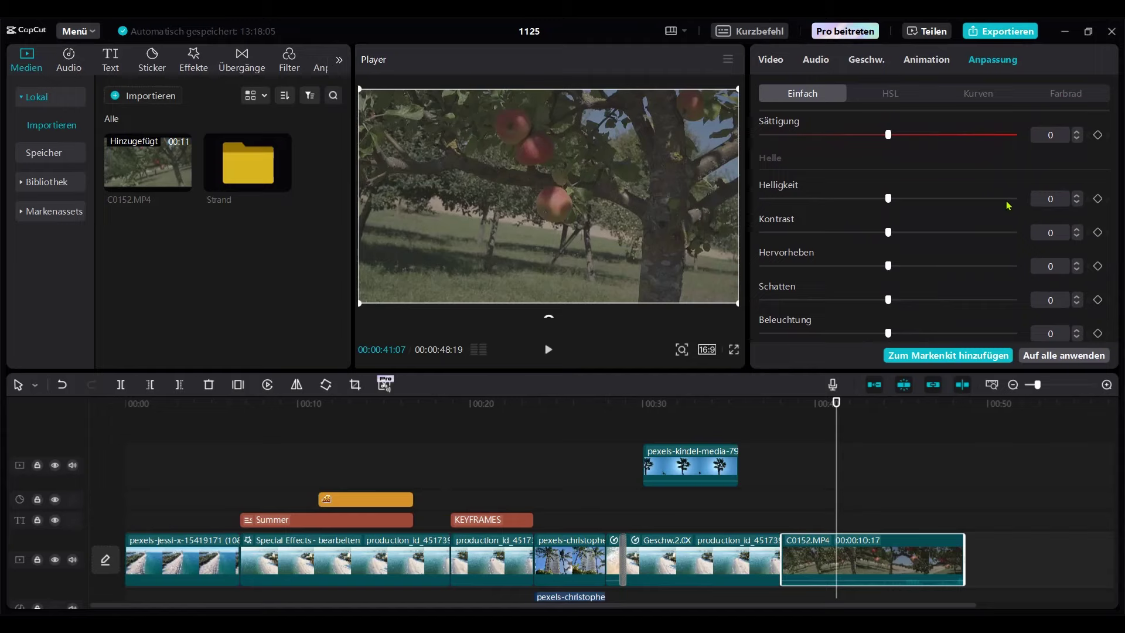
# - Turn on the colour scopes in the player and enlarge the preview area
pyautogui.click(728, 61)
pyautogui.moveTo(721, 97)
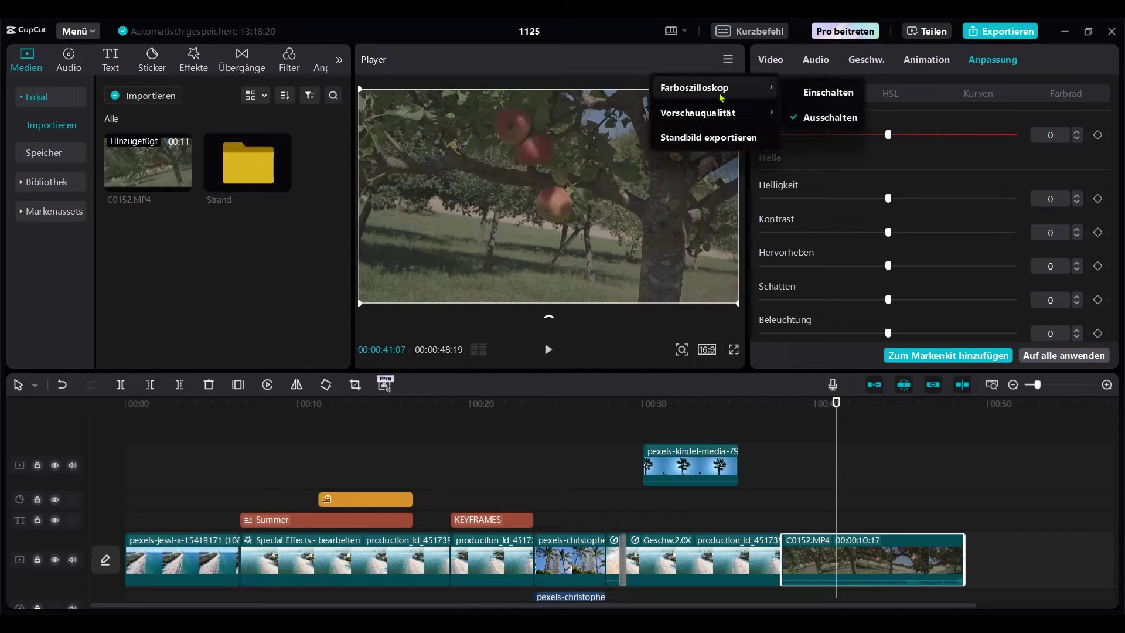
pyautogui.click(810, 94)
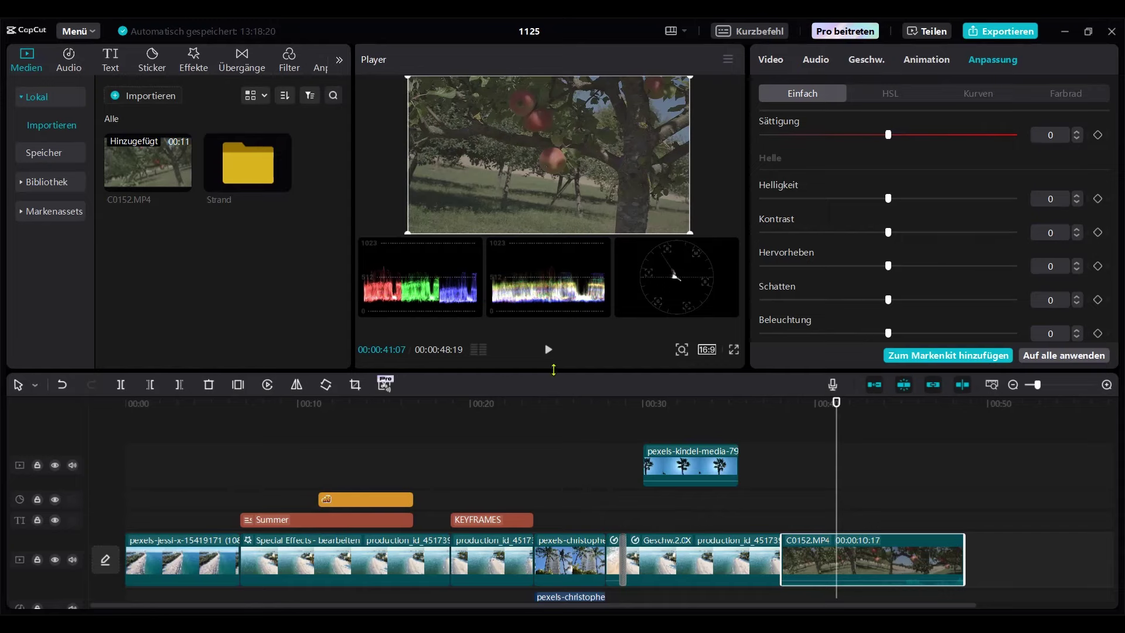
pyautogui.moveTo(553, 370); pyautogui.dragTo(562, 456)
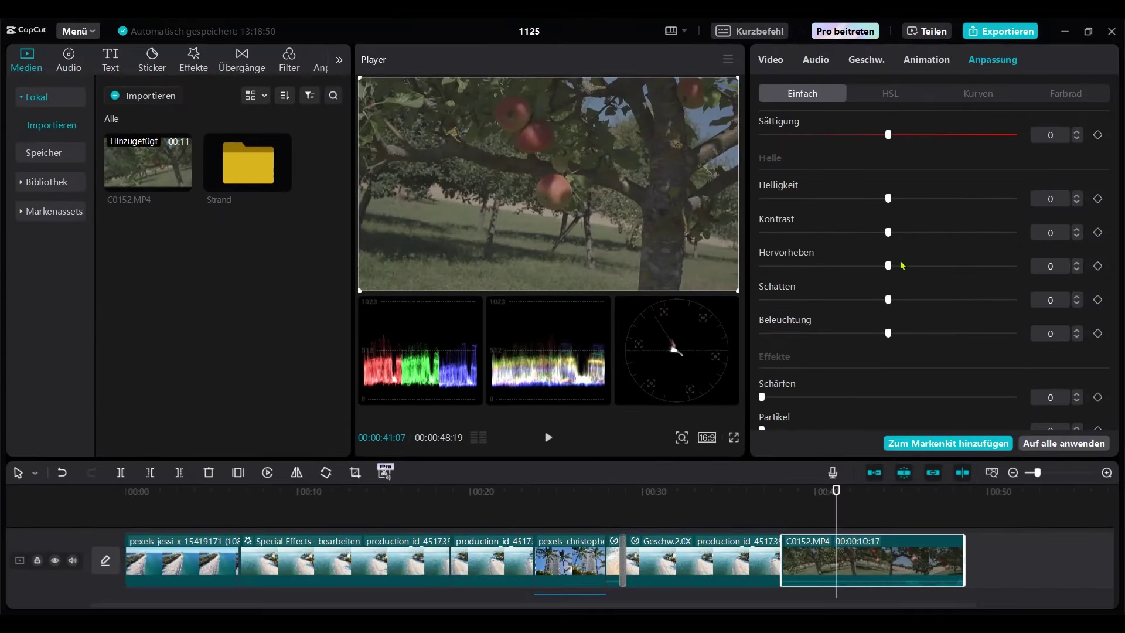
# - Set the apple tree clip's Kontrast to 23, Schatten to -13, Beleuchtung to 27 and Helligkeit to 9
pyautogui.moveTo(899, 234); pyautogui.dragTo(945, 234)
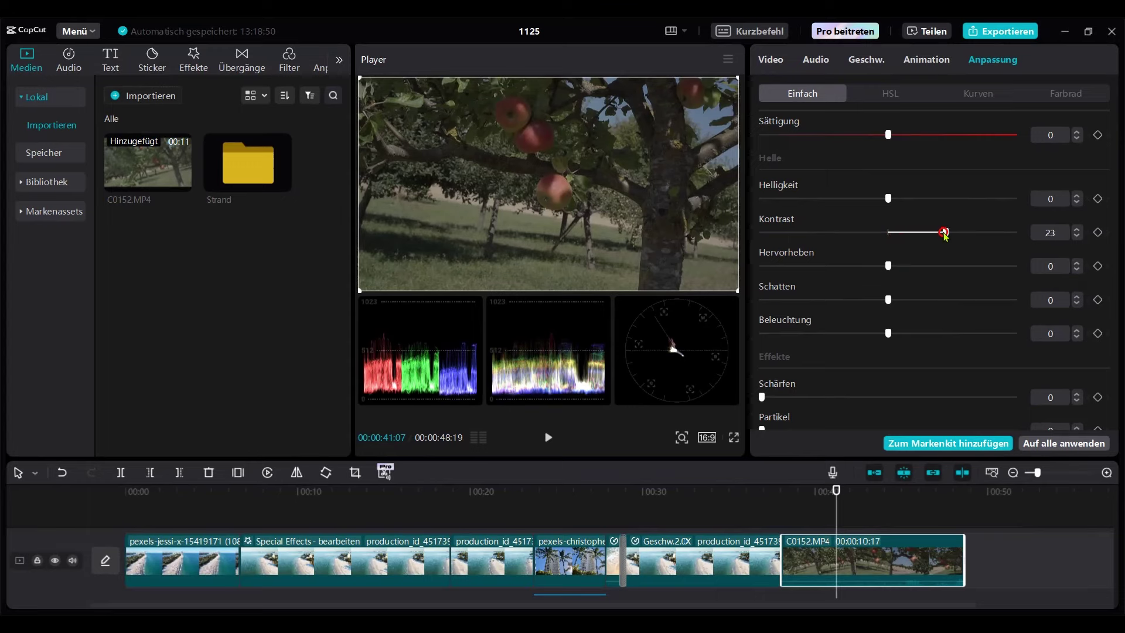
pyautogui.moveTo(881, 305); pyautogui.dragTo(855, 309)
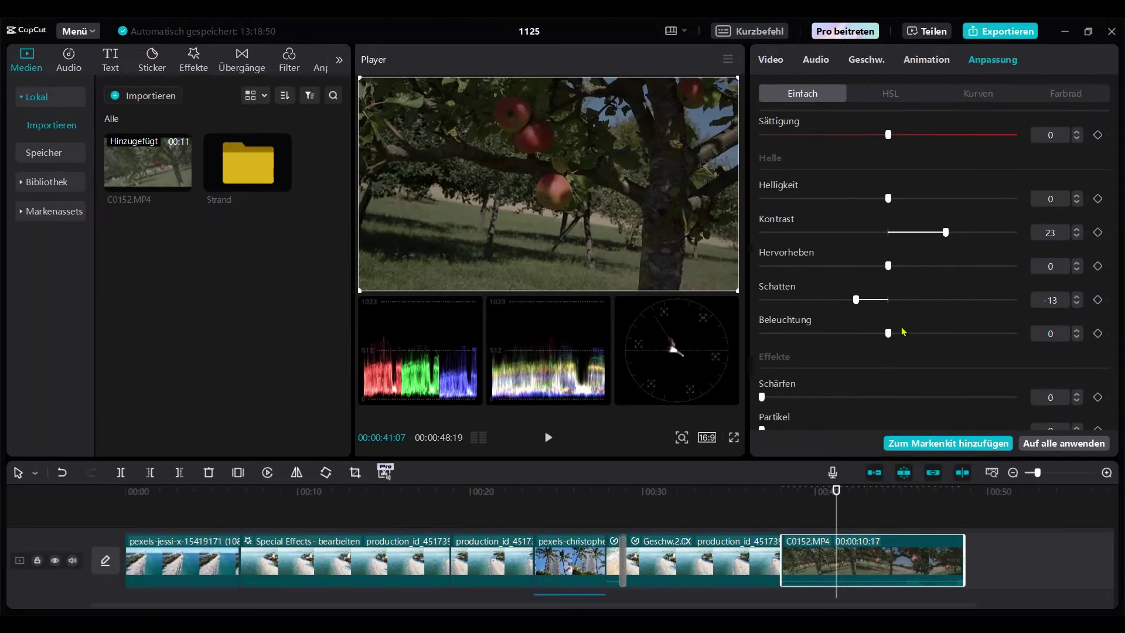
pyautogui.moveTo(890, 335); pyautogui.dragTo(956, 331)
pyautogui.moveTo(901, 200); pyautogui.dragTo(909, 208)
pyautogui.moveTo(524, 352)
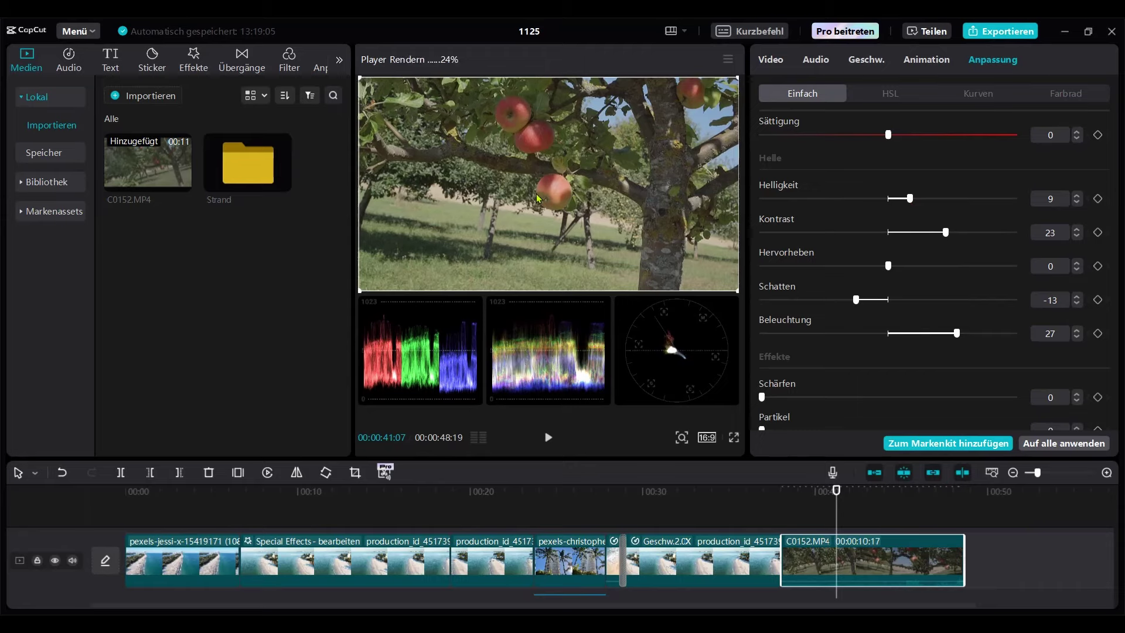
# - Compare the apple tree clip with and without its basic colour adjustments, leaving them enabled
pyautogui.scroll(5, 879, 287)
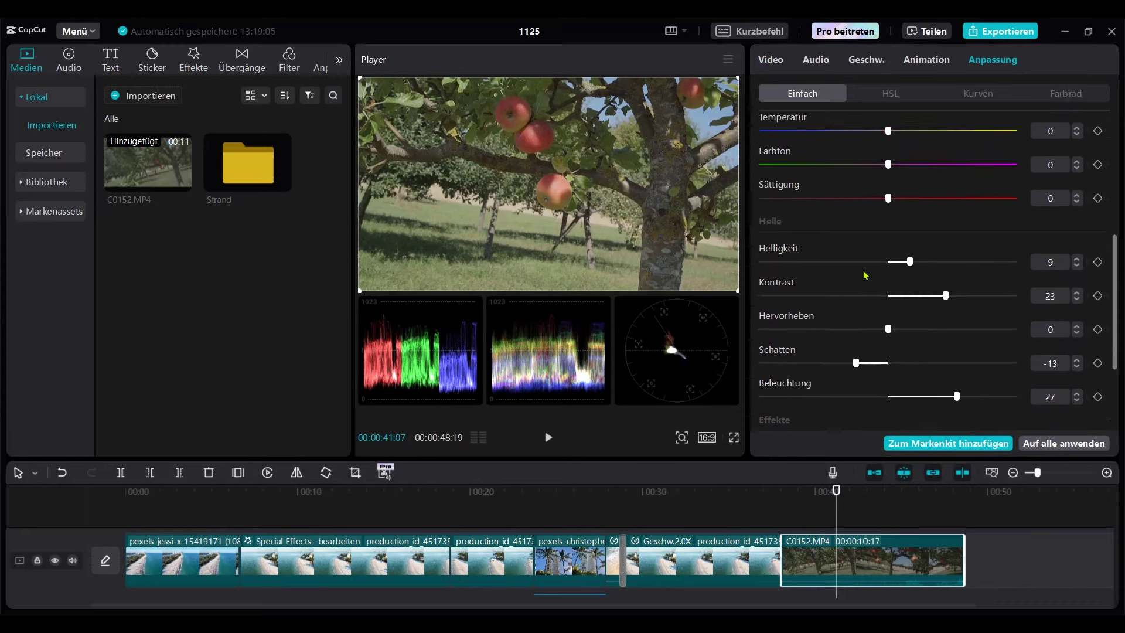
pyautogui.scroll(-5, 785, 152)
pyautogui.scroll(3, 792, 176)
pyautogui.scroll(3, 797, 190)
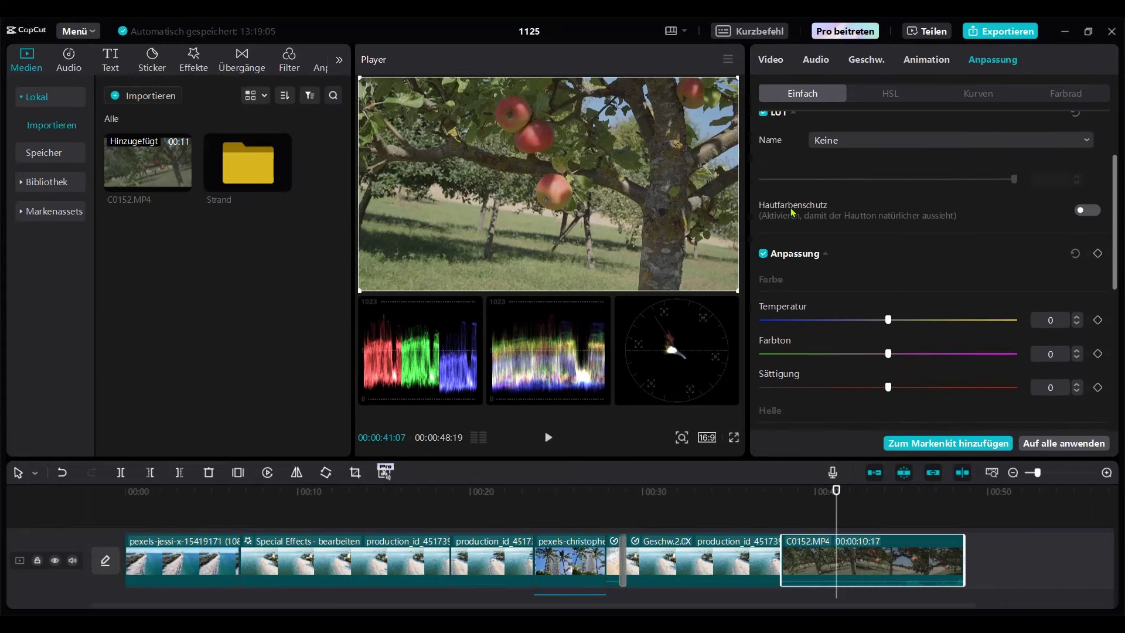
pyautogui.click(763, 256)
pyautogui.click(764, 257)
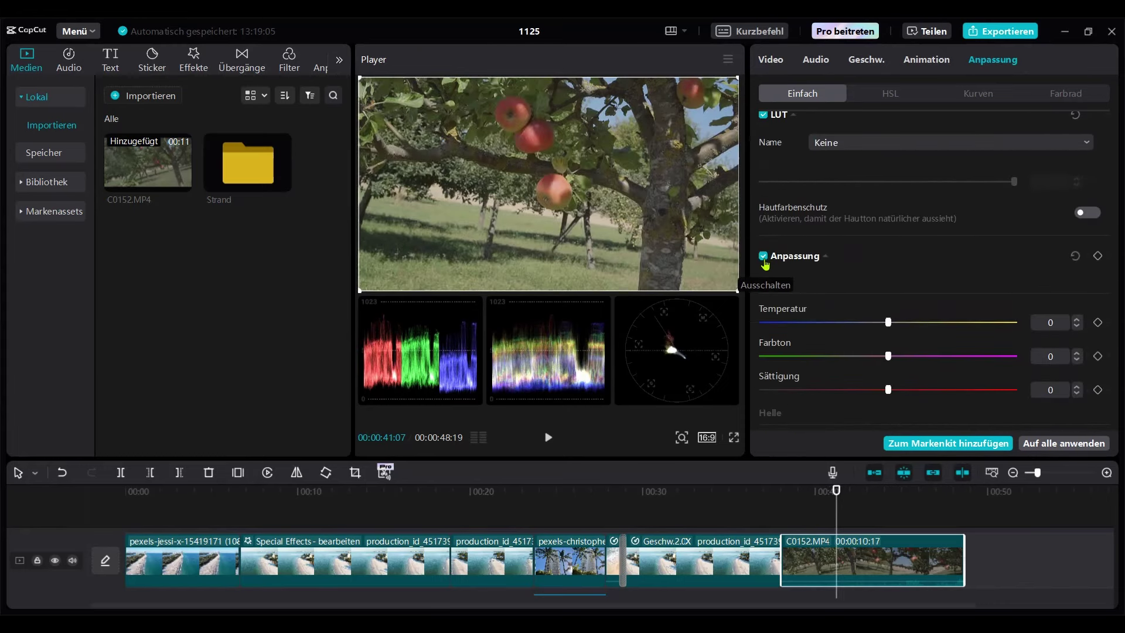
pyautogui.click(764, 258)
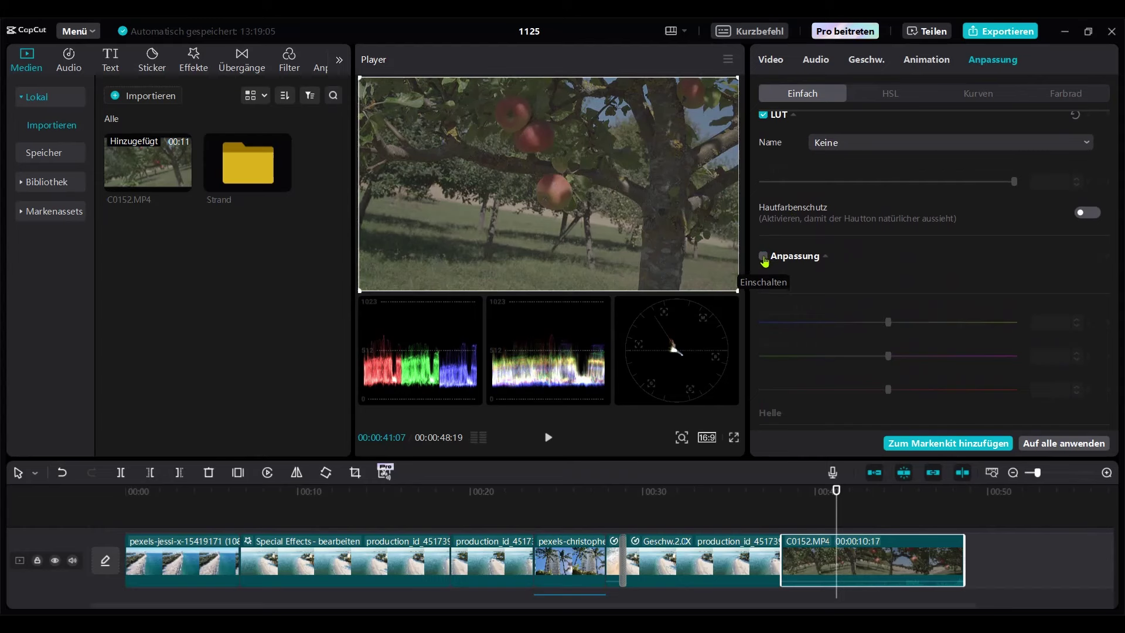
pyautogui.click(764, 258)
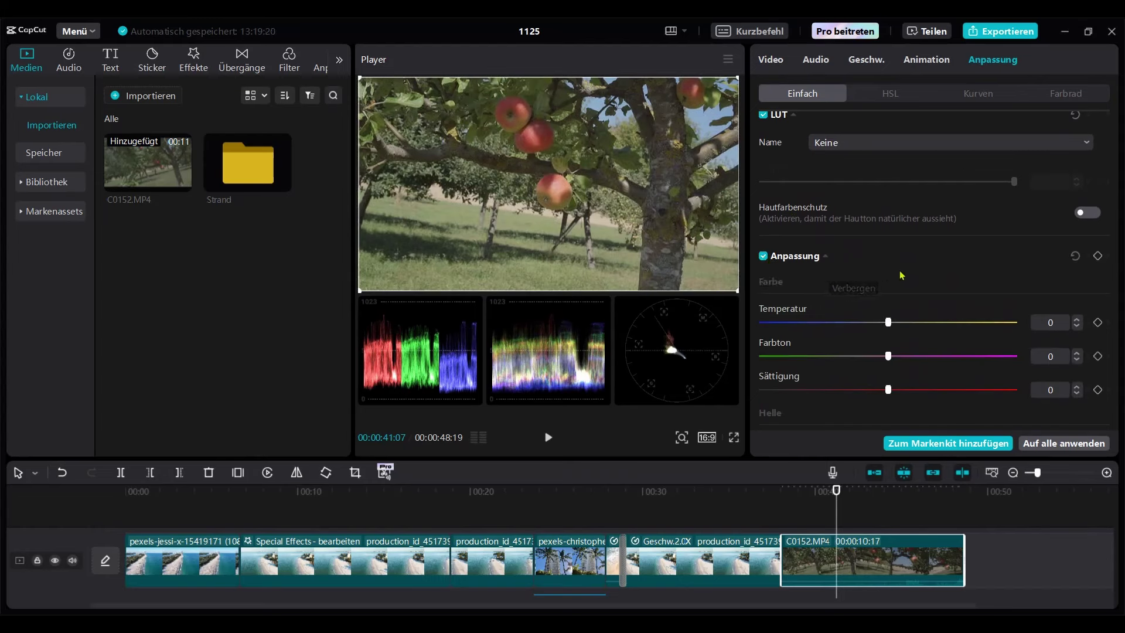
# - Set the apple tree clip's Temperatur to 7 and try out its Sättigung
pyautogui.scroll(-2, 935, 268)
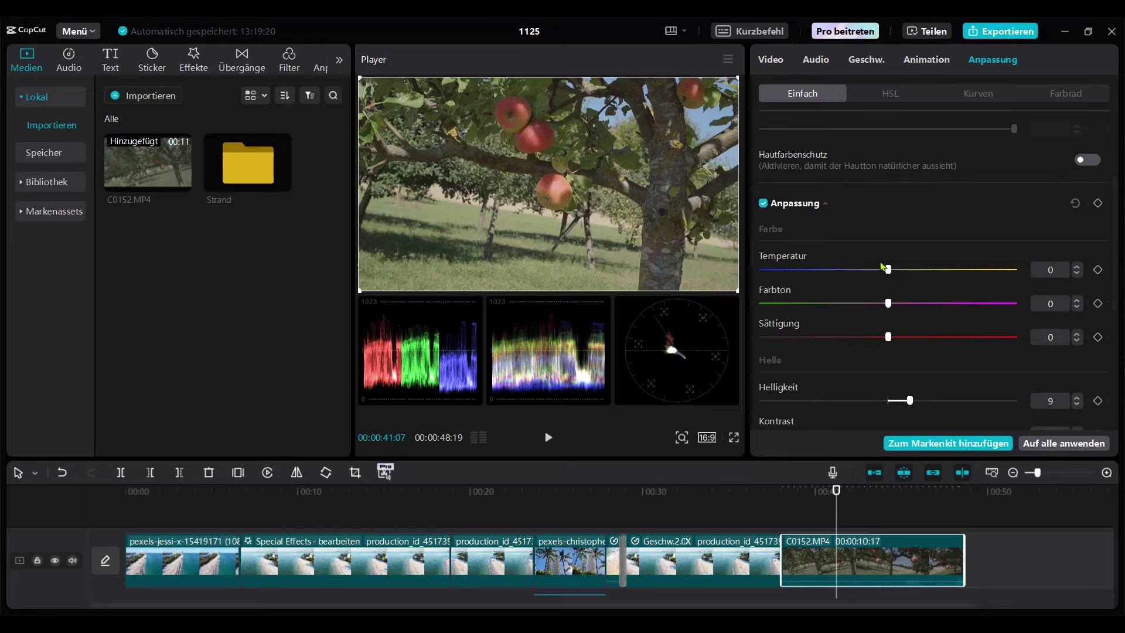
pyautogui.moveTo(889, 271)
pyautogui.mouseDown()
pyautogui.moveTo(810, 271)
pyautogui.moveTo(959, 270)
pyautogui.moveTo(905, 272)
pyautogui.mouseUp()
pyautogui.moveTo(896, 335)
pyautogui.mouseDown()
pyautogui.moveTo(950, 337)
pyautogui.moveTo(862, 337)
pyautogui.moveTo(889, 336)
pyautogui.mouseUp()
# - Examine the apple tree clip's effect sliders, HSL, curves and colour wheel settings, ending at the basic adjustments
pyautogui.scroll(-4, 934, 302)
pyautogui.scroll(-5, 935, 301)
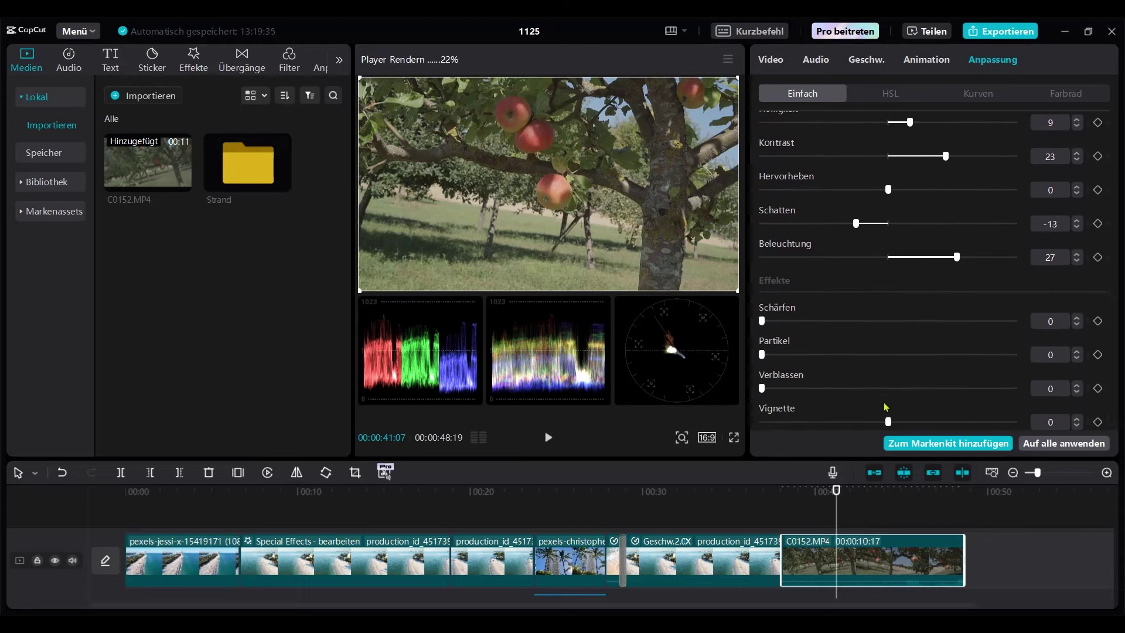
pyautogui.click(891, 97)
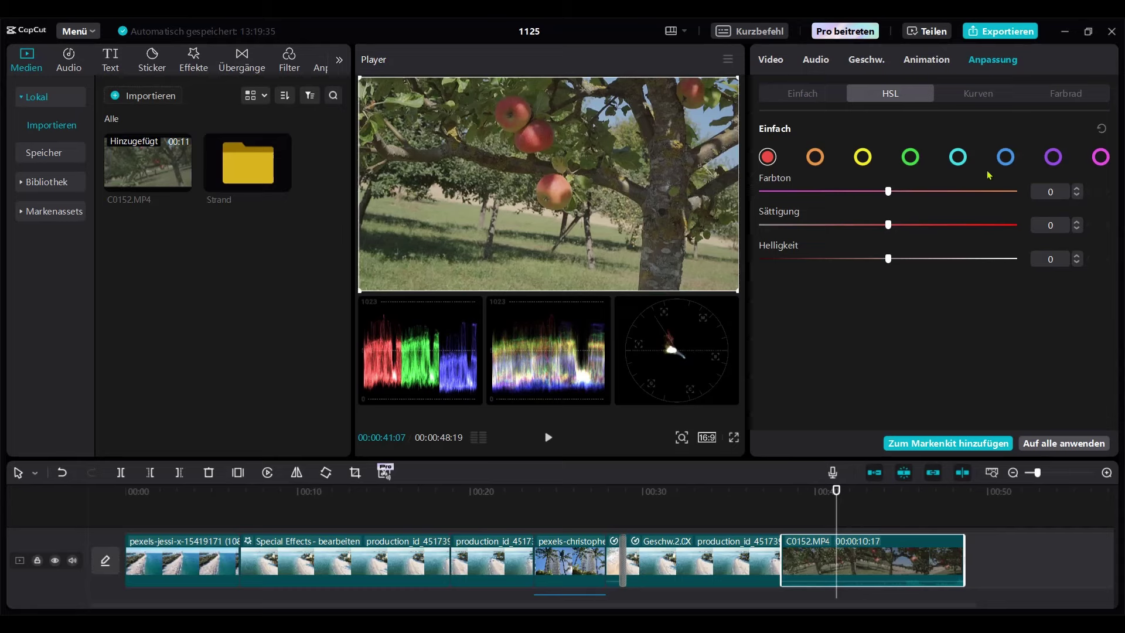
pyautogui.click(988, 97)
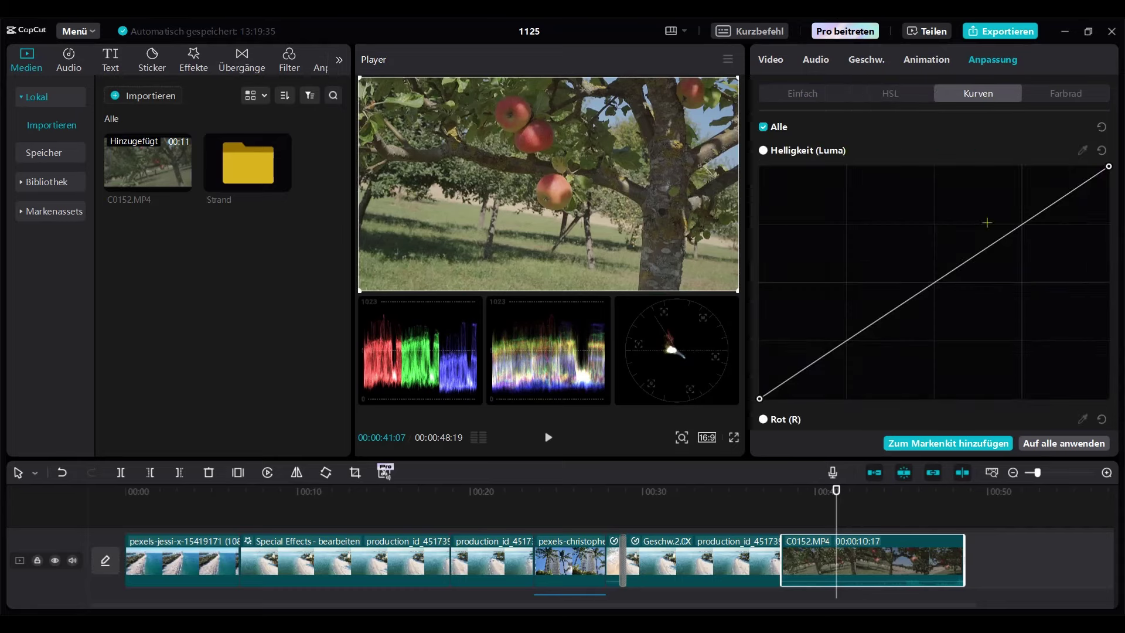
pyautogui.click(1081, 94)
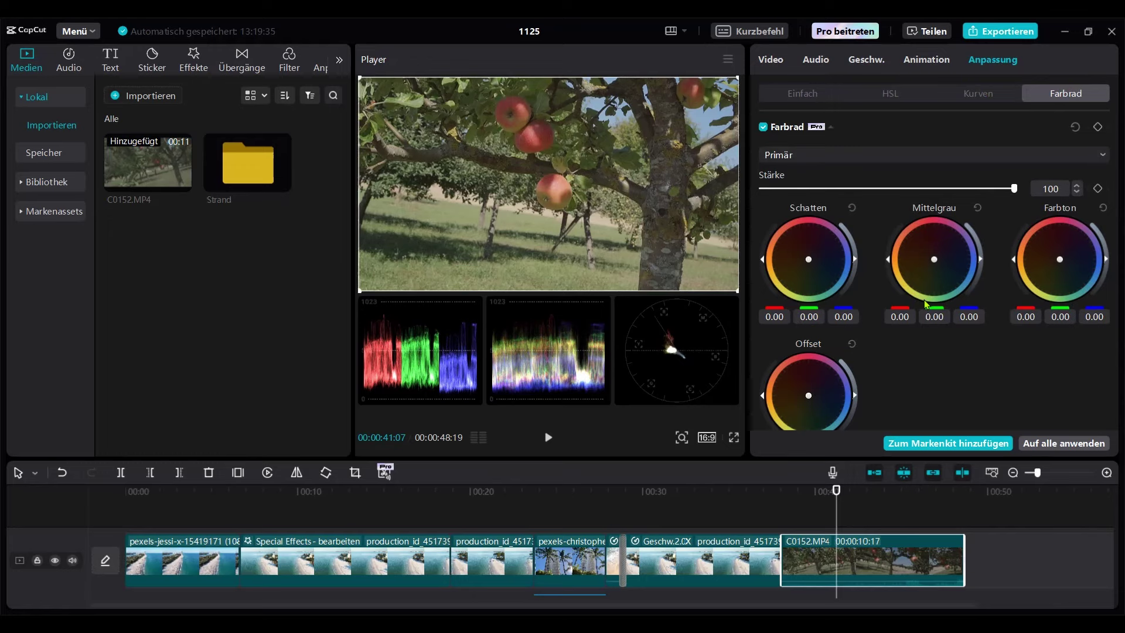
pyautogui.click(808, 95)
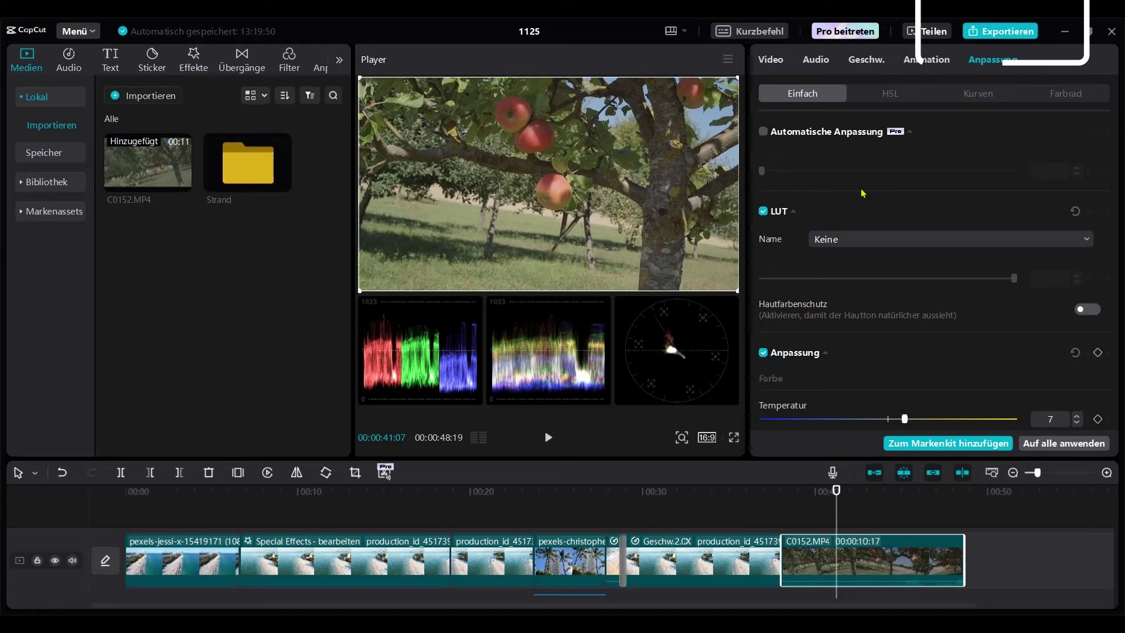
# - Enlarge the timeline area until all its tracks fit, shrinking the preview
pyautogui.moveTo(676, 460); pyautogui.dragTo(688, 331)
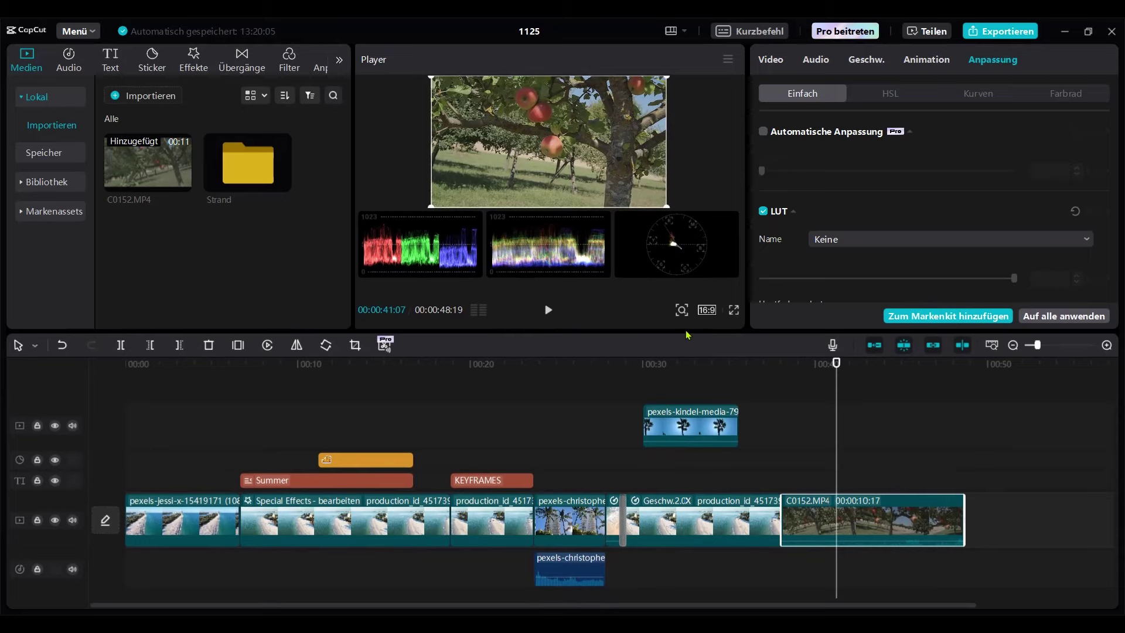